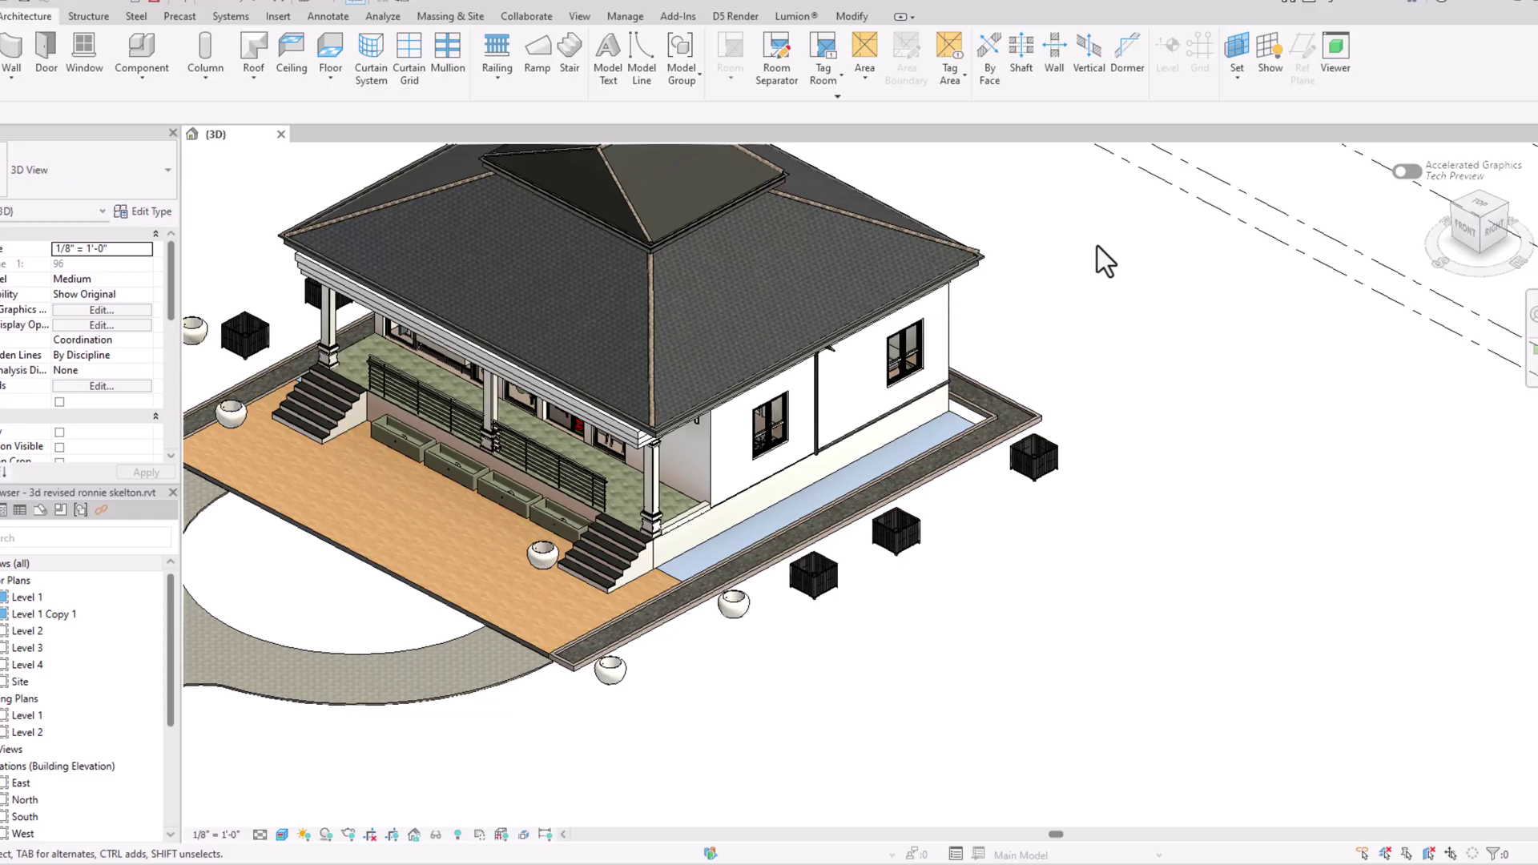
Step: Start a new in-place model from the Component menu
scroll(747, 484, "up", 4)
scroll(748, 485, "down", 3)
middle_click_drag(896, 470, 885, 482, "shift")
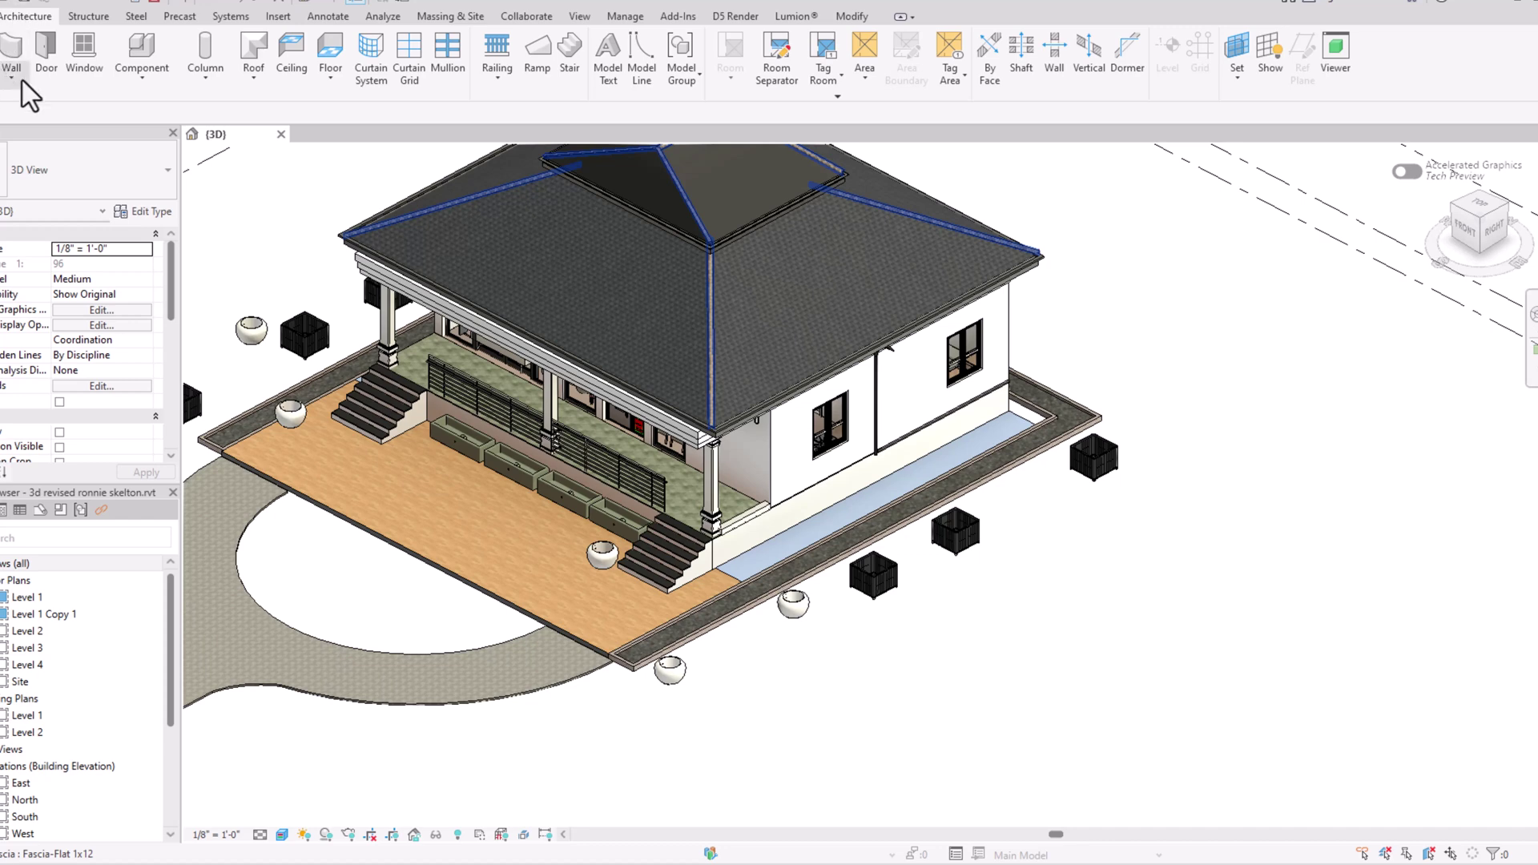
left_click(138, 83)
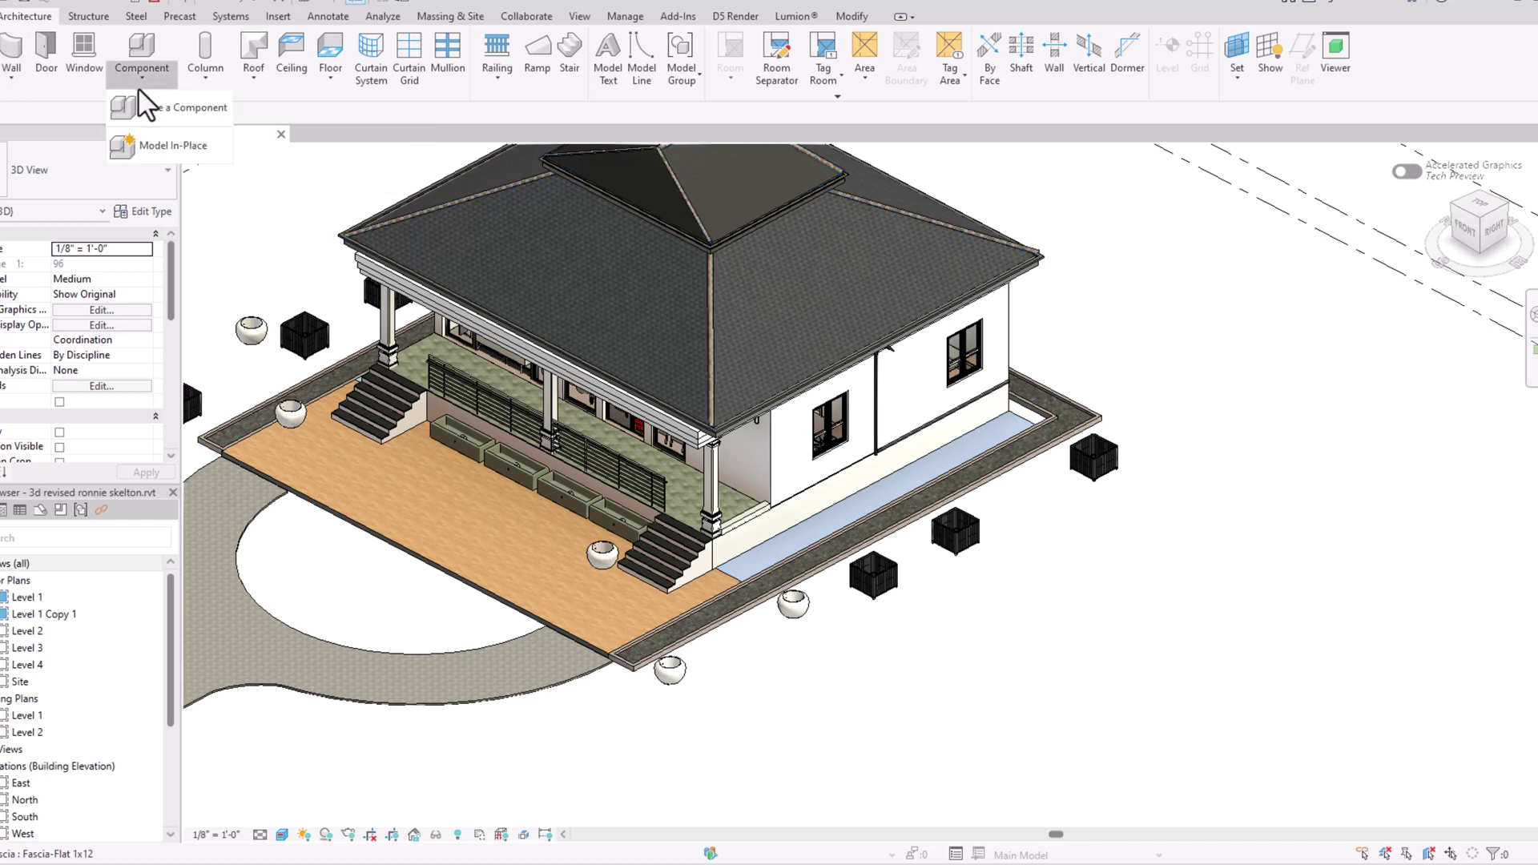
left_click(155, 147)
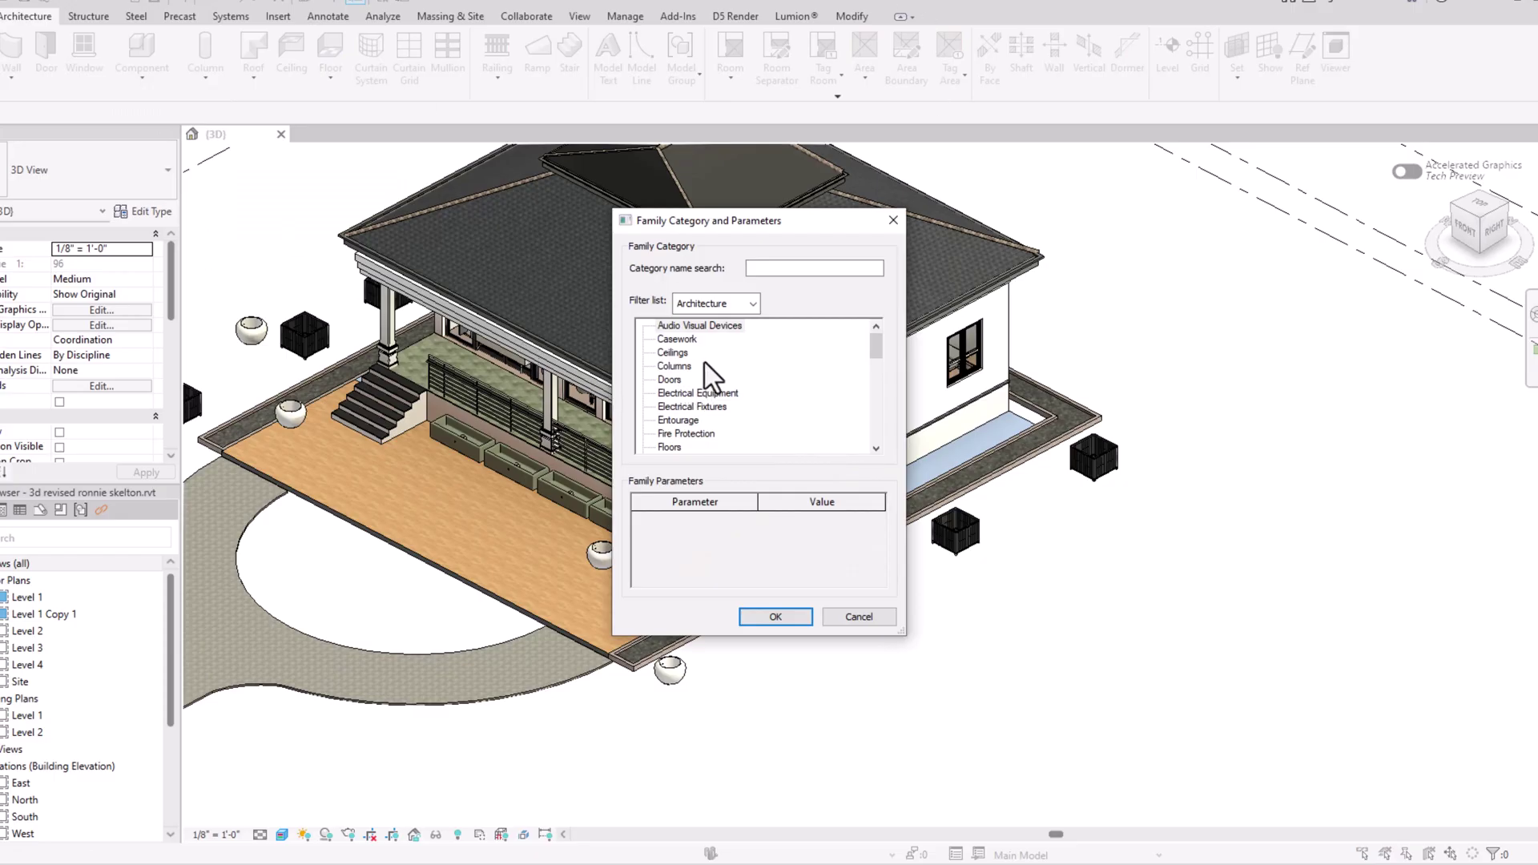
Step: Choose the Generic Models category and name the component 'window mould'
left_click_drag(797, 223, 539, 226)
scroll(473, 387, "down", 1)
scroll(473, 387, "down", 3)
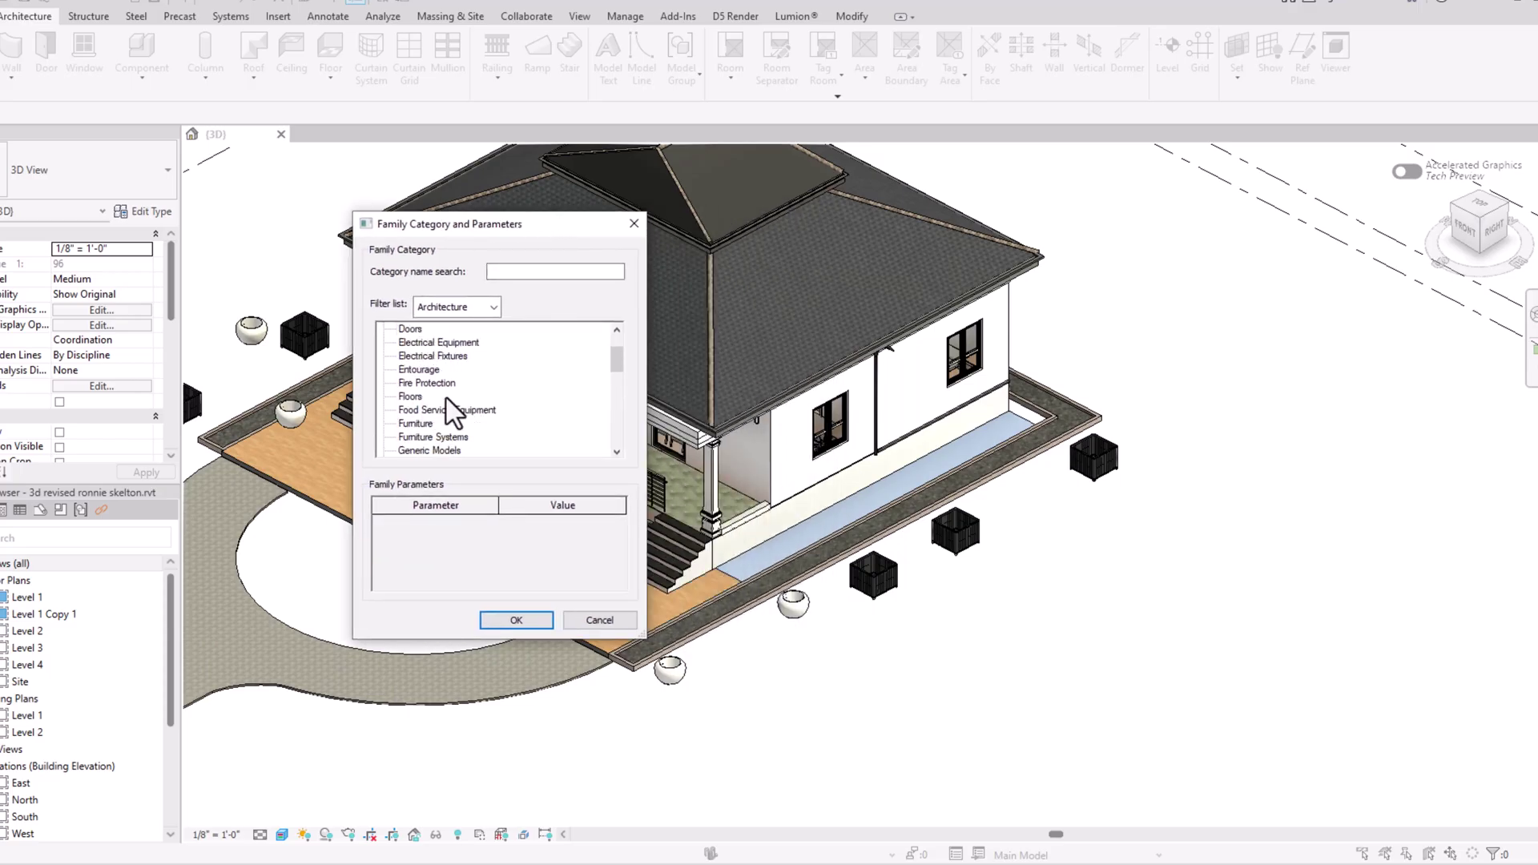
scroll(443, 424, "down", 1)
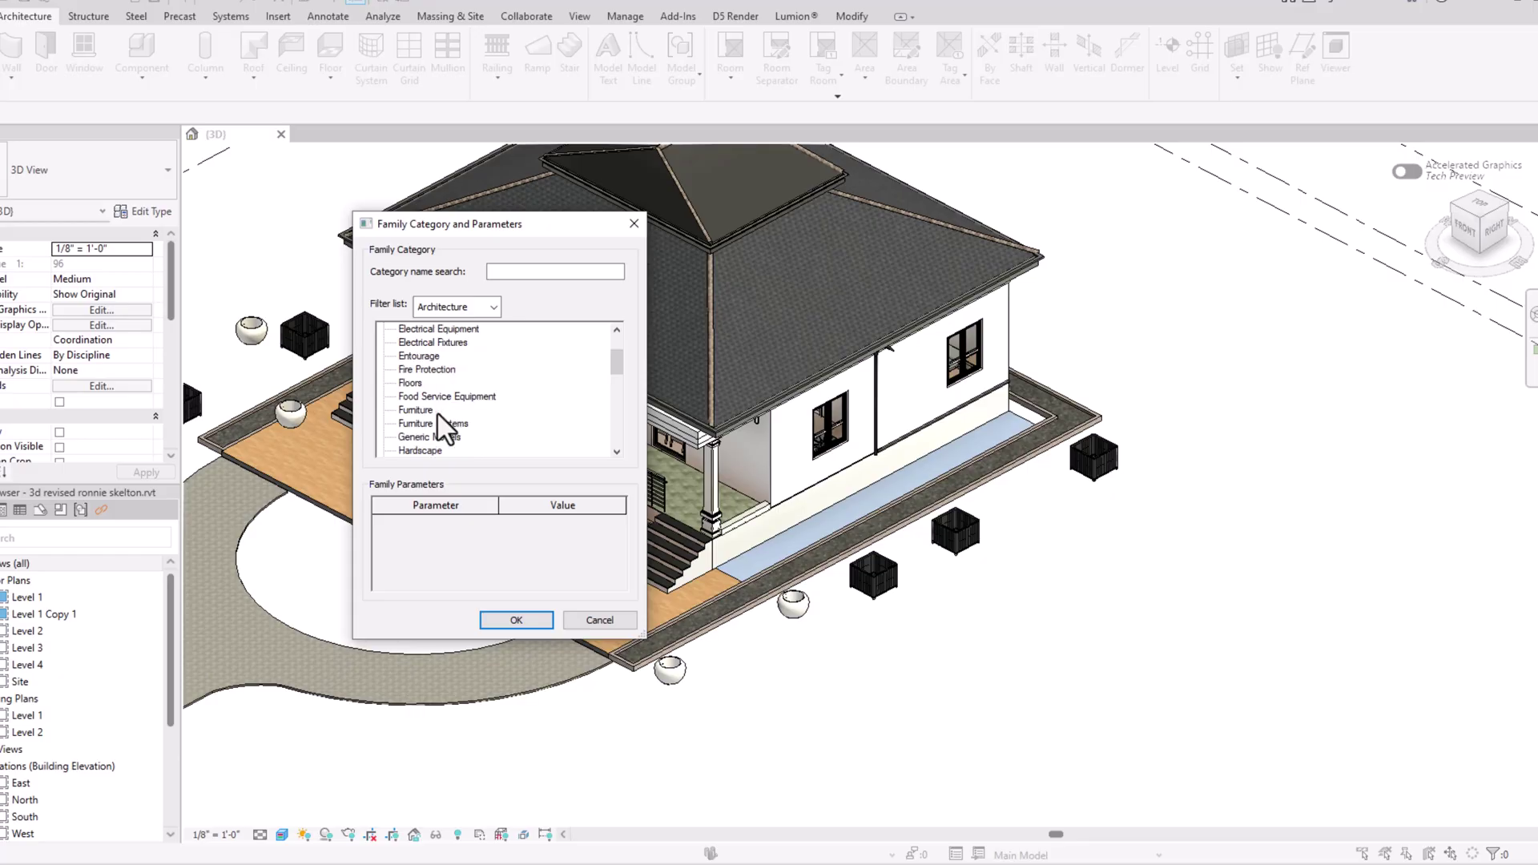
scroll(443, 427, "down", 1)
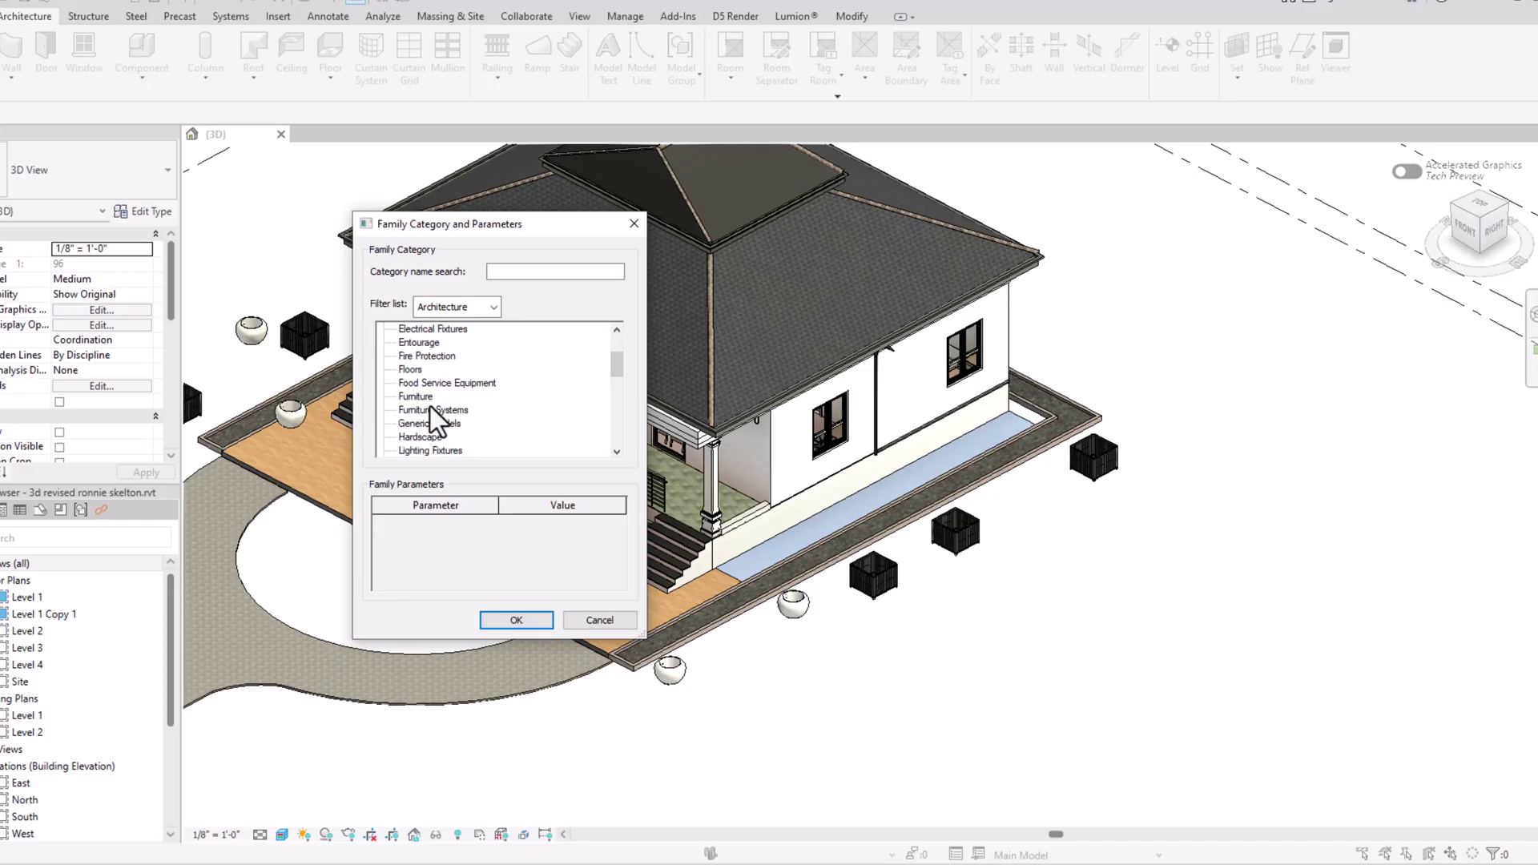
scroll(432, 407, "down", 1)
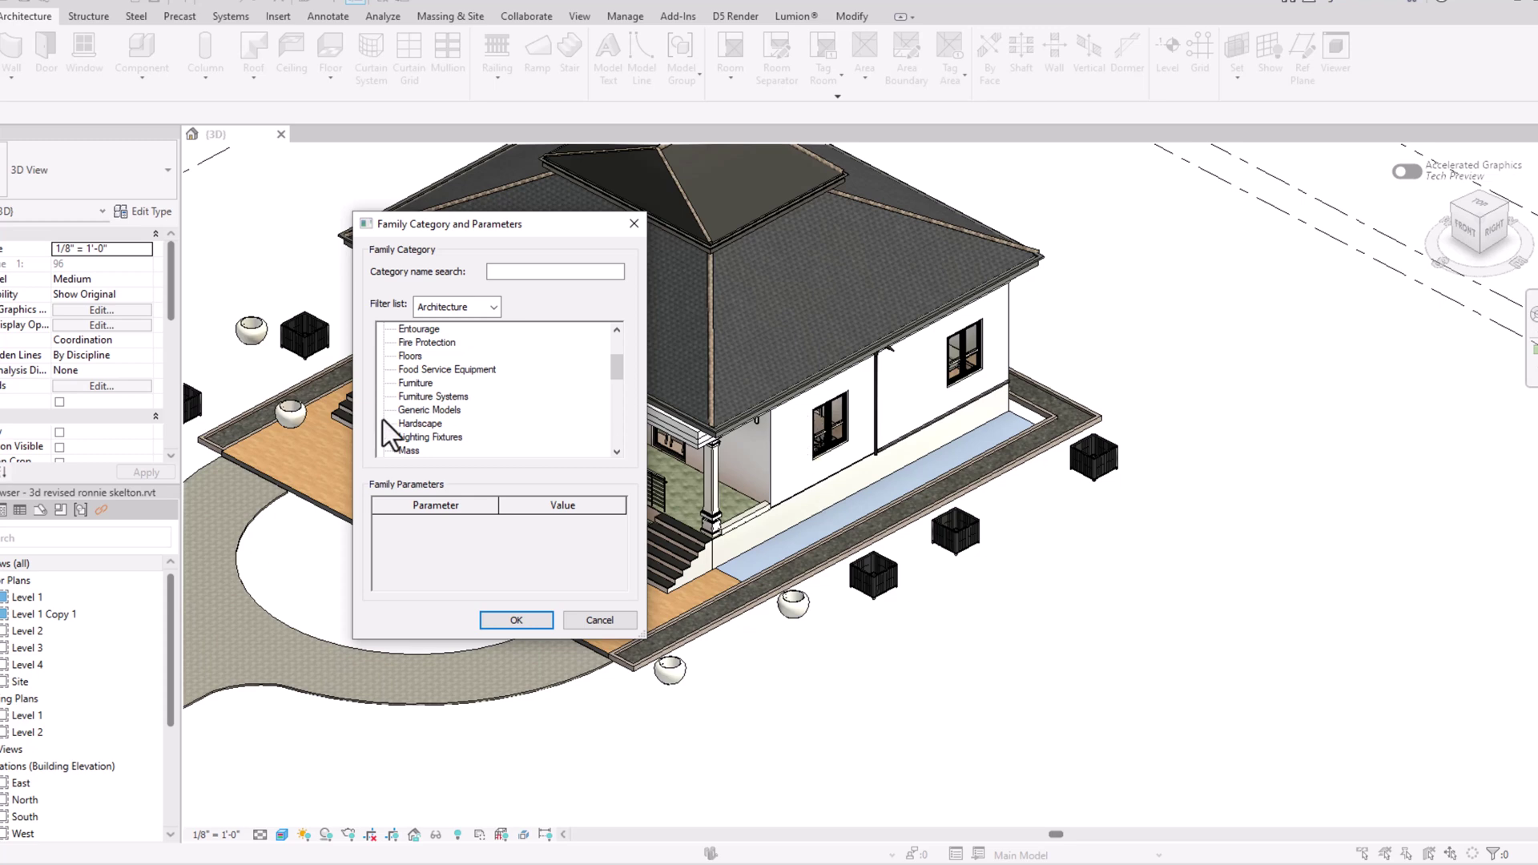
left_click(430, 411)
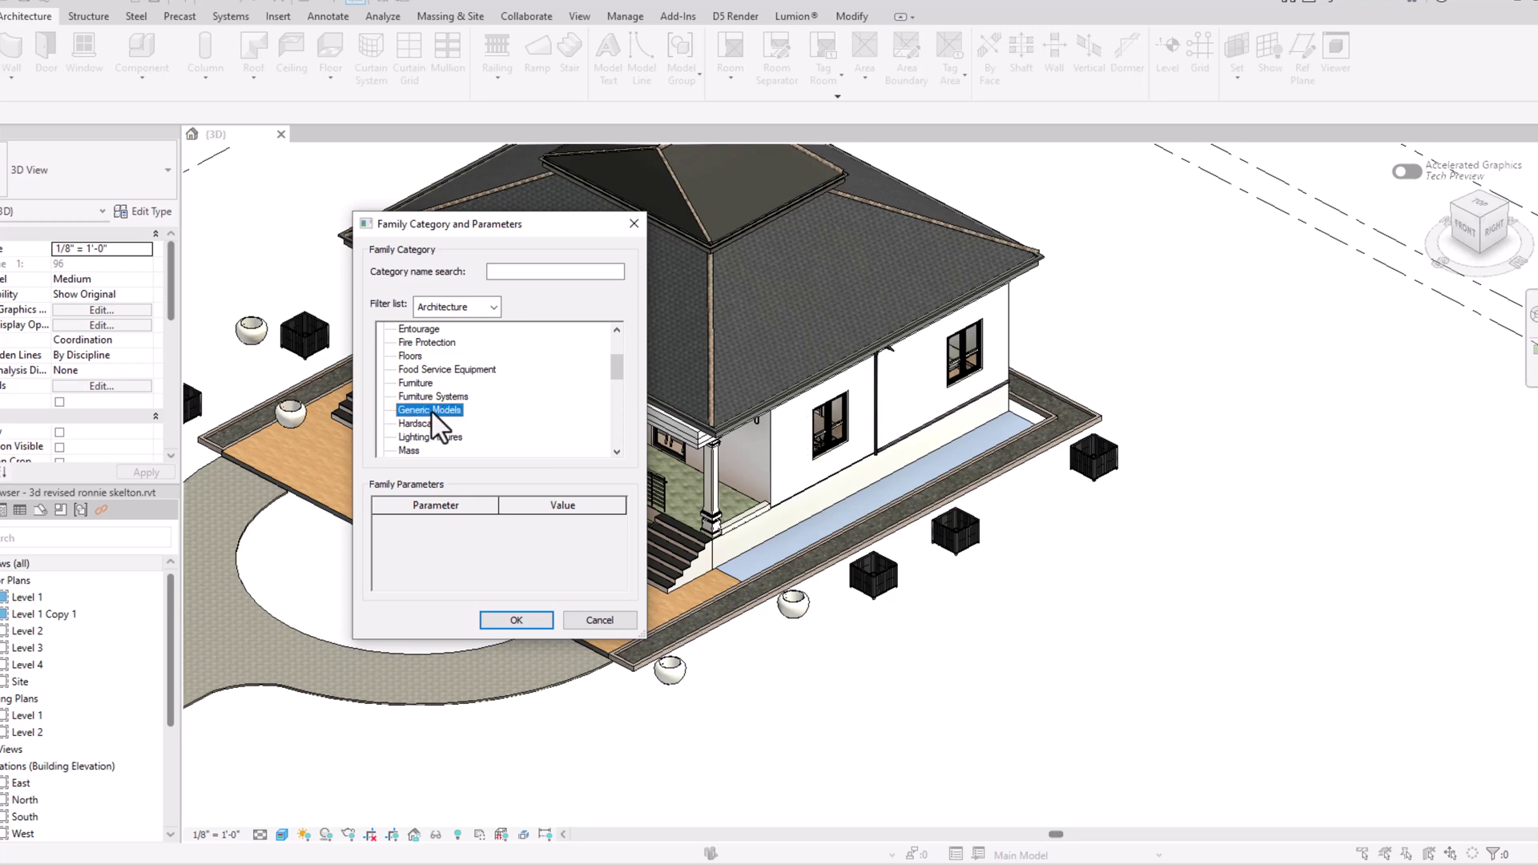
left_click(516, 620)
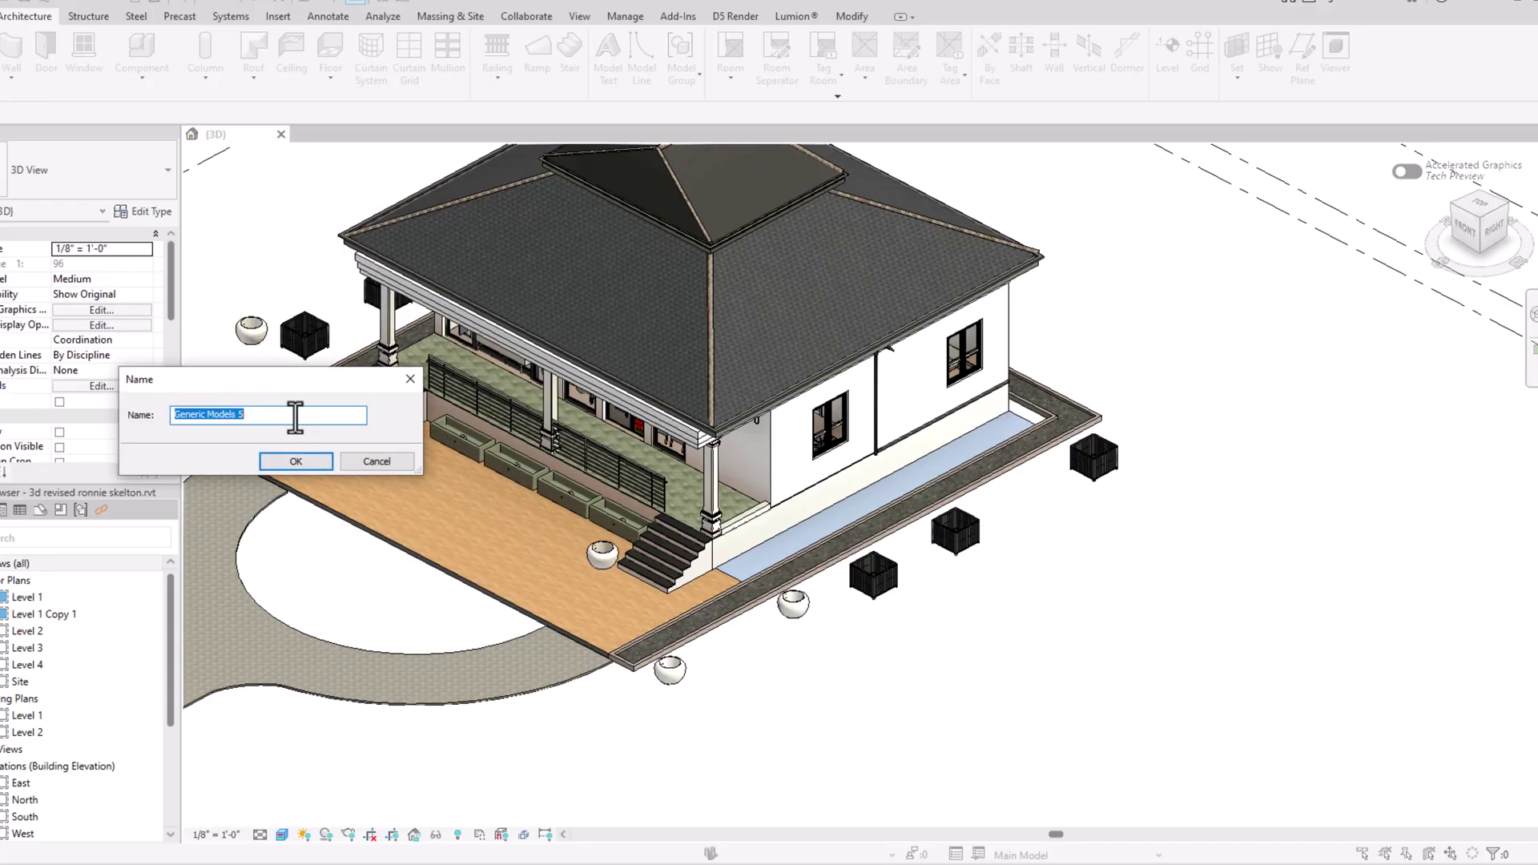
type("window mould")
Step: Accept the 'window mould' name and begin a Sweep whose path is picked from model edges
left_click(286, 458)
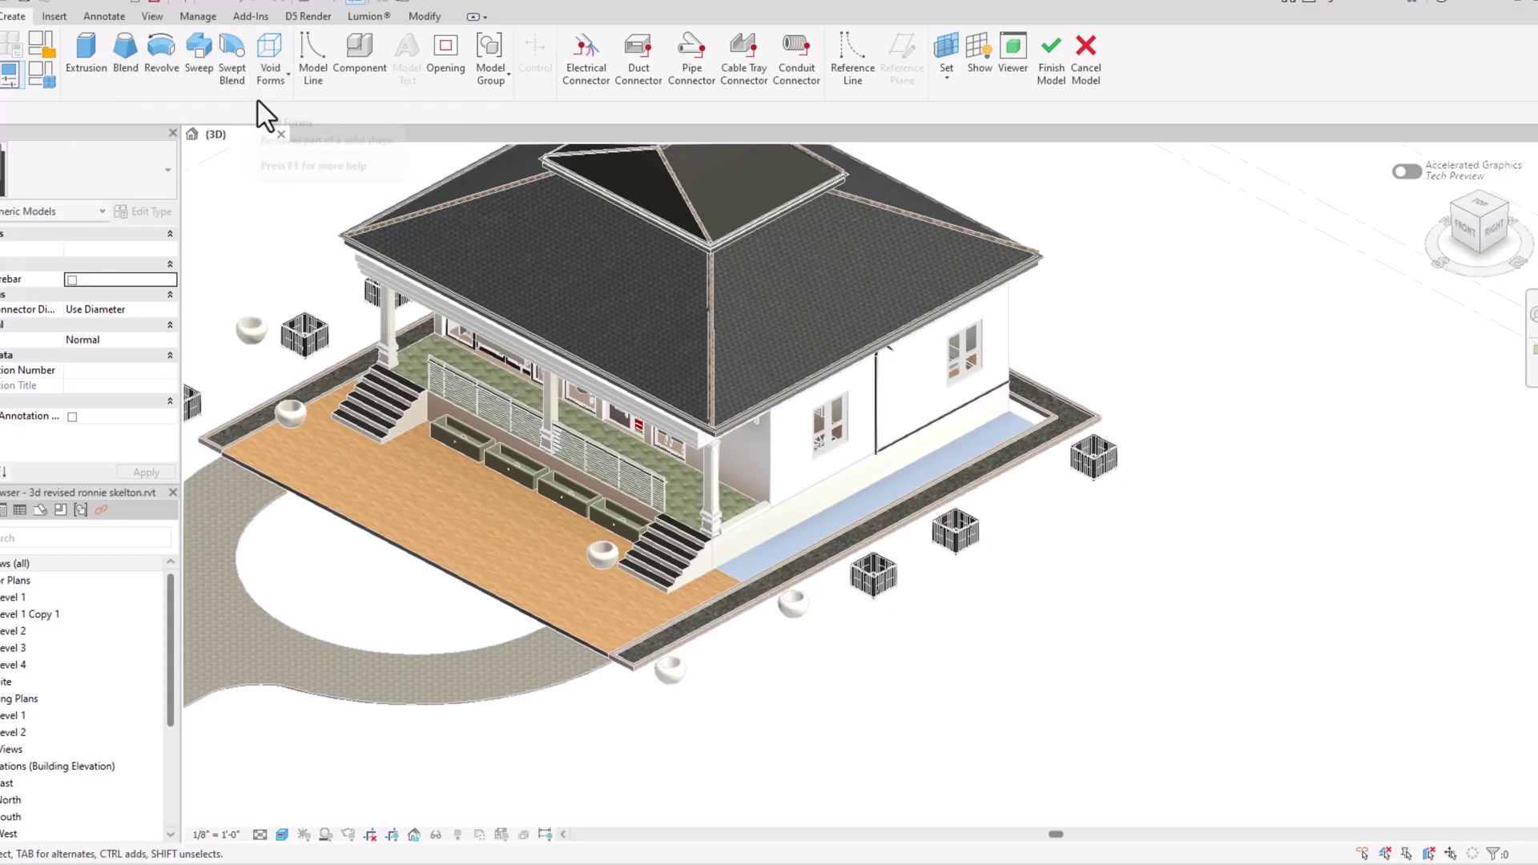
left_click(202, 66)
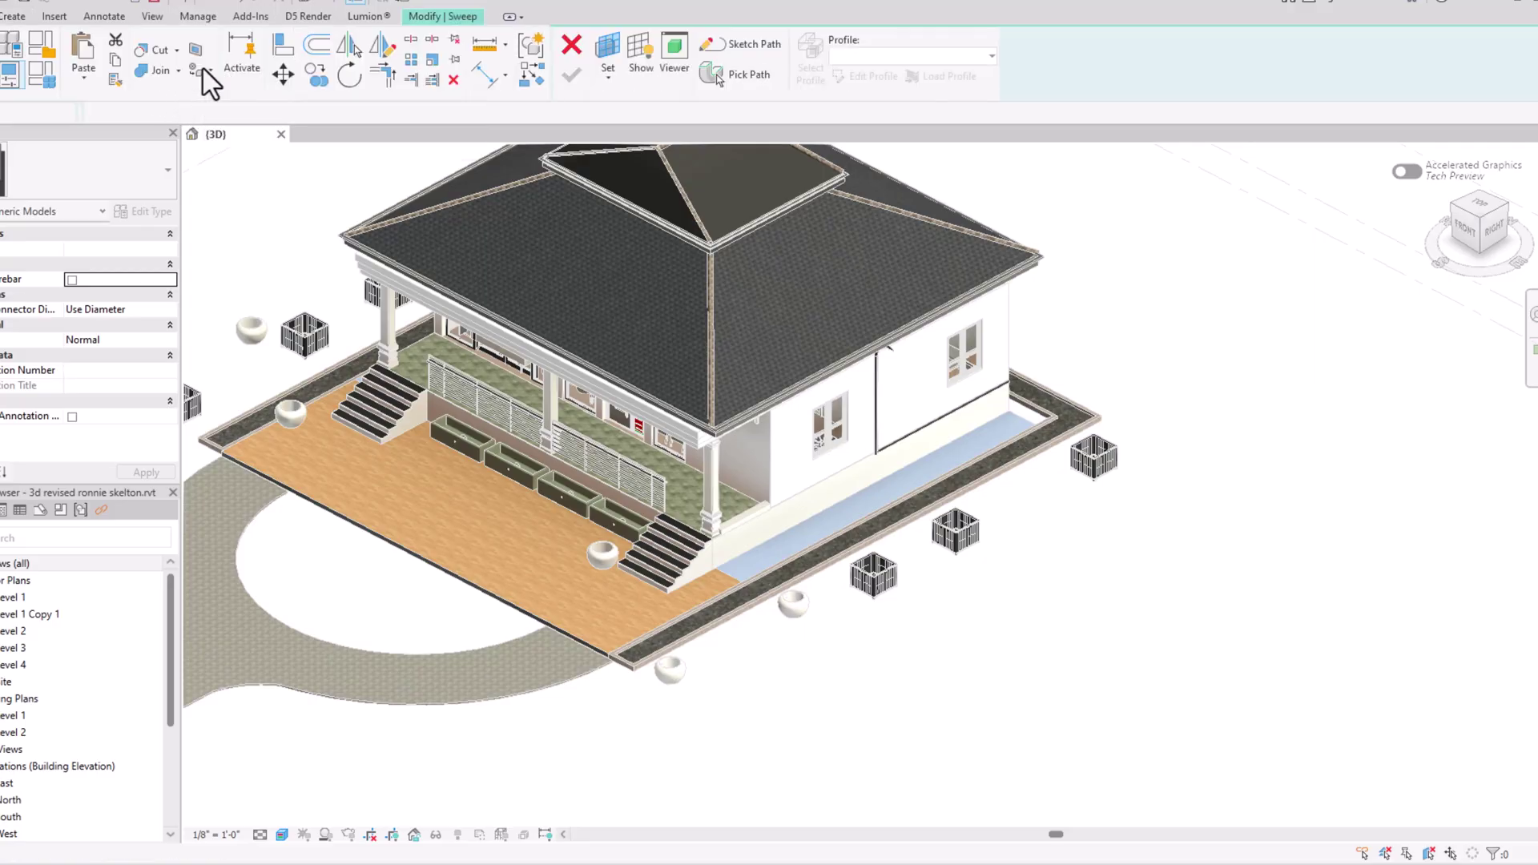
left_click(760, 78)
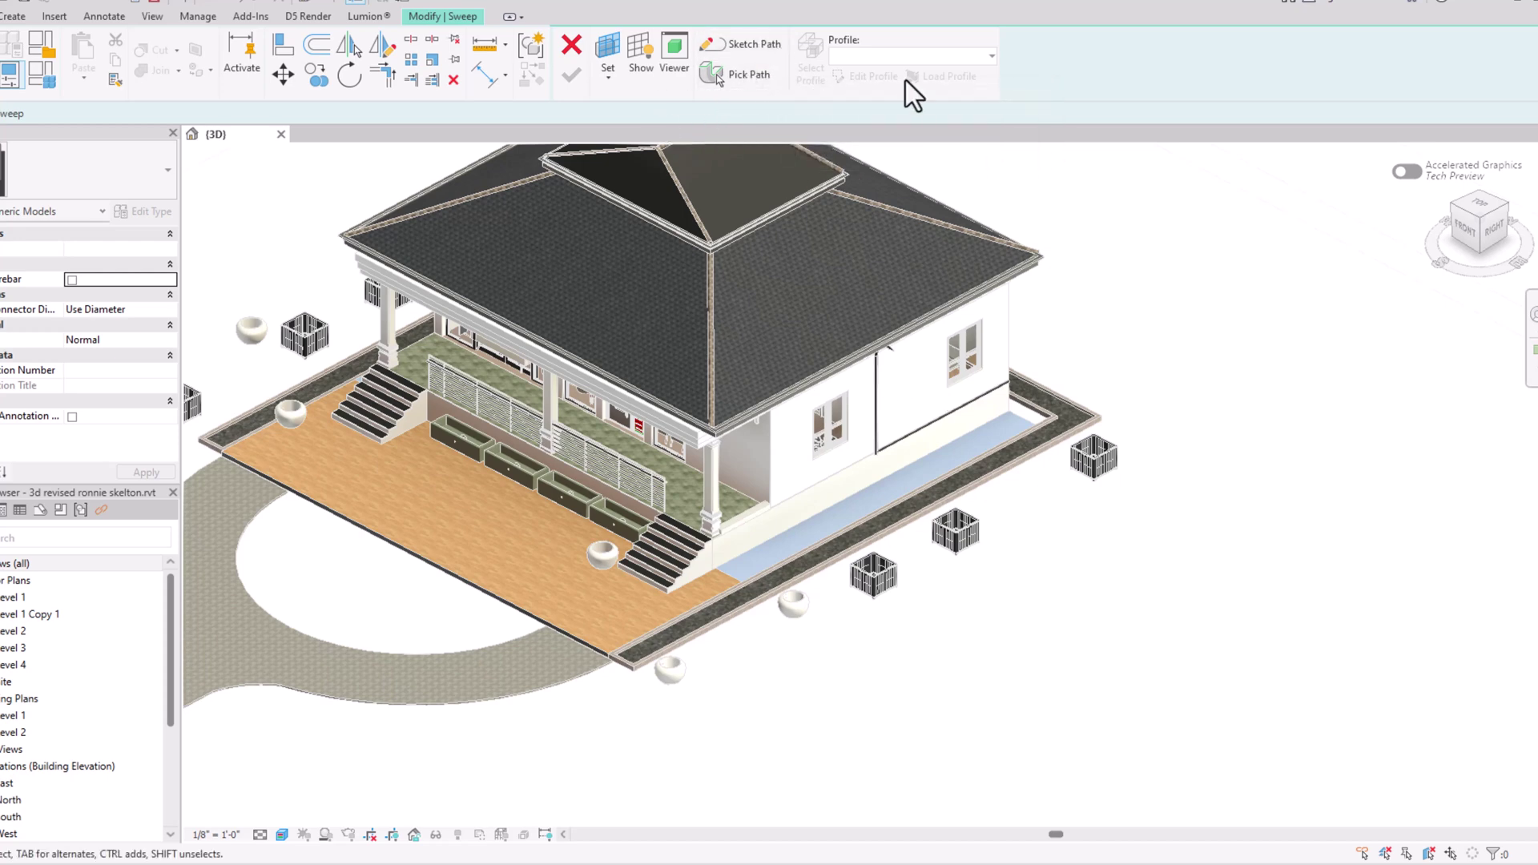
scroll(851, 413, "up", 5)
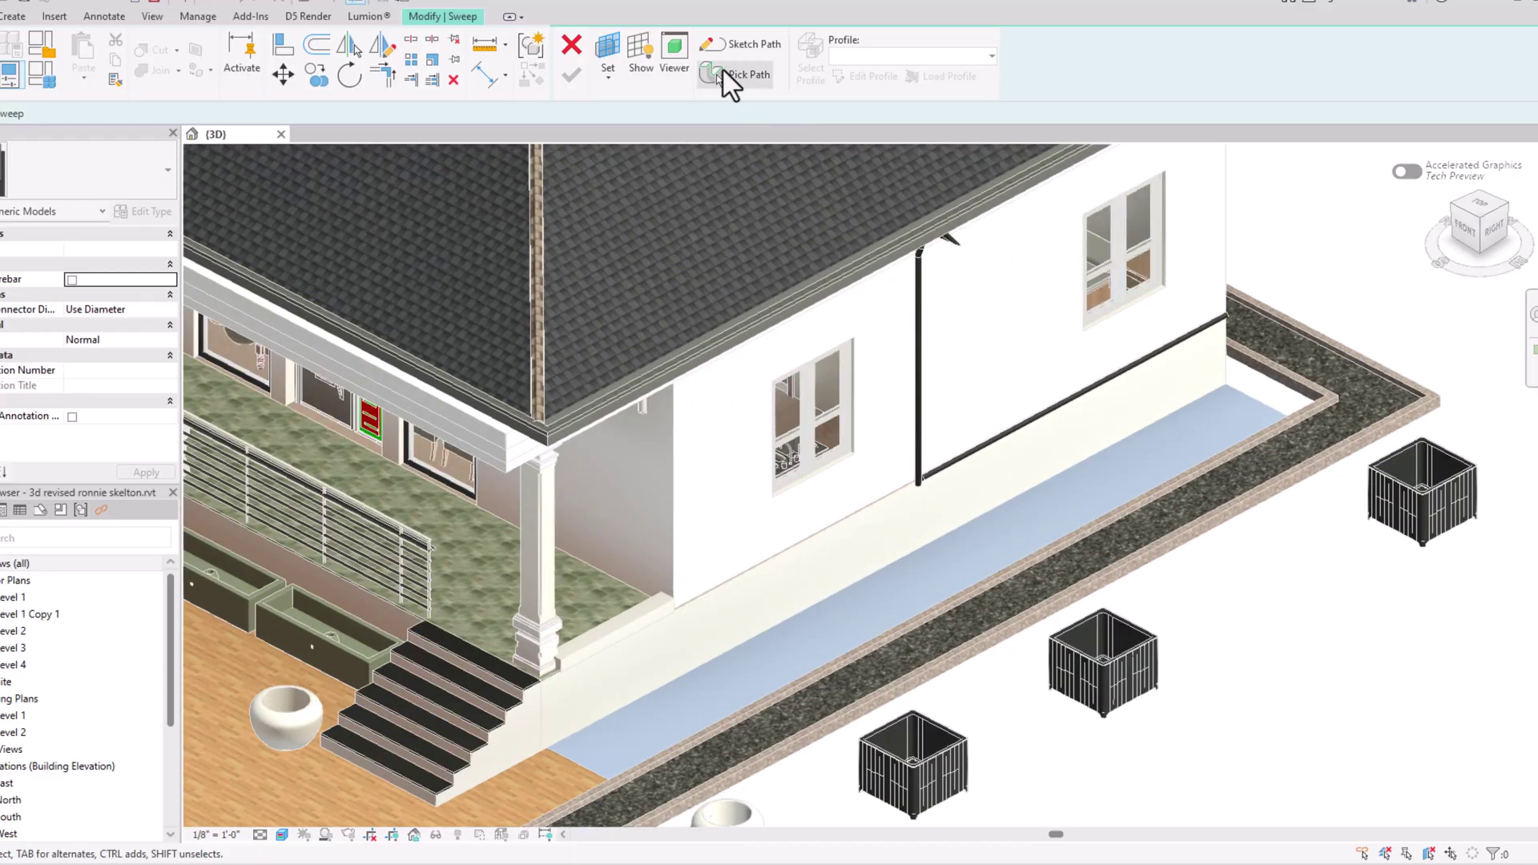
scroll(833, 392, "up", 4)
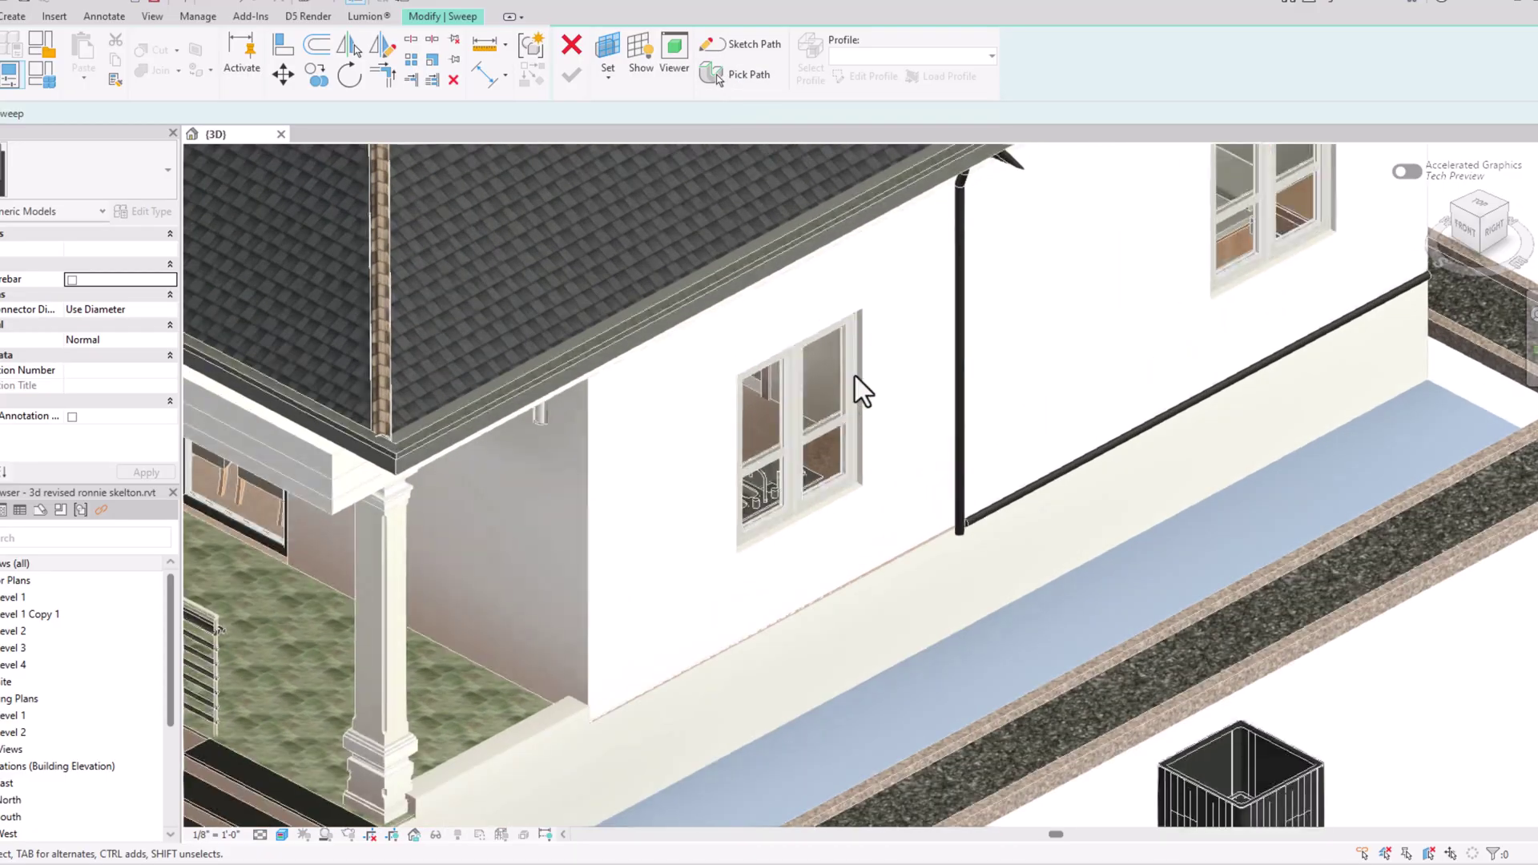
scroll(680, 383, "down", 3)
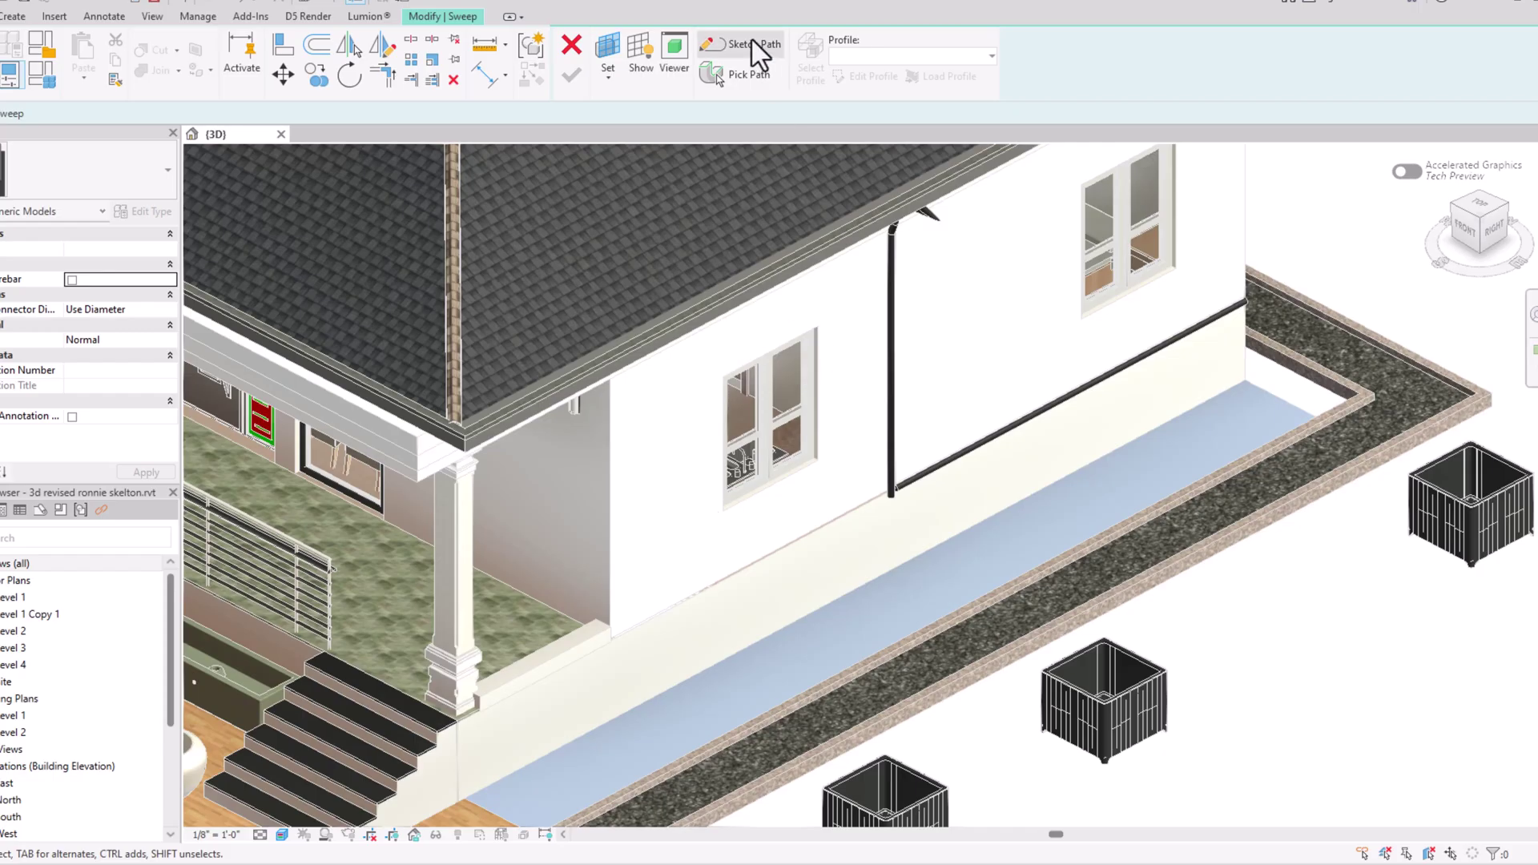
left_click(740, 81)
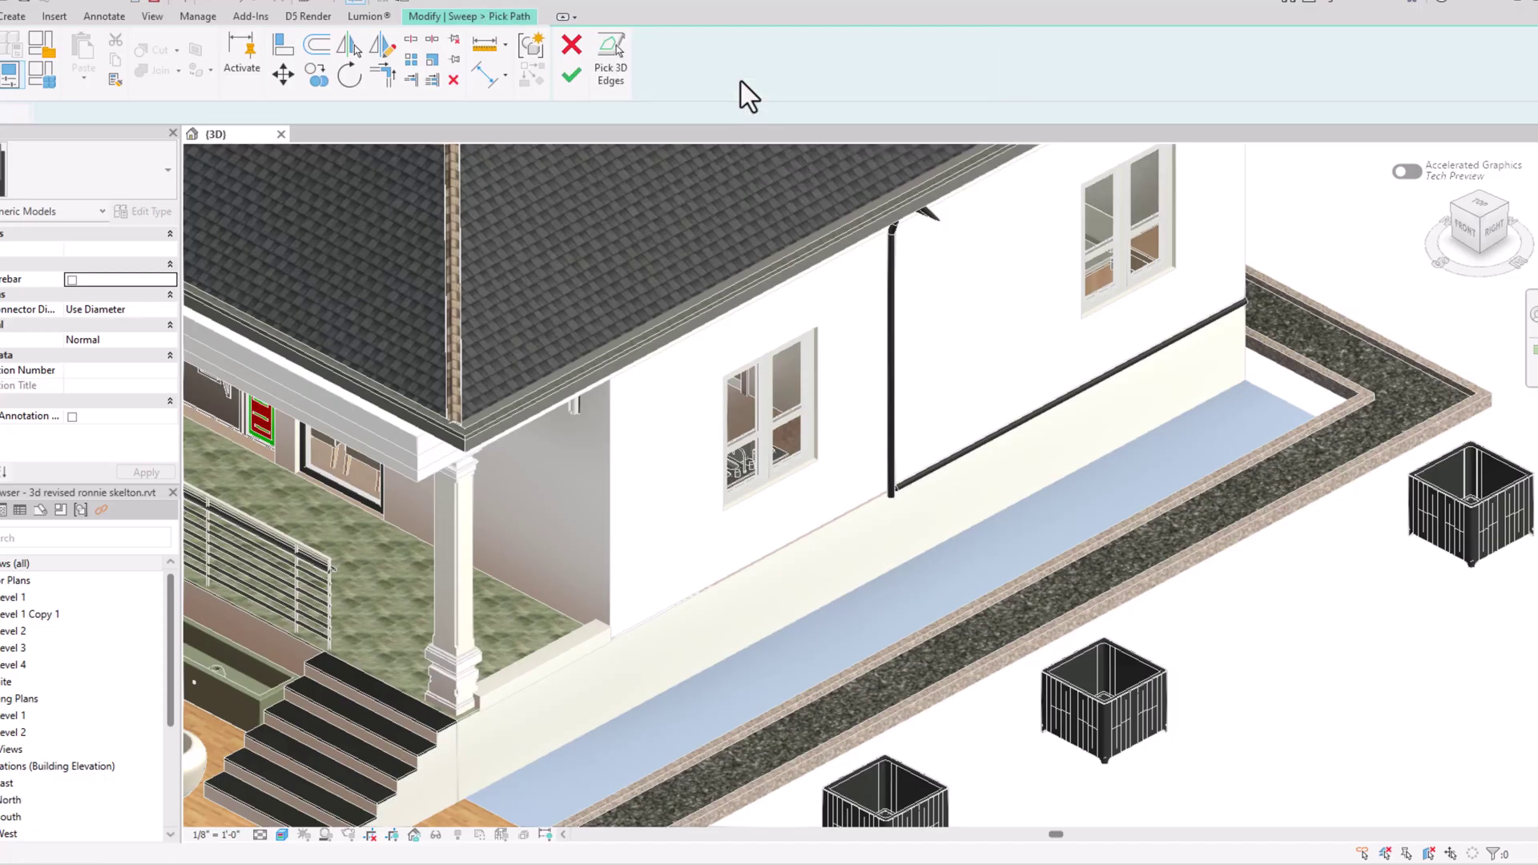
Step: Pick the window frame's bottom, right, top and left 3D edges as the sweep path, then finish it
left_click(612, 75)
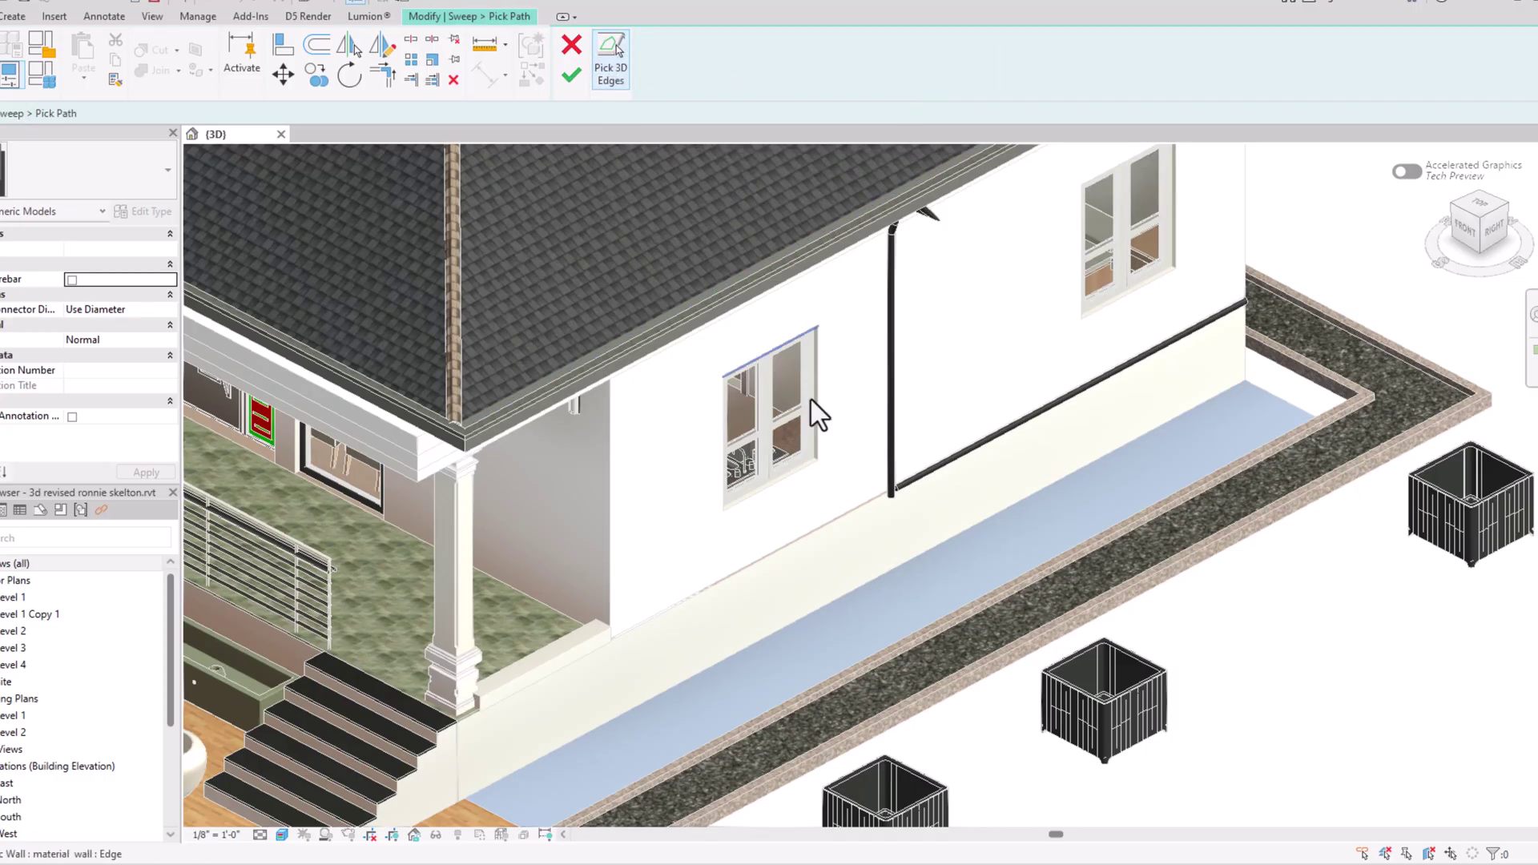
scroll(862, 482, "up", 5)
left_click(770, 454)
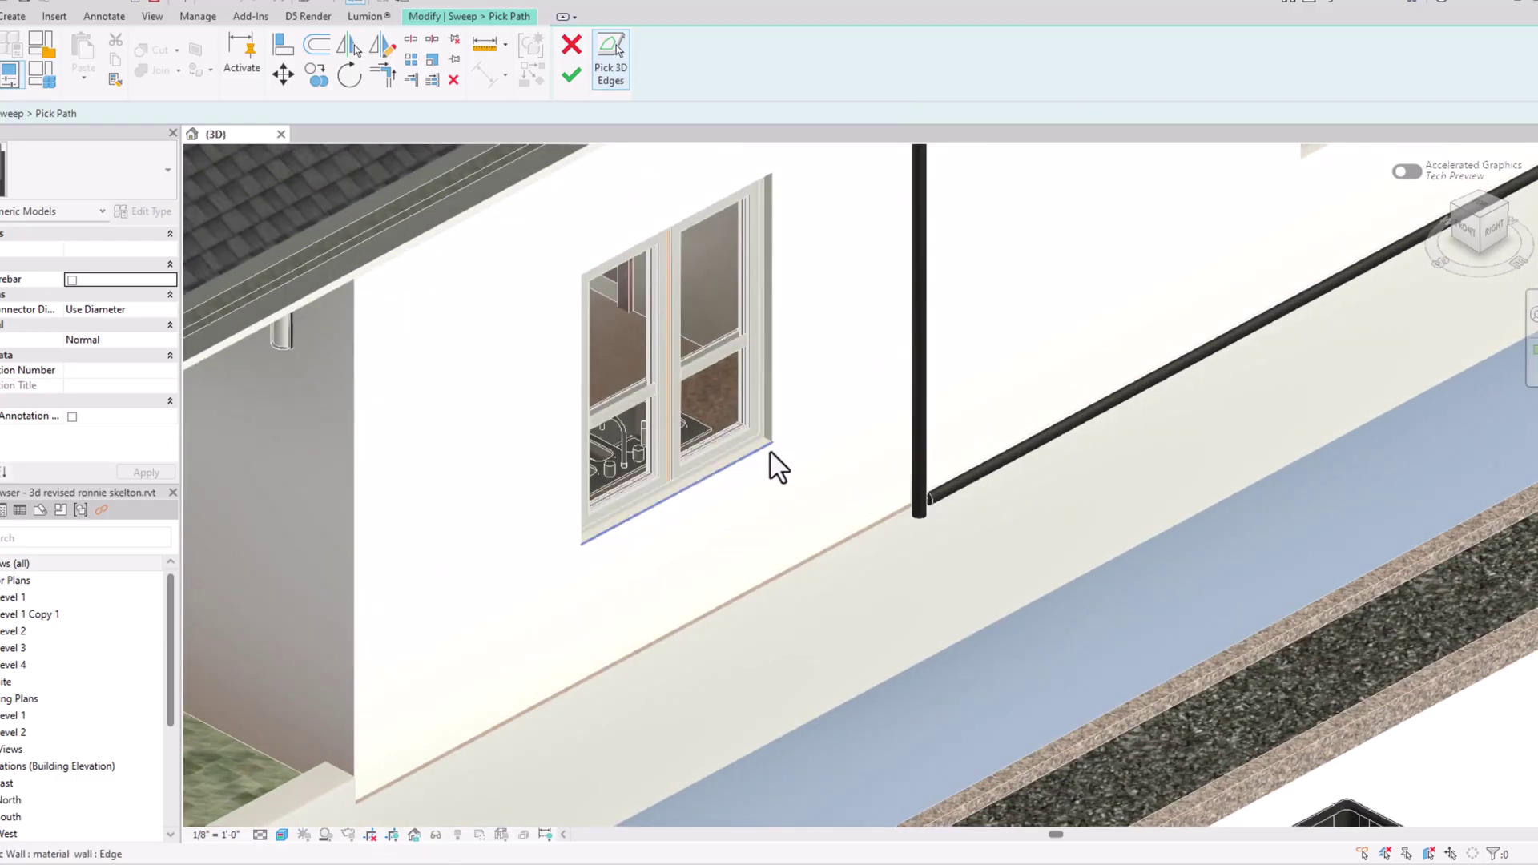
left_click(774, 348)
left_click(716, 201)
left_click(585, 298)
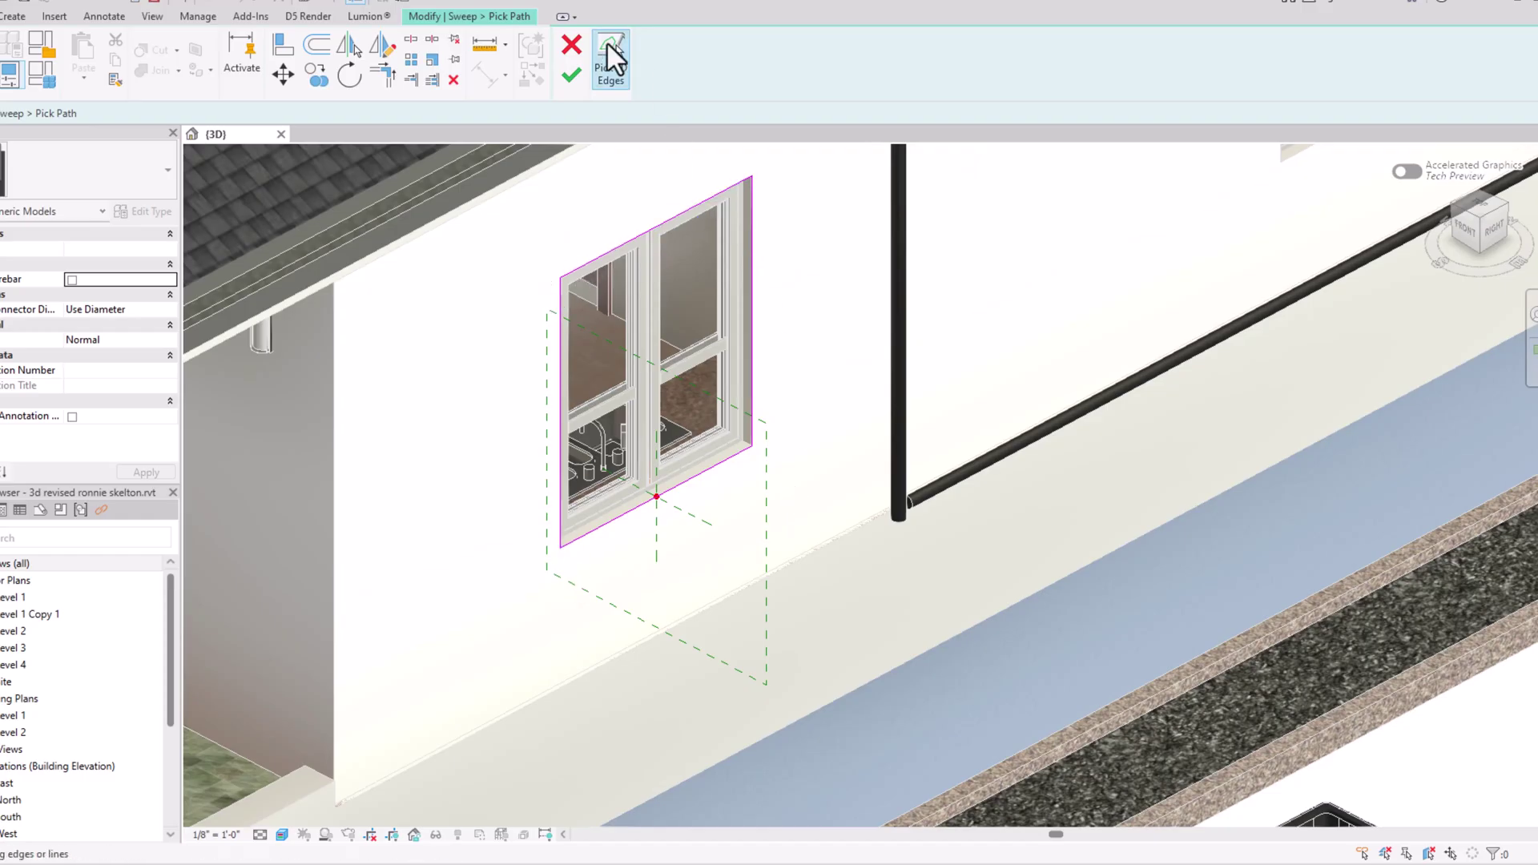
left_click(570, 76)
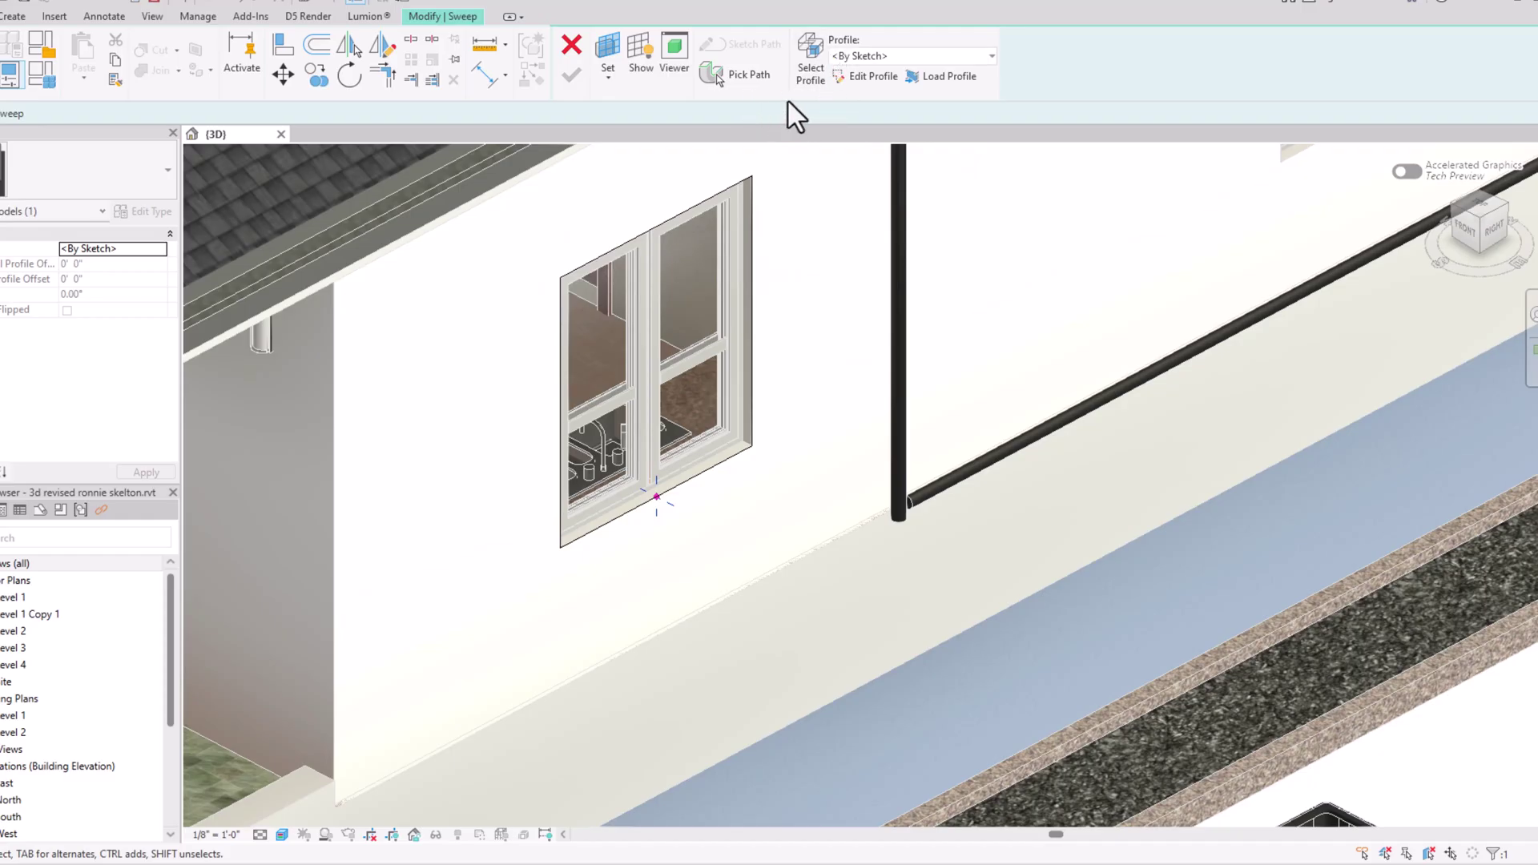
Step: Keep the sweep profile set to <By Sketch> and enter profile editing
left_click(845, 60)
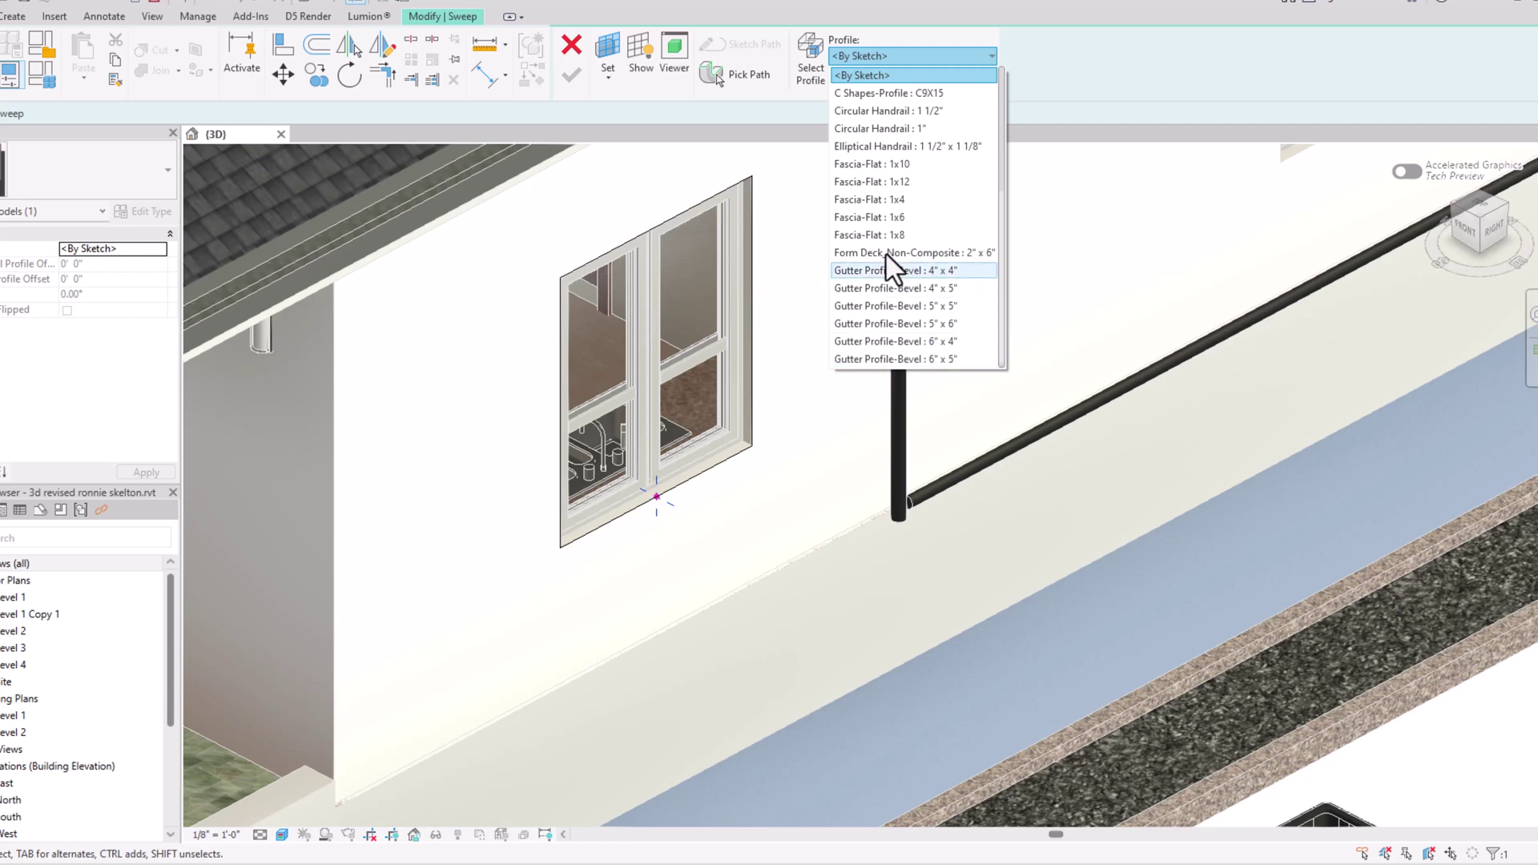
left_click(806, 99)
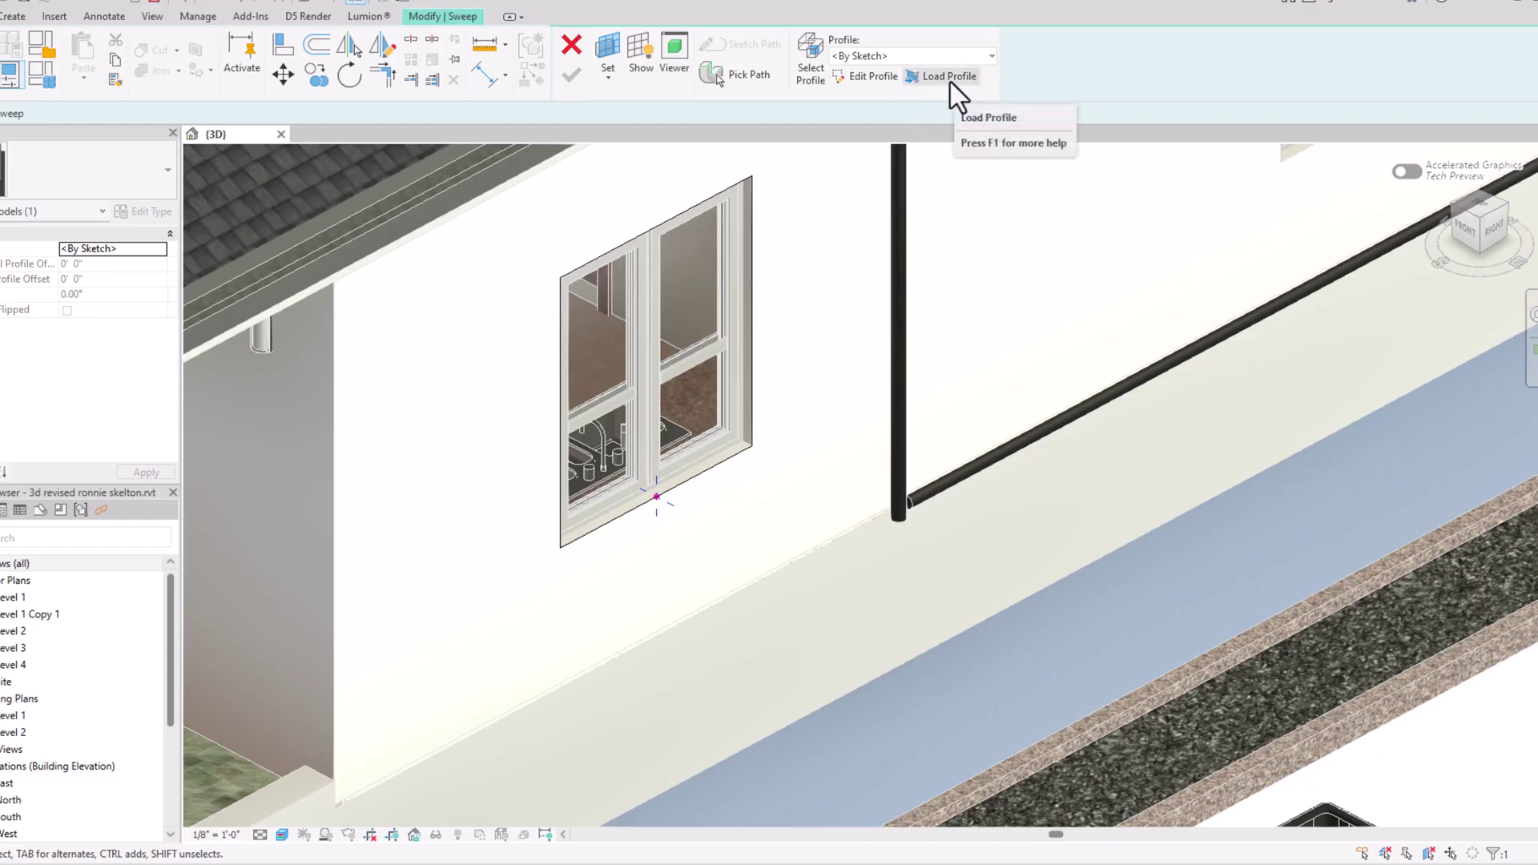
left_click(873, 79)
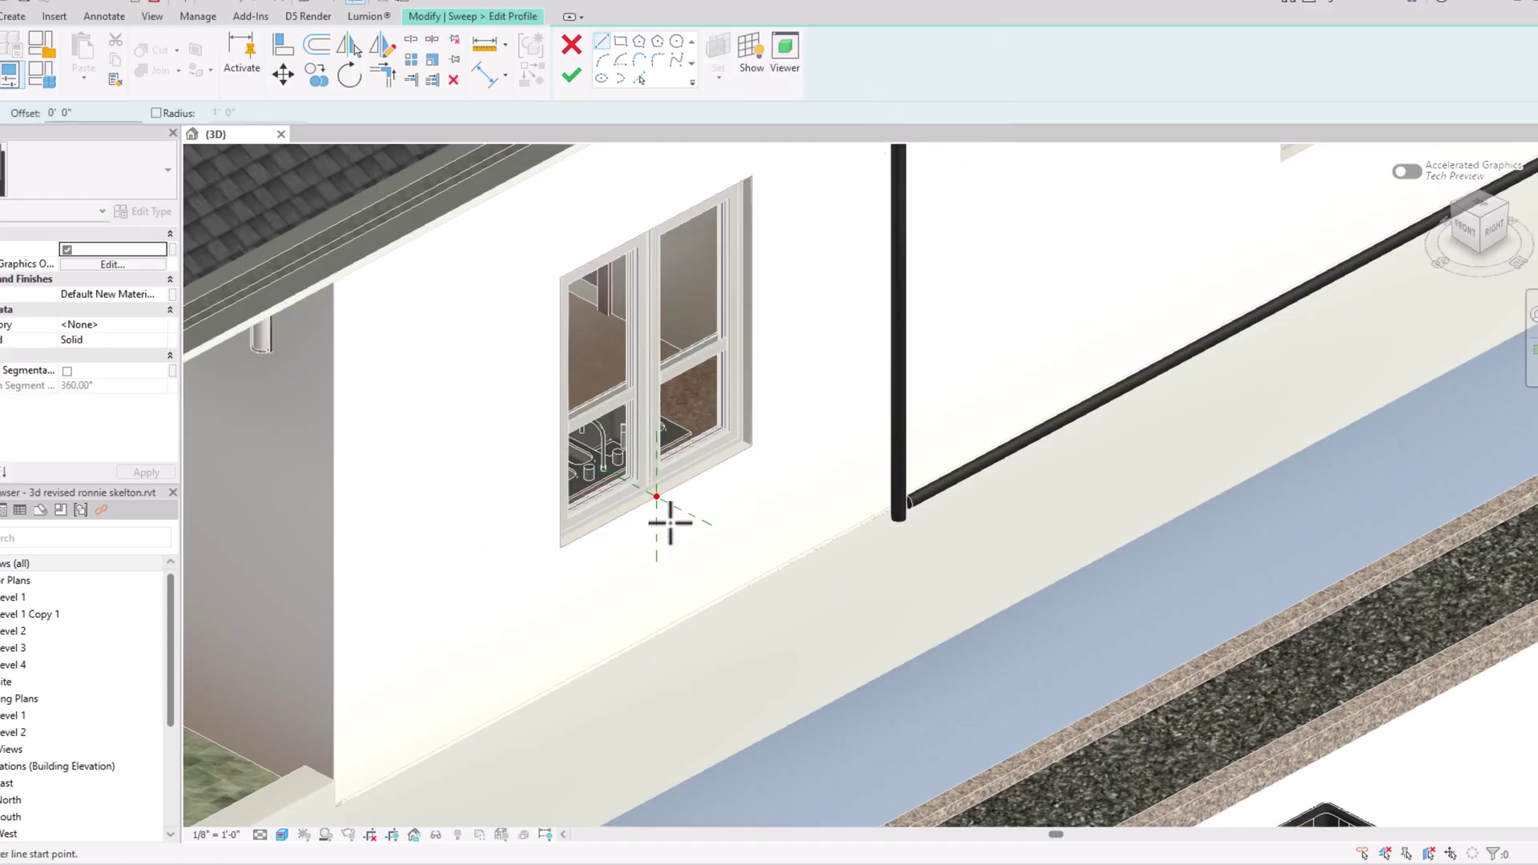
Step: Cancel a stray profile line and switch to the house's front view
scroll(670, 522, "up", 2)
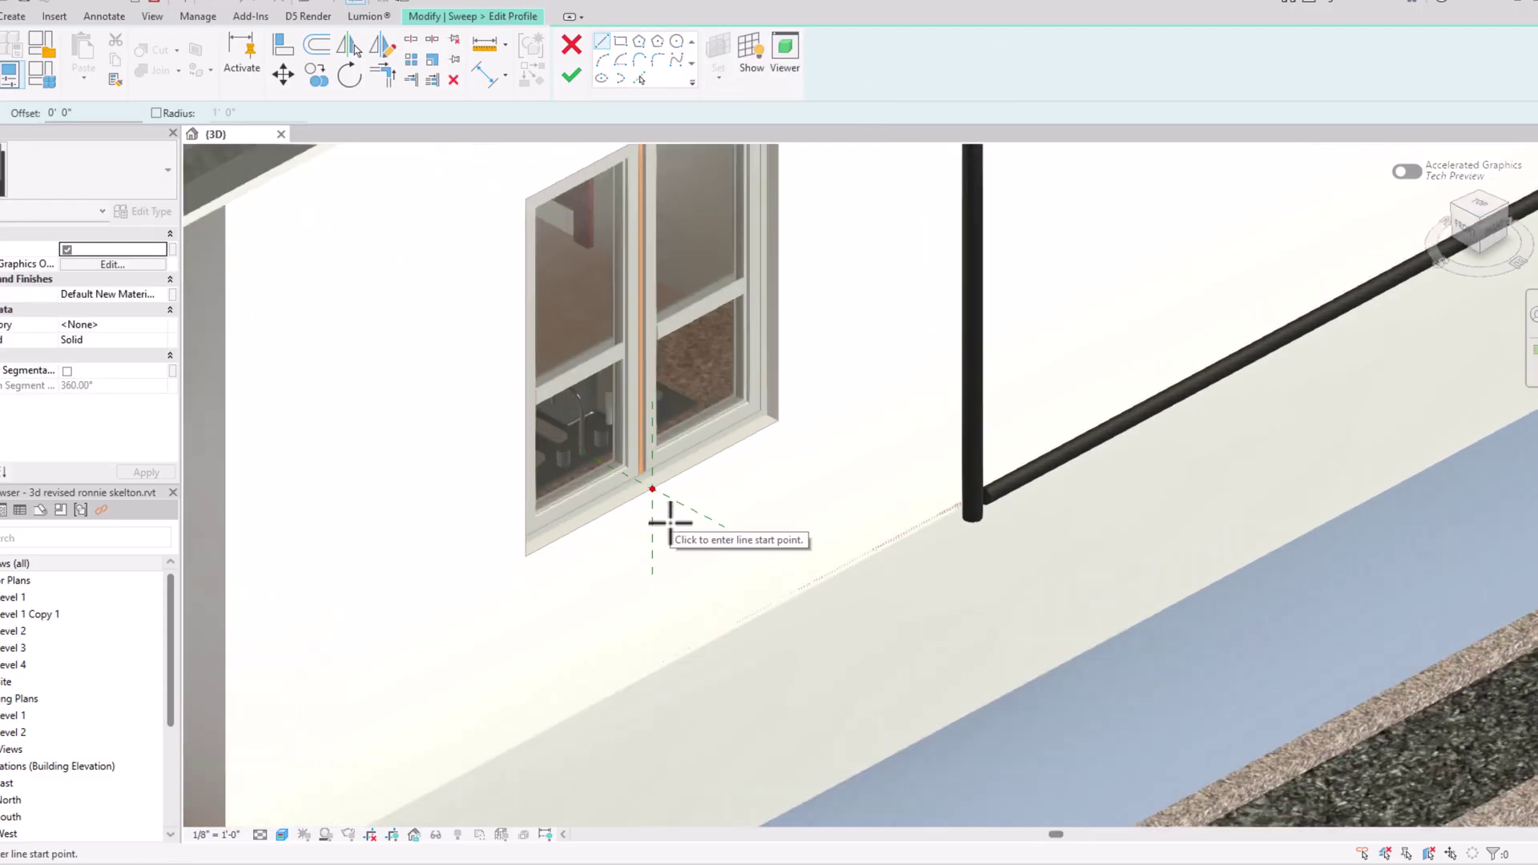
left_click(652, 486)
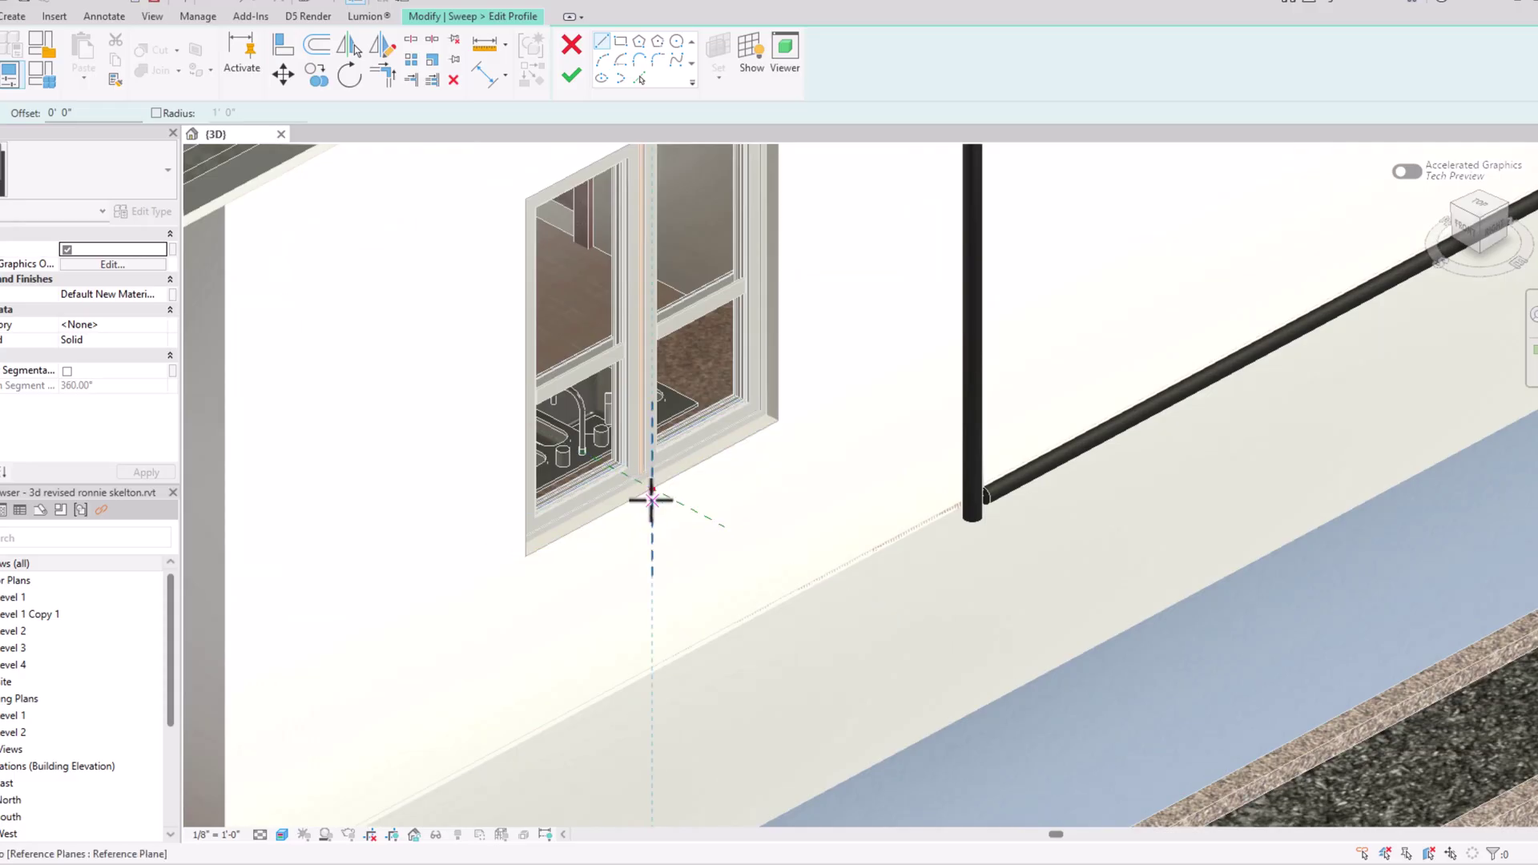
key("Escape")
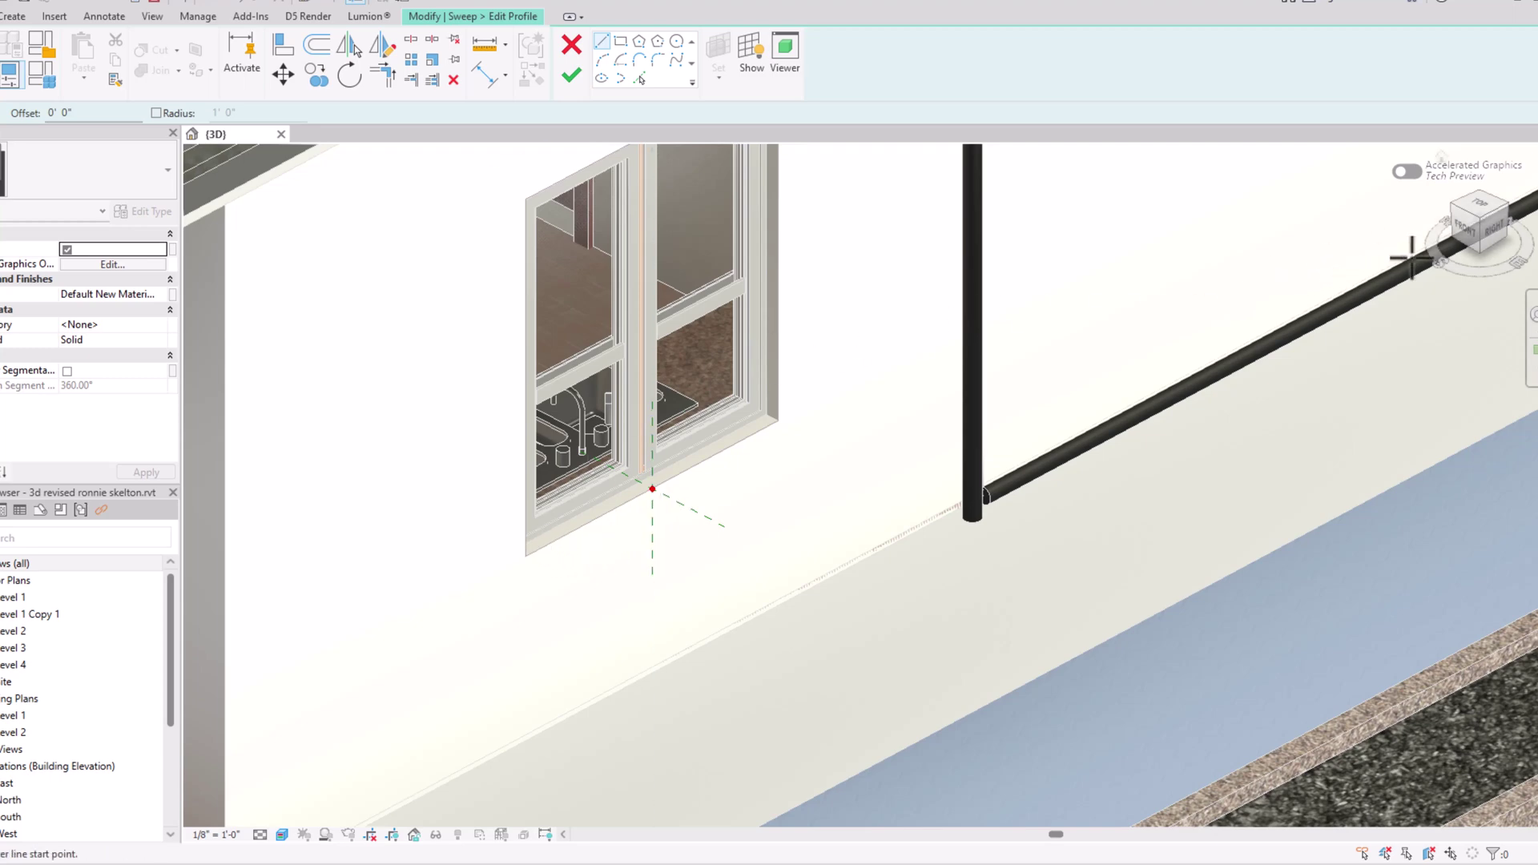
left_click(1463, 231)
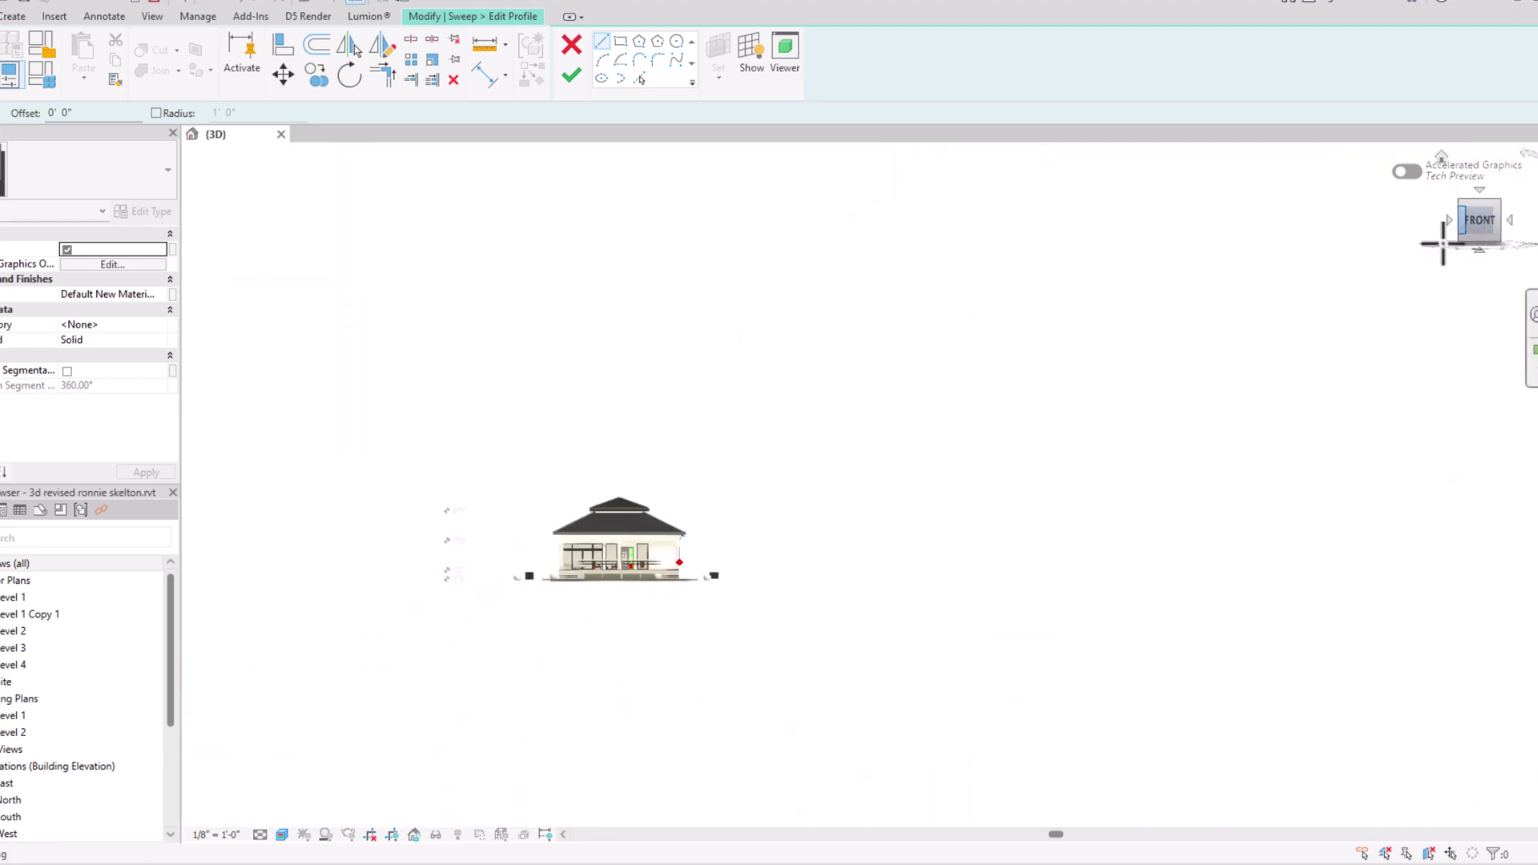
scroll(873, 537, "up", 10)
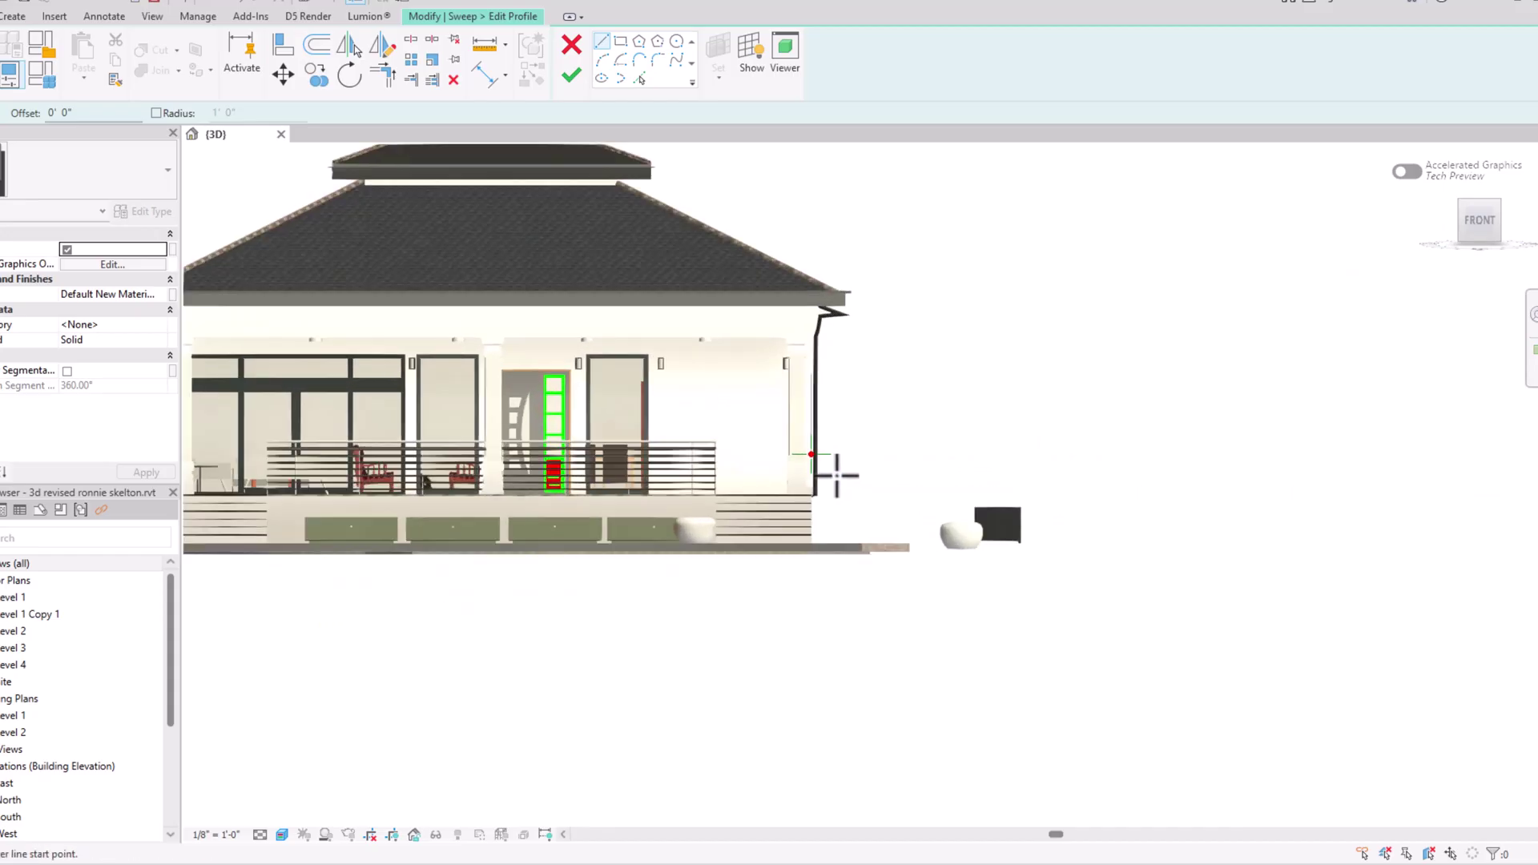
scroll(821, 462, "up", 5)
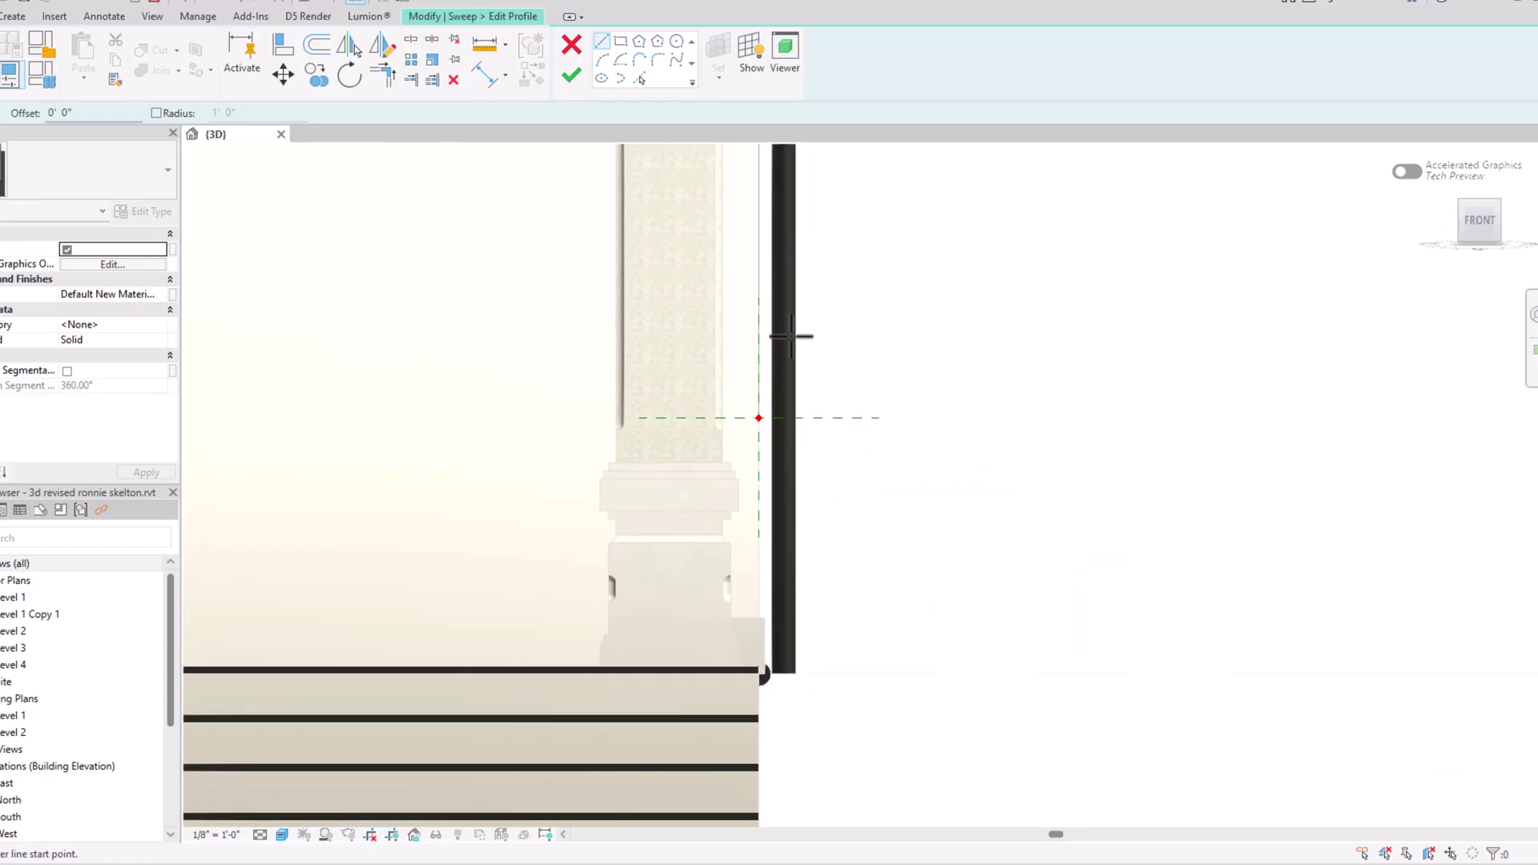
Step: Sketch the closed stepped moulding profile starting from the wall endpoint
left_click(758, 417)
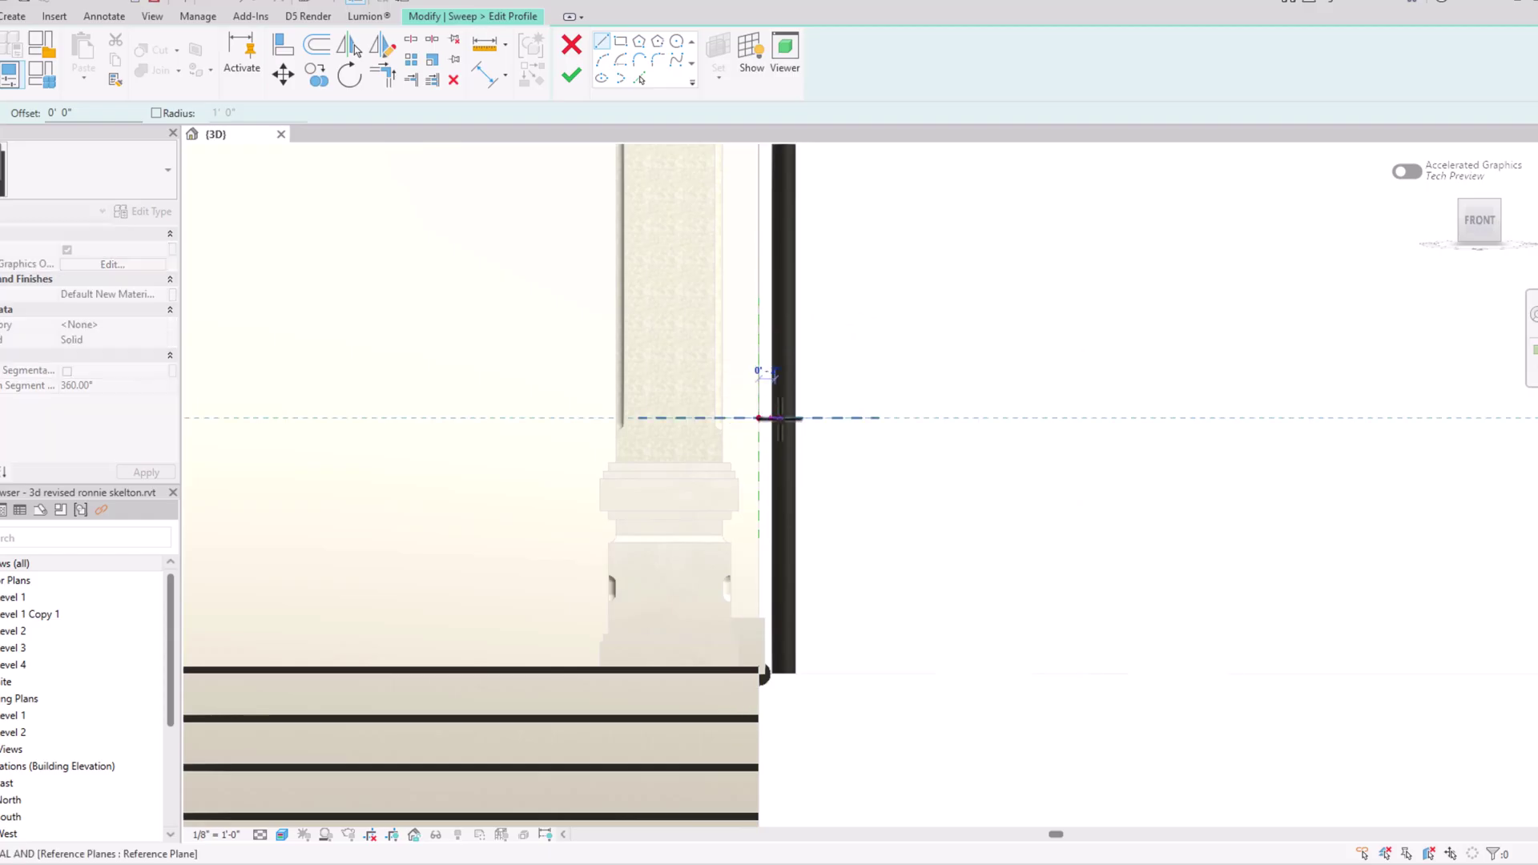
scroll(785, 416, "up", 3)
scroll(785, 417, "up", 2)
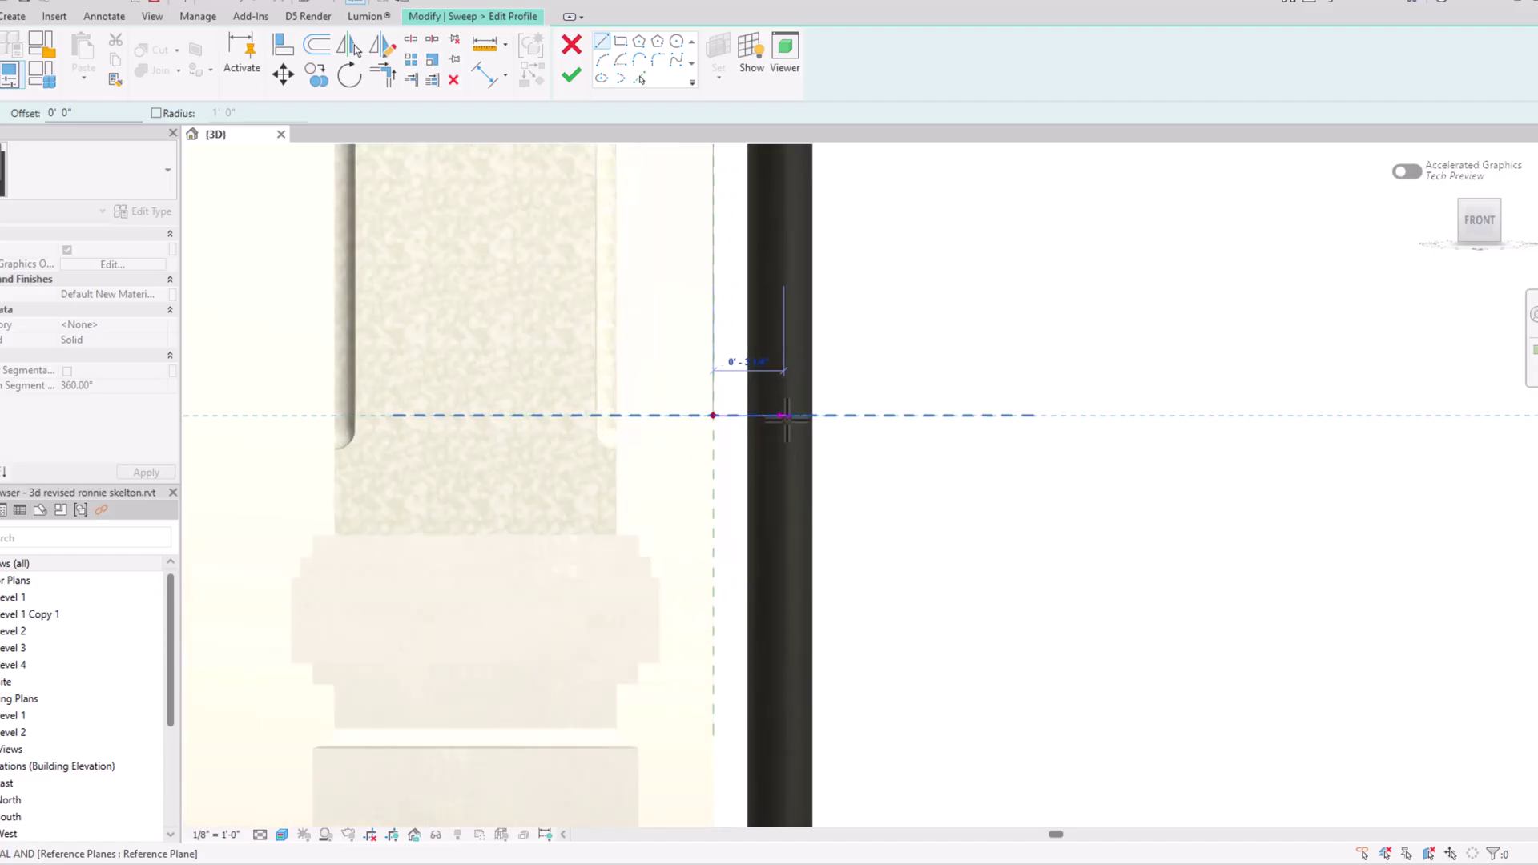
left_click(786, 415)
left_click(784, 453)
left_click(765, 452)
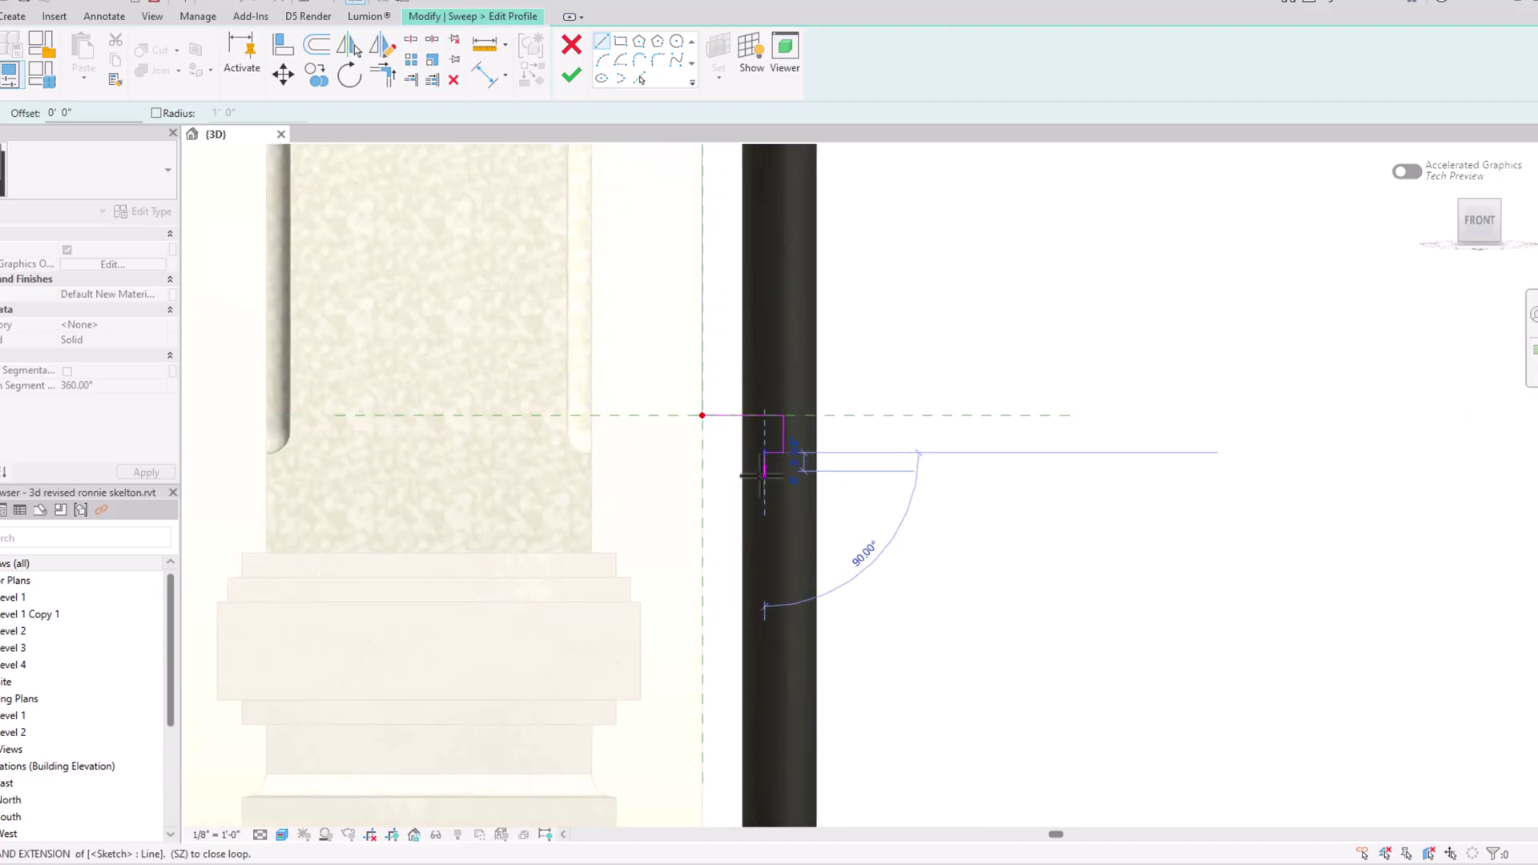
left_click(764, 477)
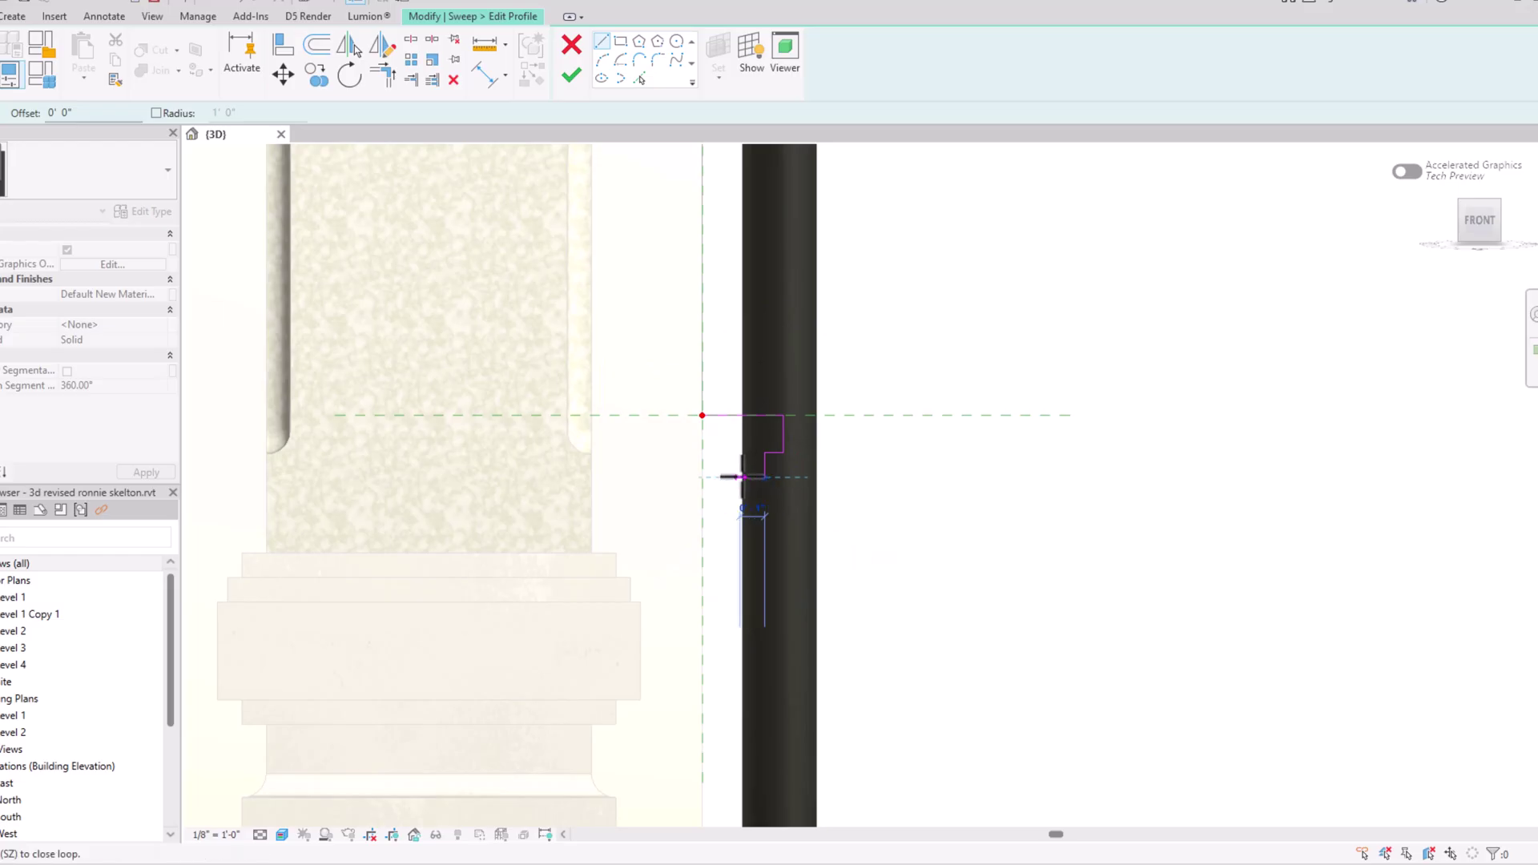
left_click(738, 479)
left_click(738, 497)
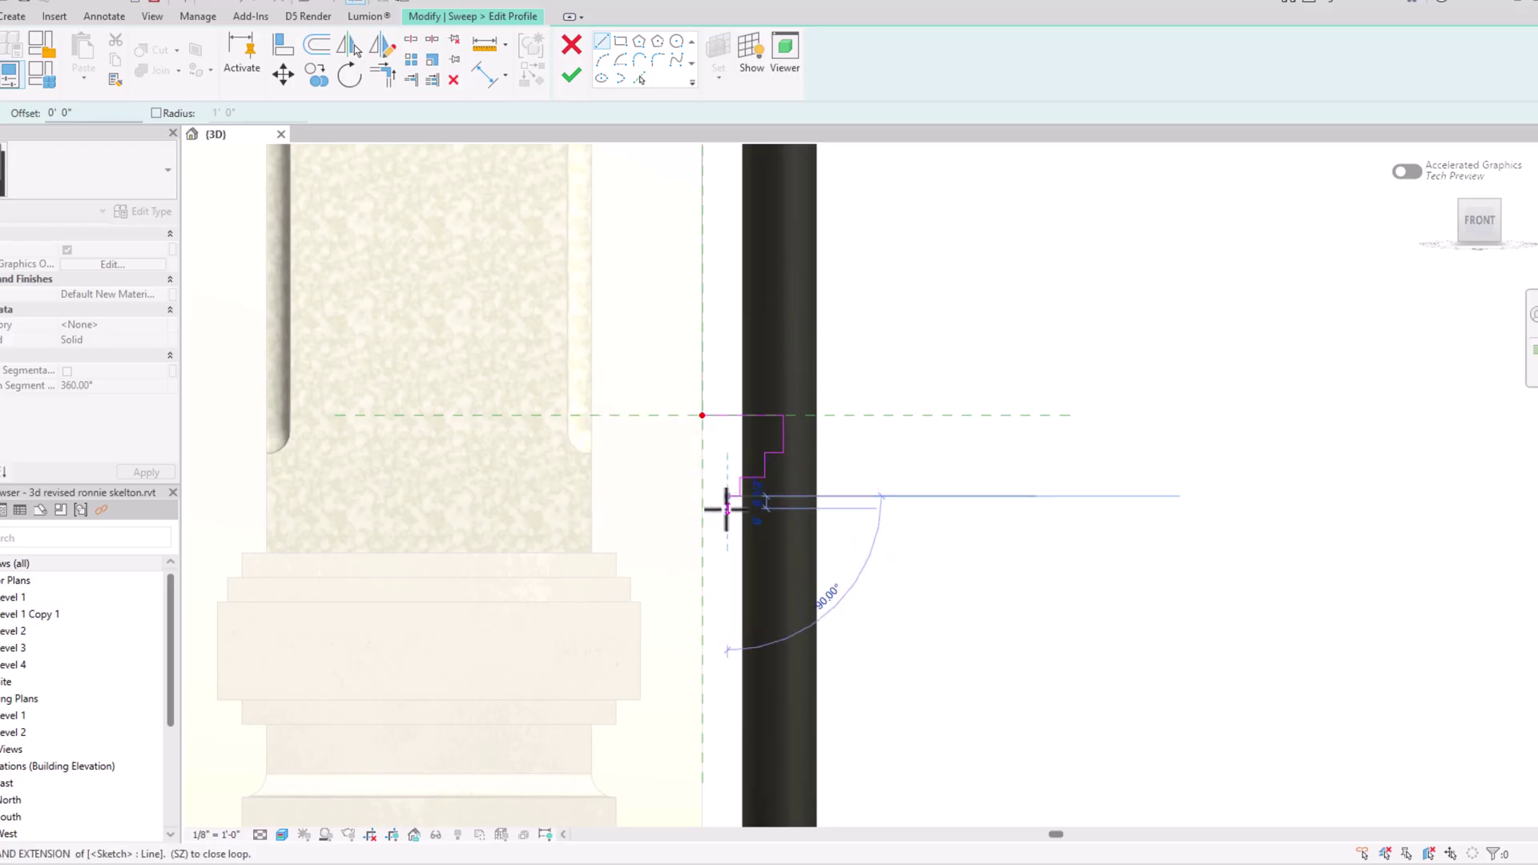
left_click(725, 514)
left_click(703, 514)
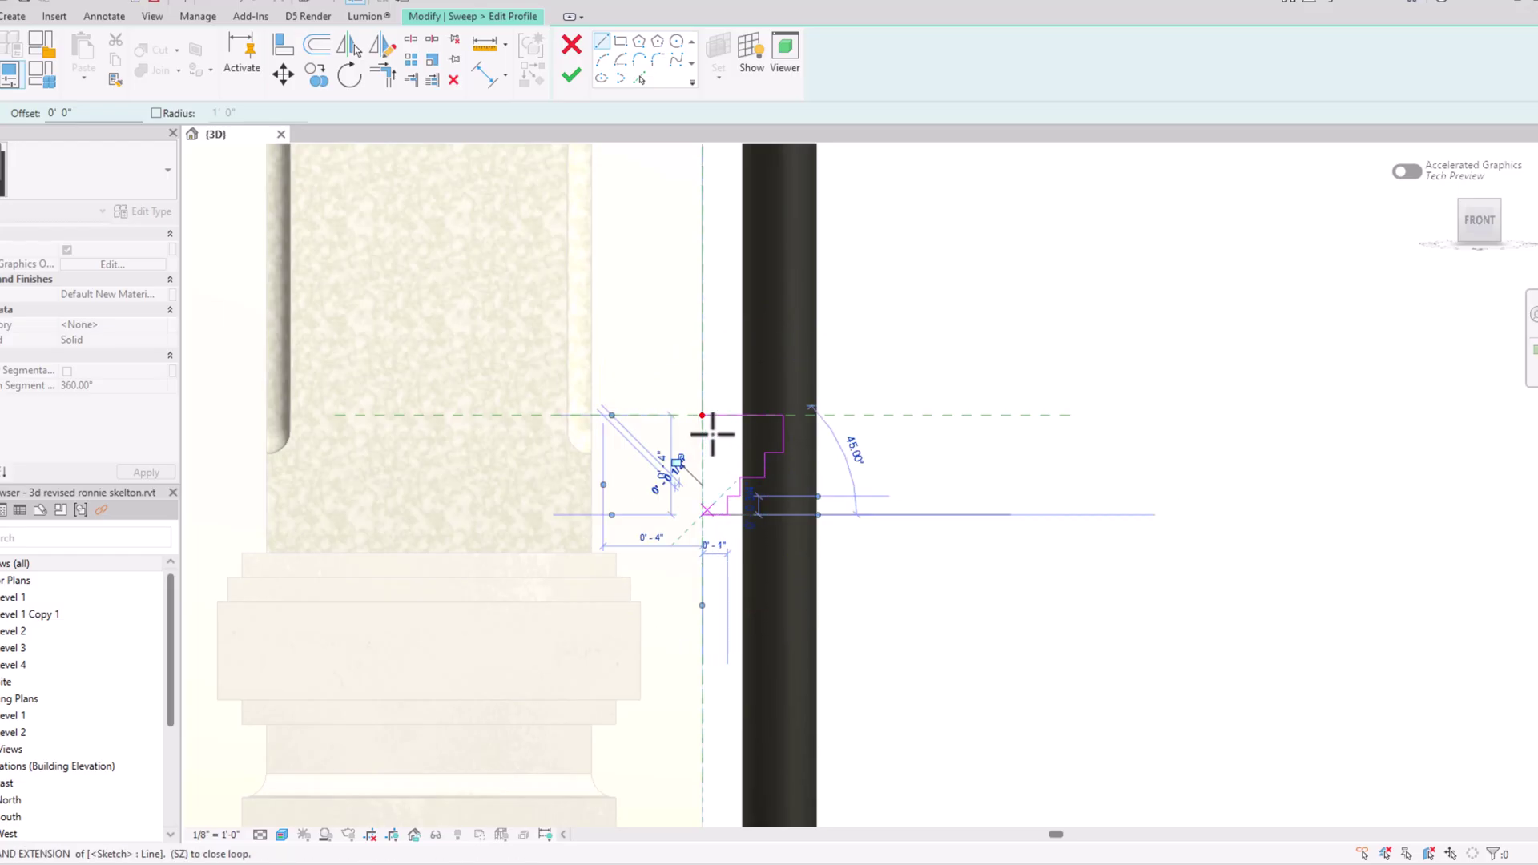
left_click(702, 415)
scroll(801, 385, "up", 2)
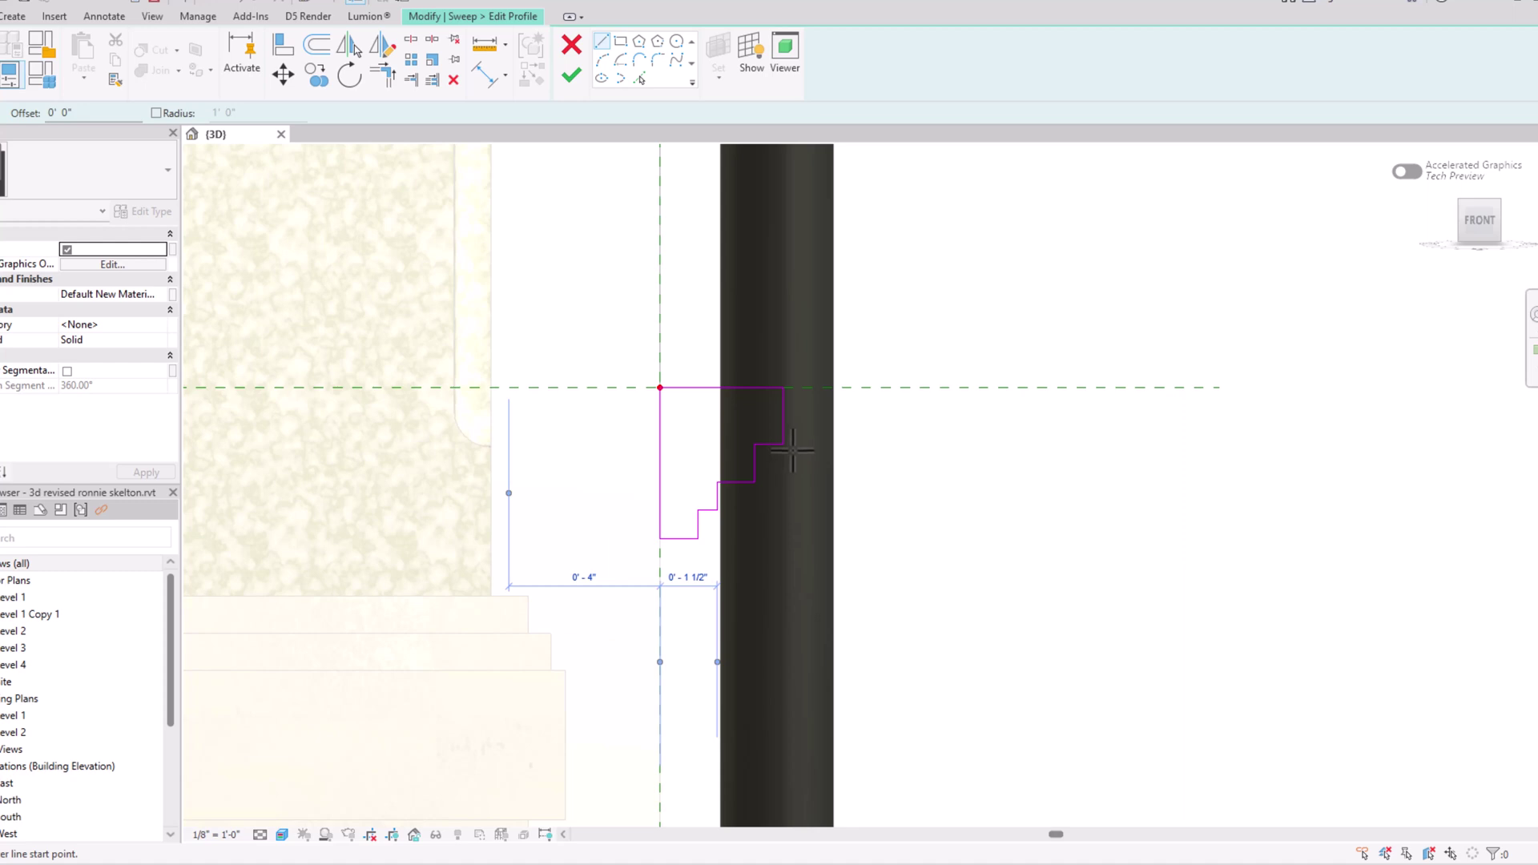
Step: Create a new material for the sweep and rename it 'mould'
left_click(157, 294)
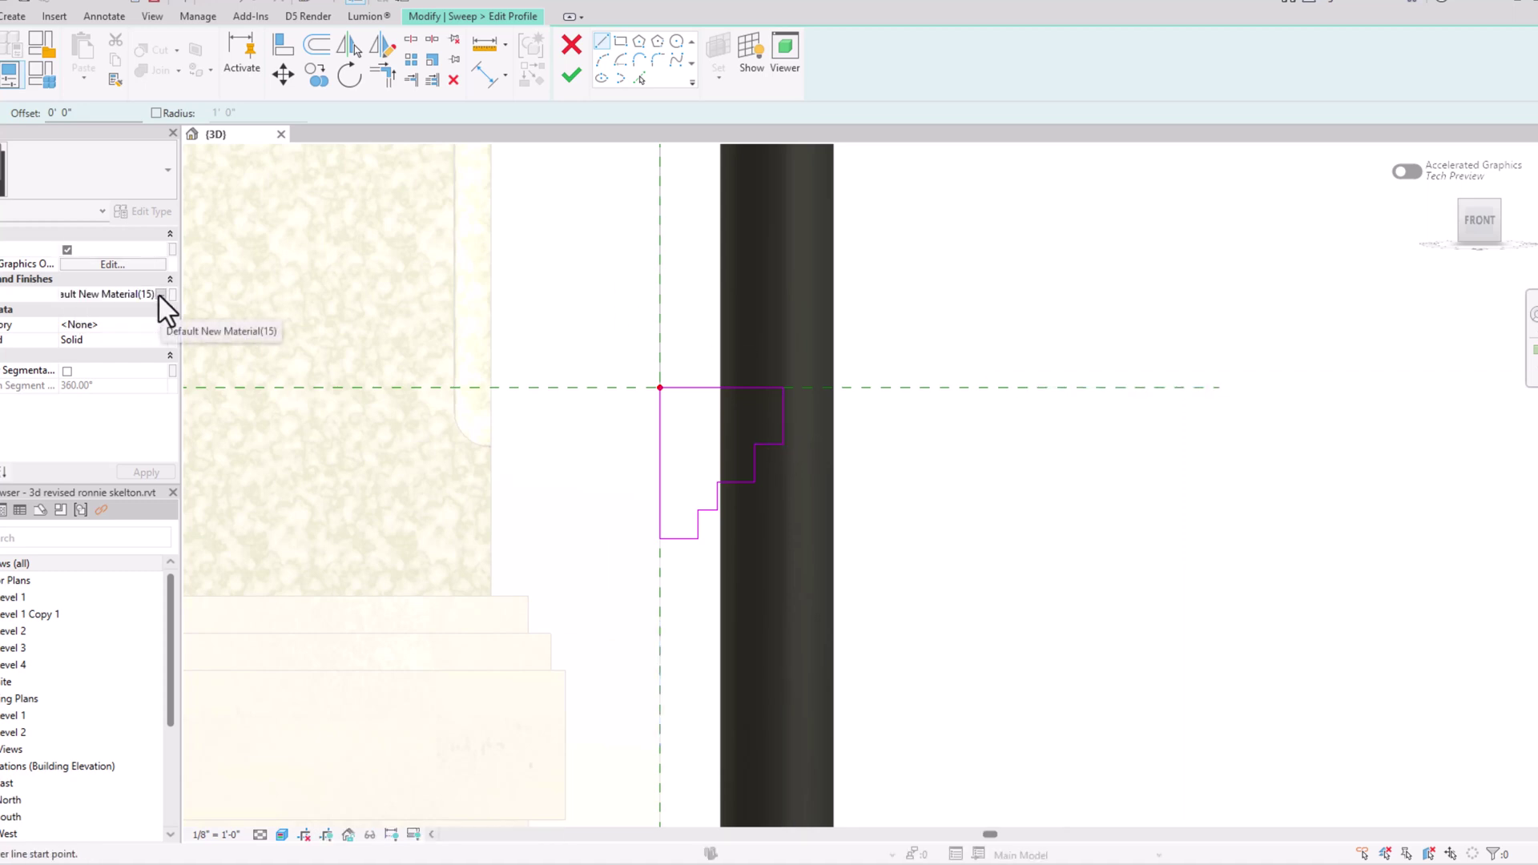
left_click(161, 295)
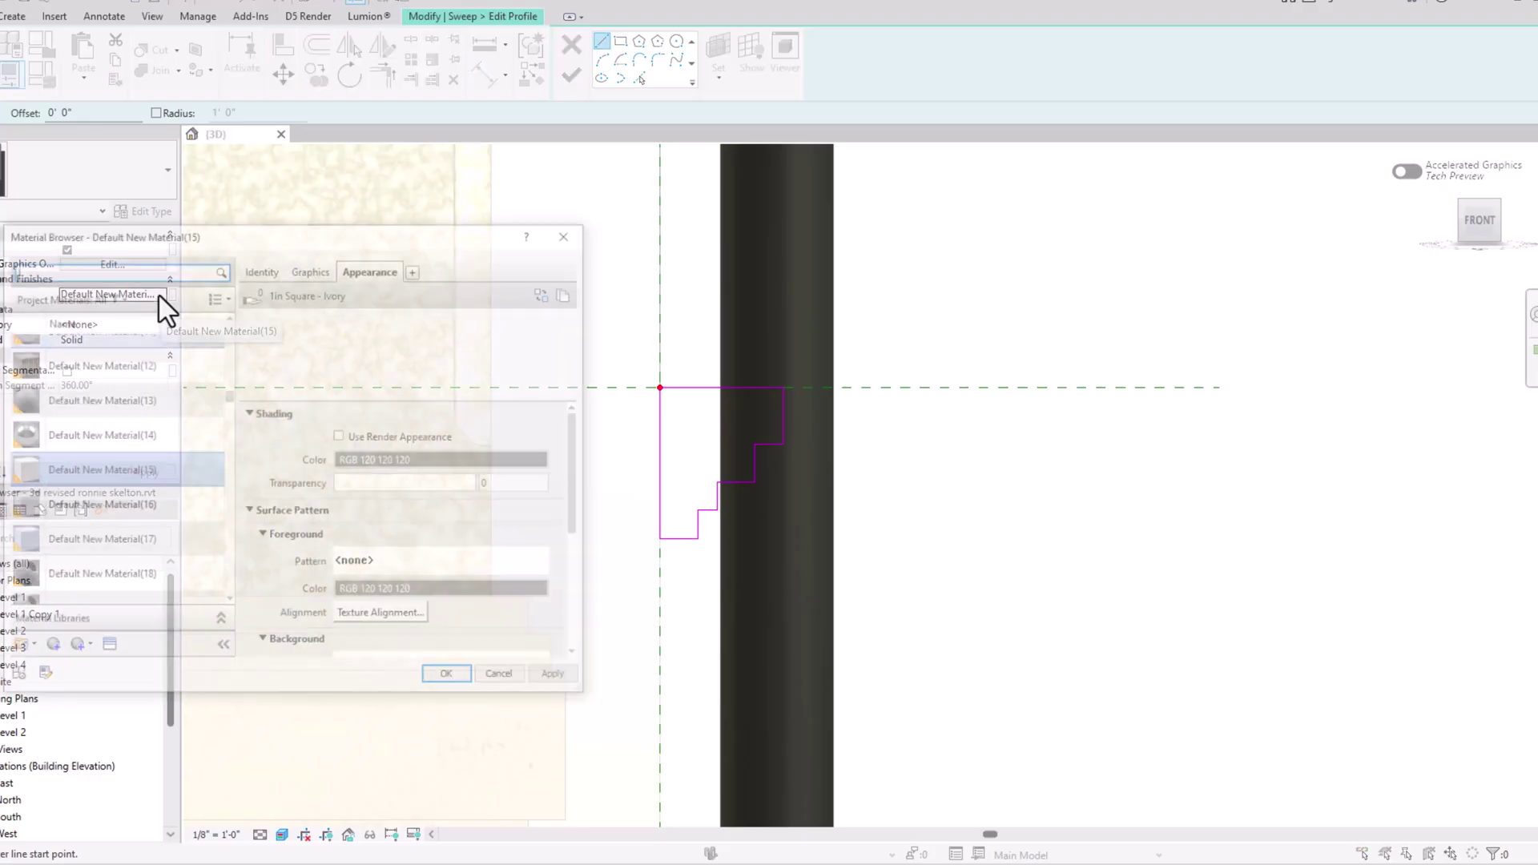
left_click(59, 650)
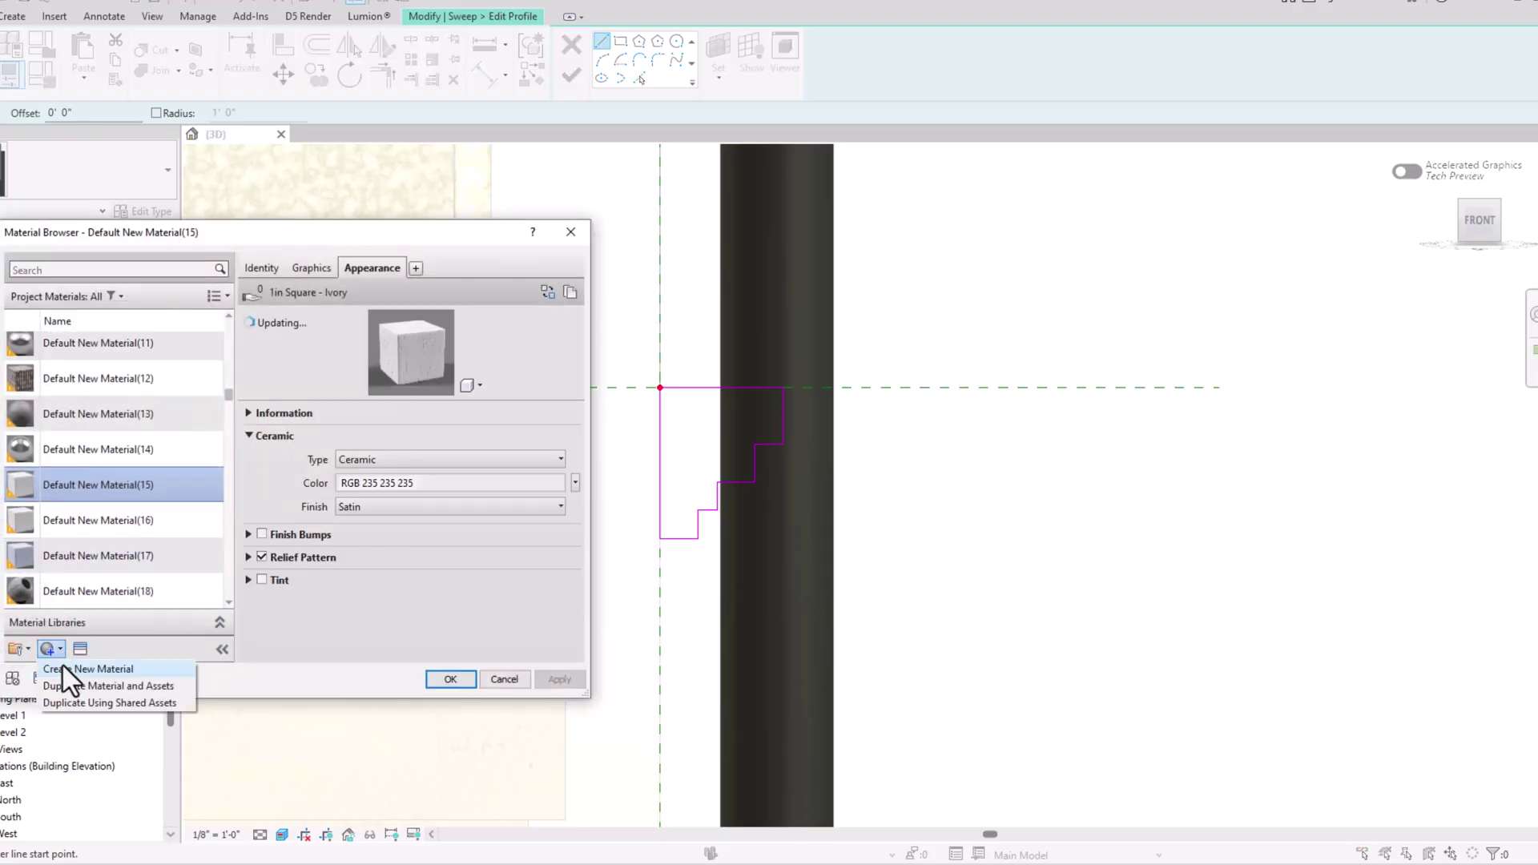
right_click(88, 474)
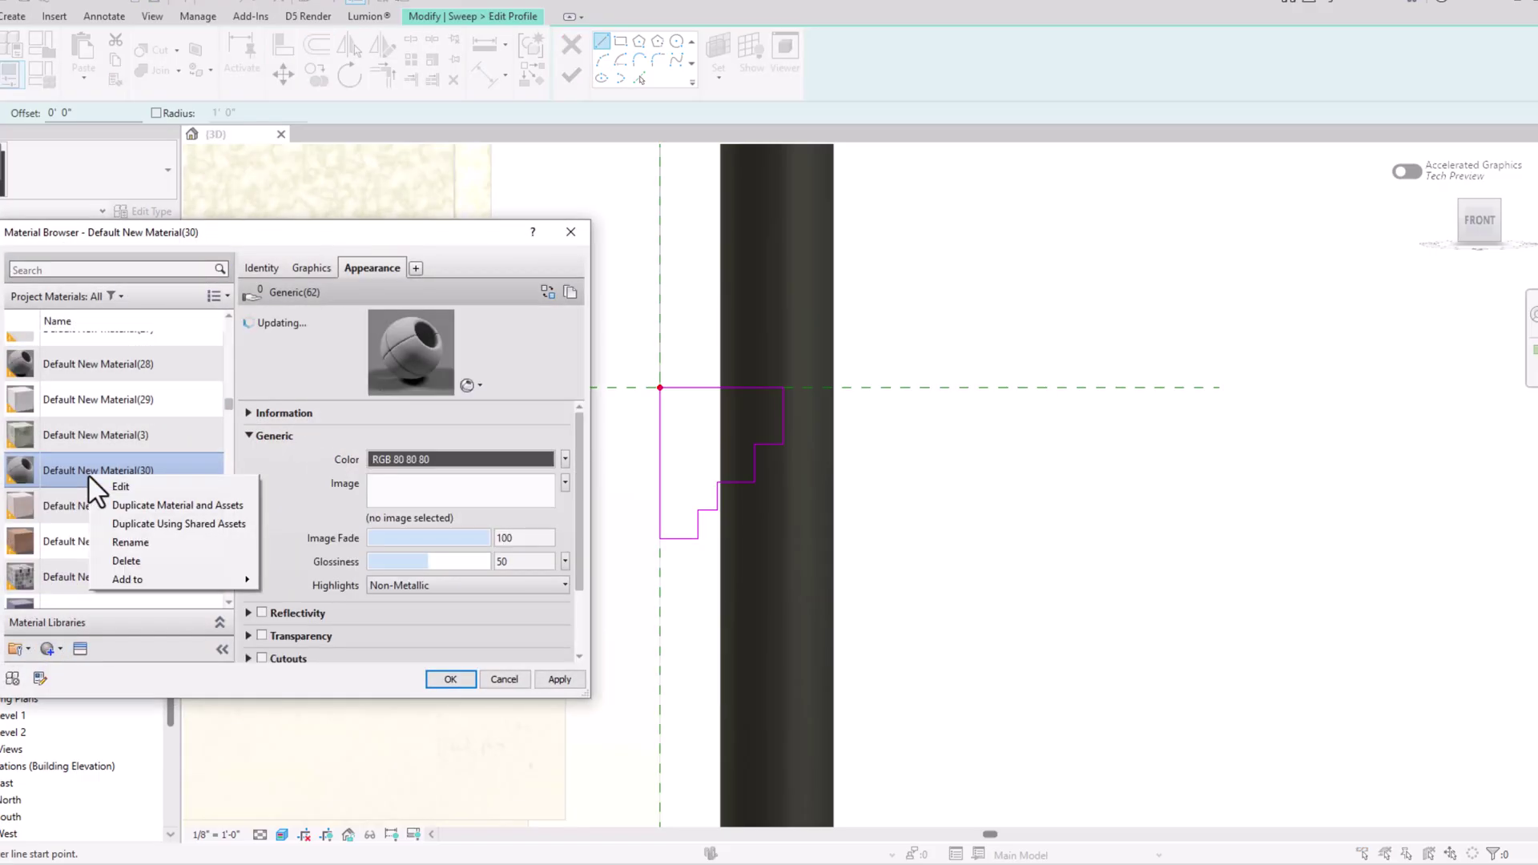
left_click(118, 538)
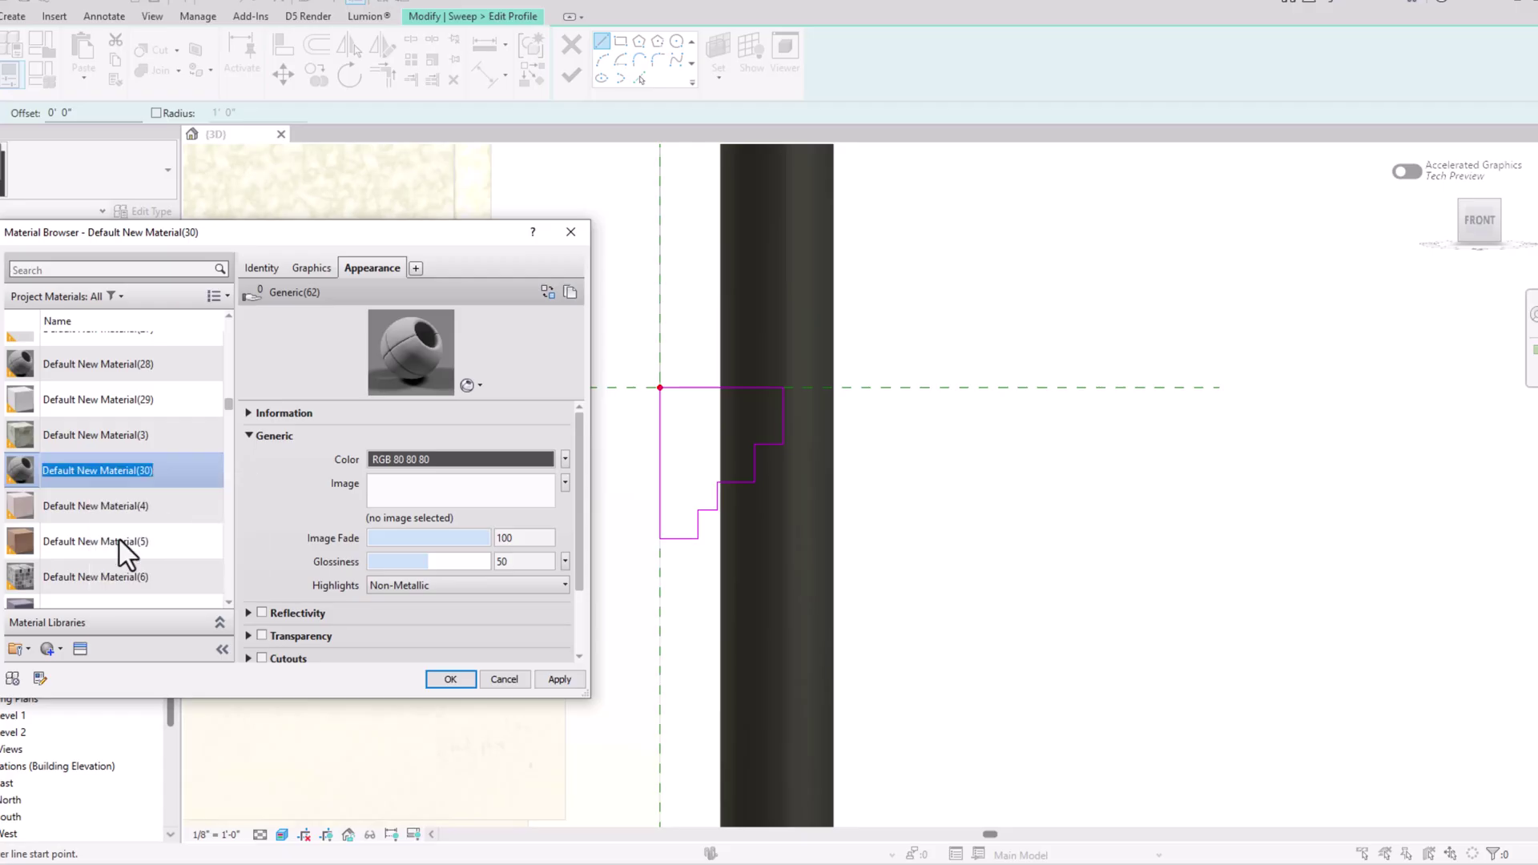
type("mould")
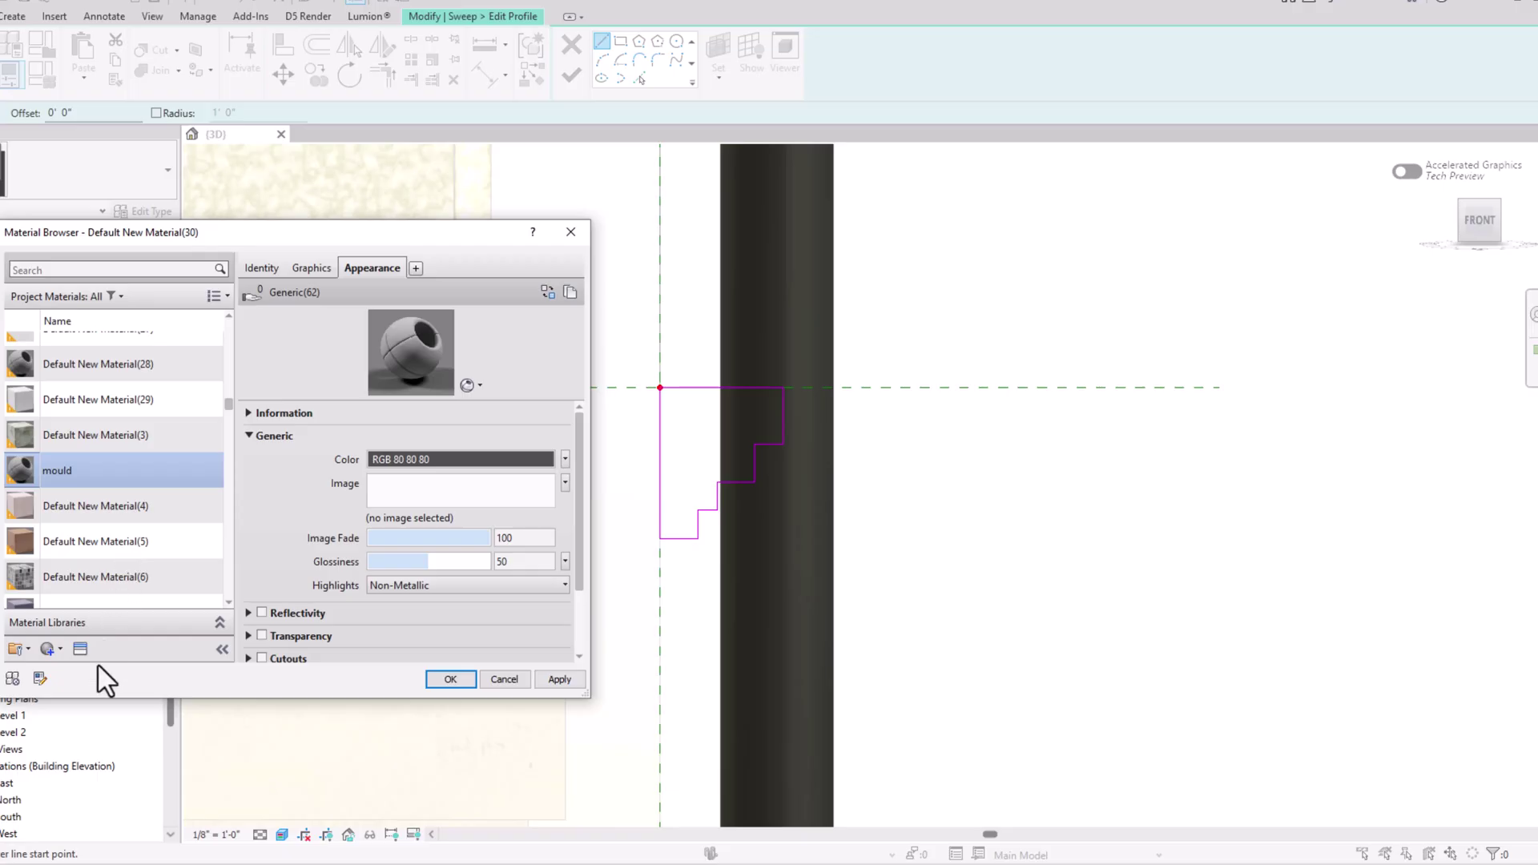
Step: Give 'mould' the glossy white wall paint appearance and apply it to the sweep
left_click(80, 649)
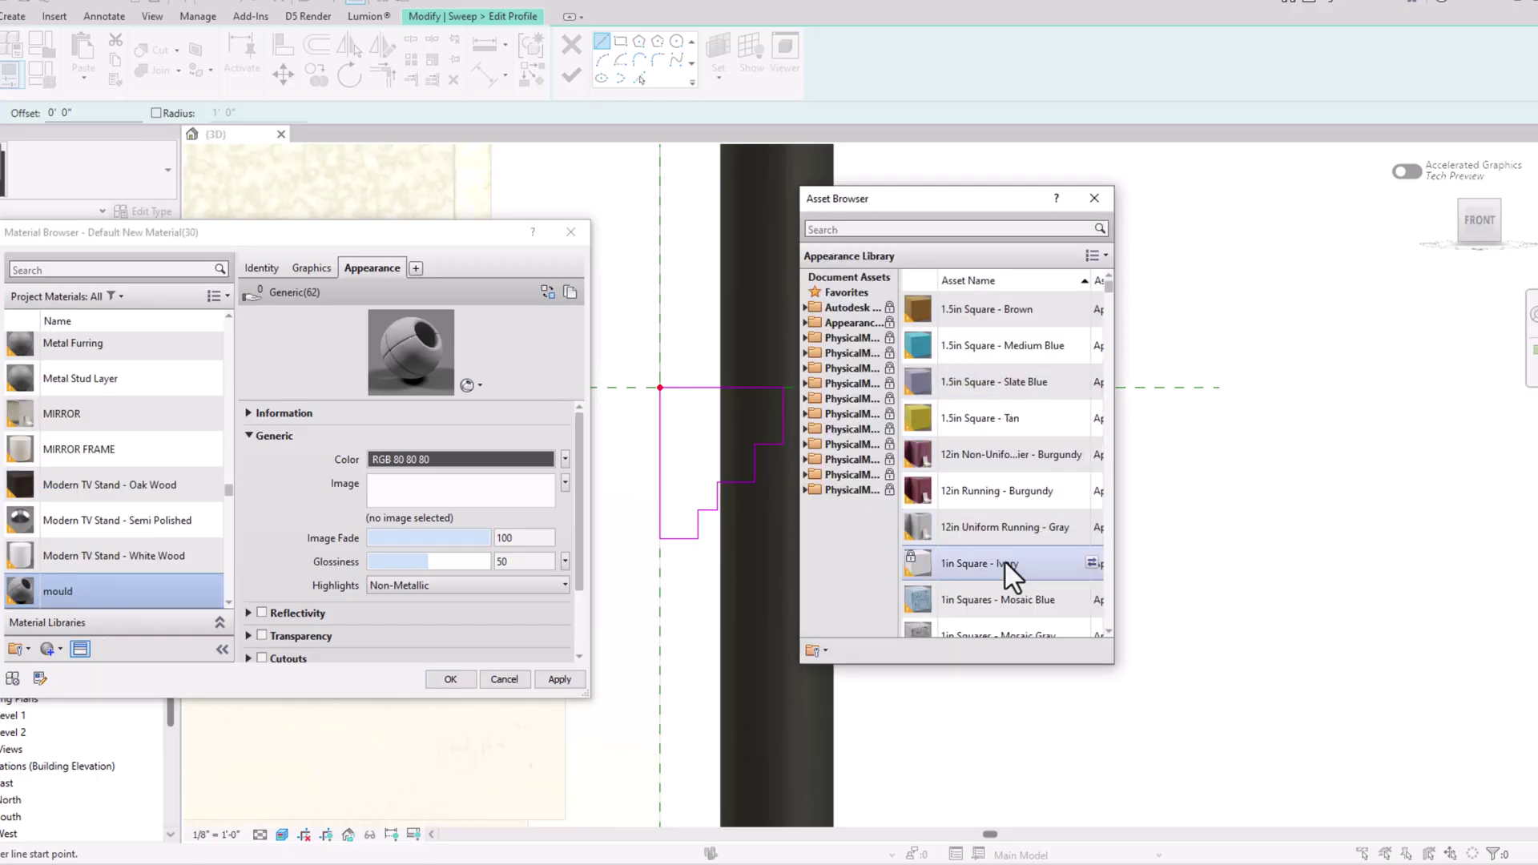
left_click(930, 228)
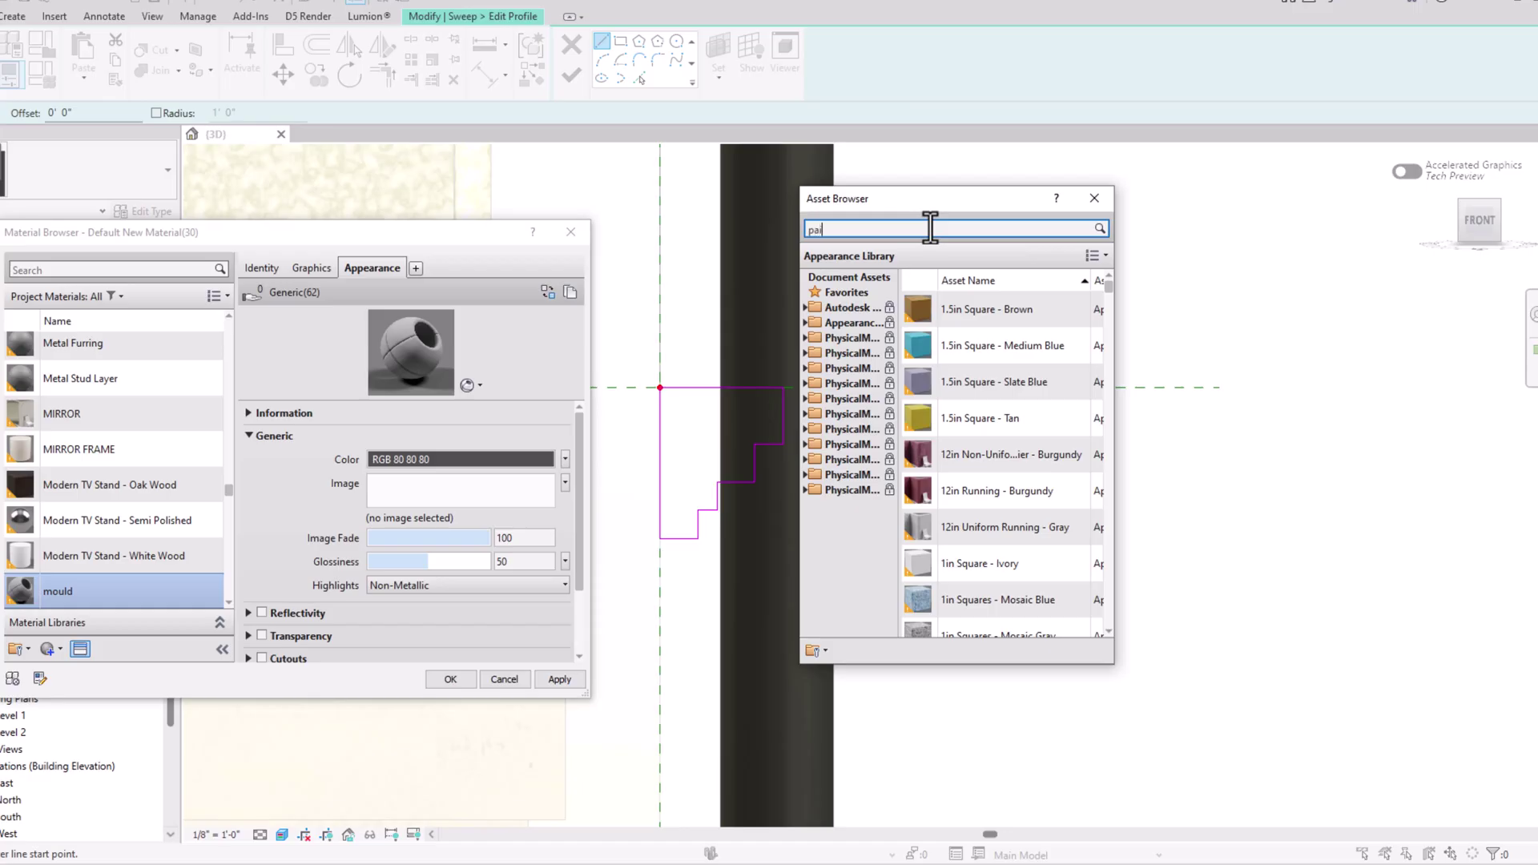
type("paint")
key("Return")
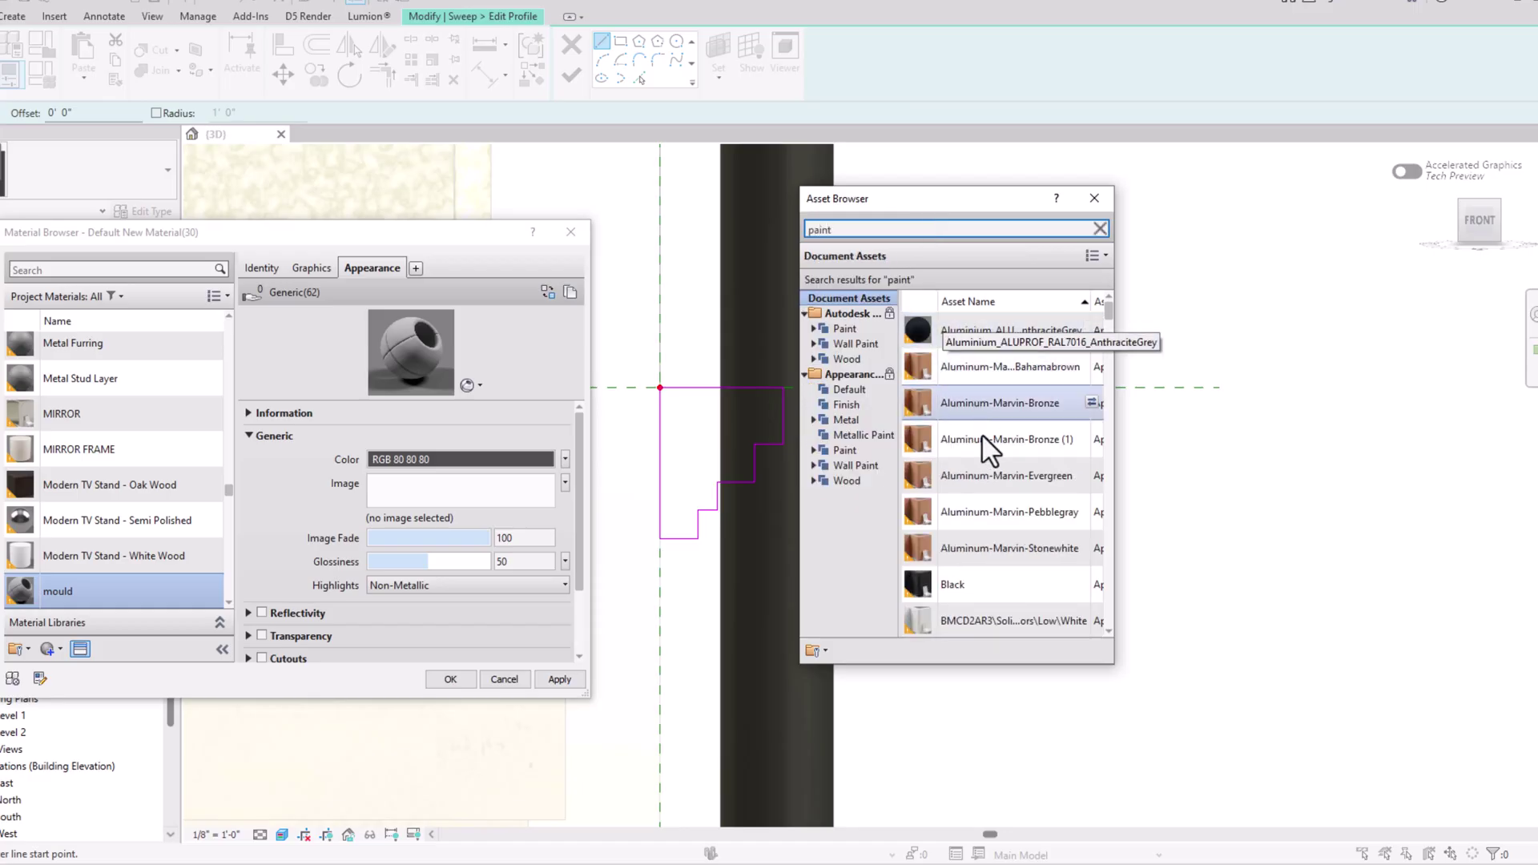
double_click(953, 621)
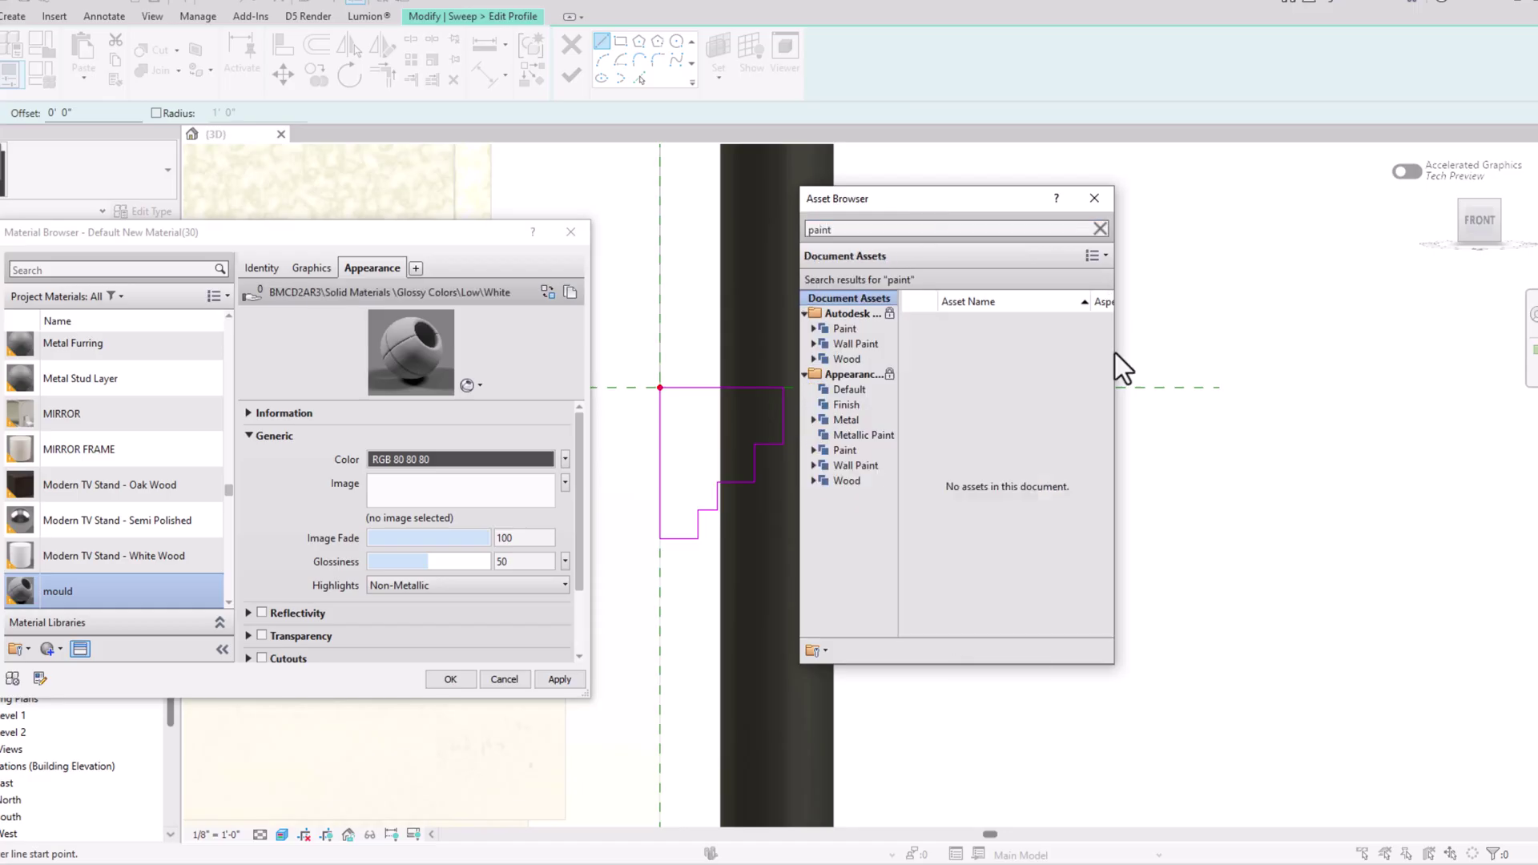
left_click(1094, 199)
left_click(565, 679)
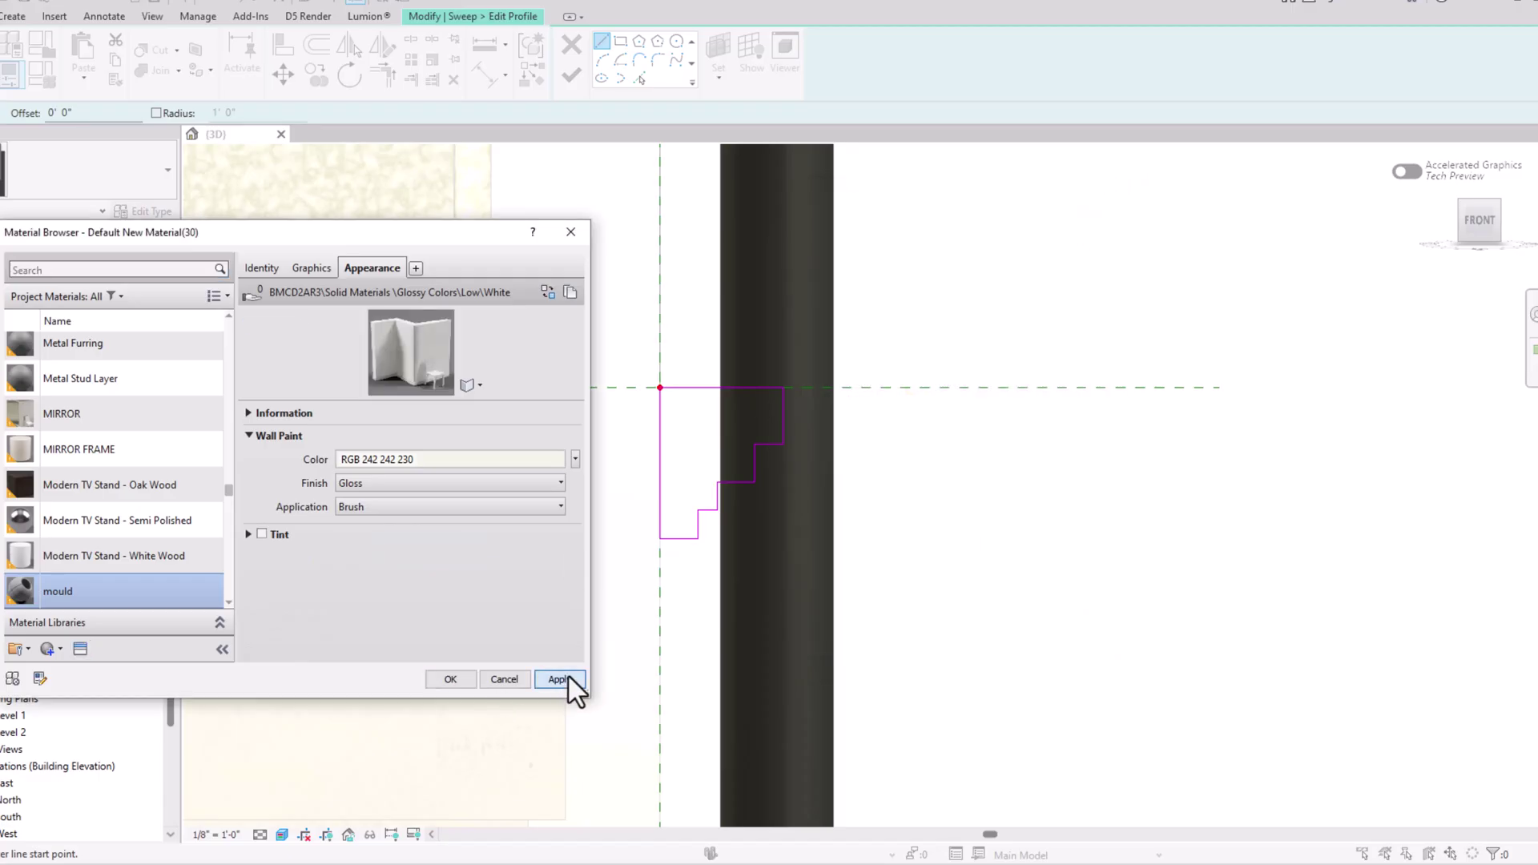
left_click(450, 680)
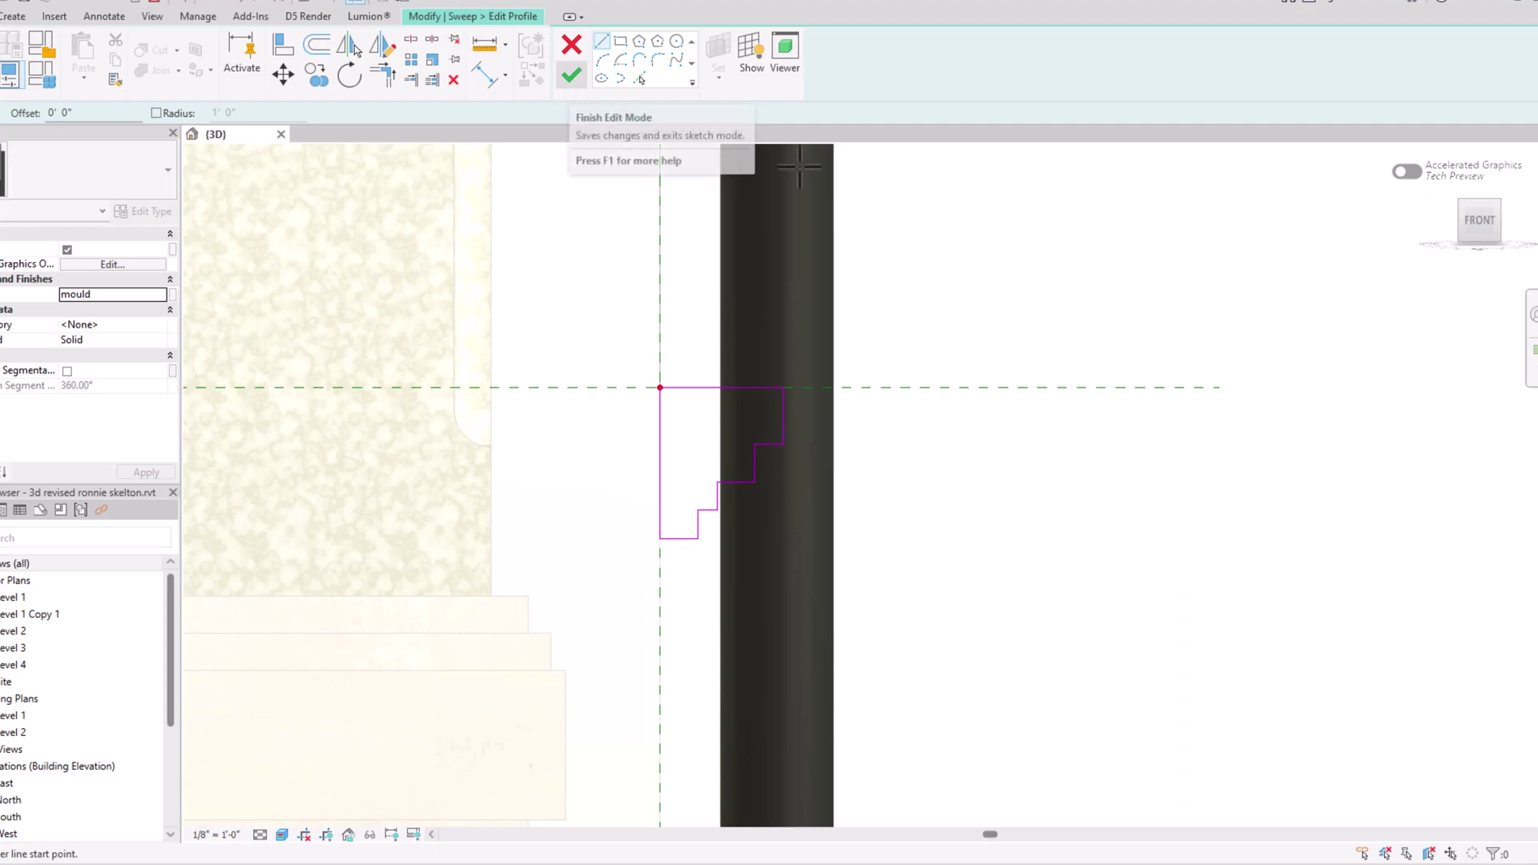
Step: Finish the moulding profile sketch and then the sweep, viewed from a front-right angle
left_click(1476, 221)
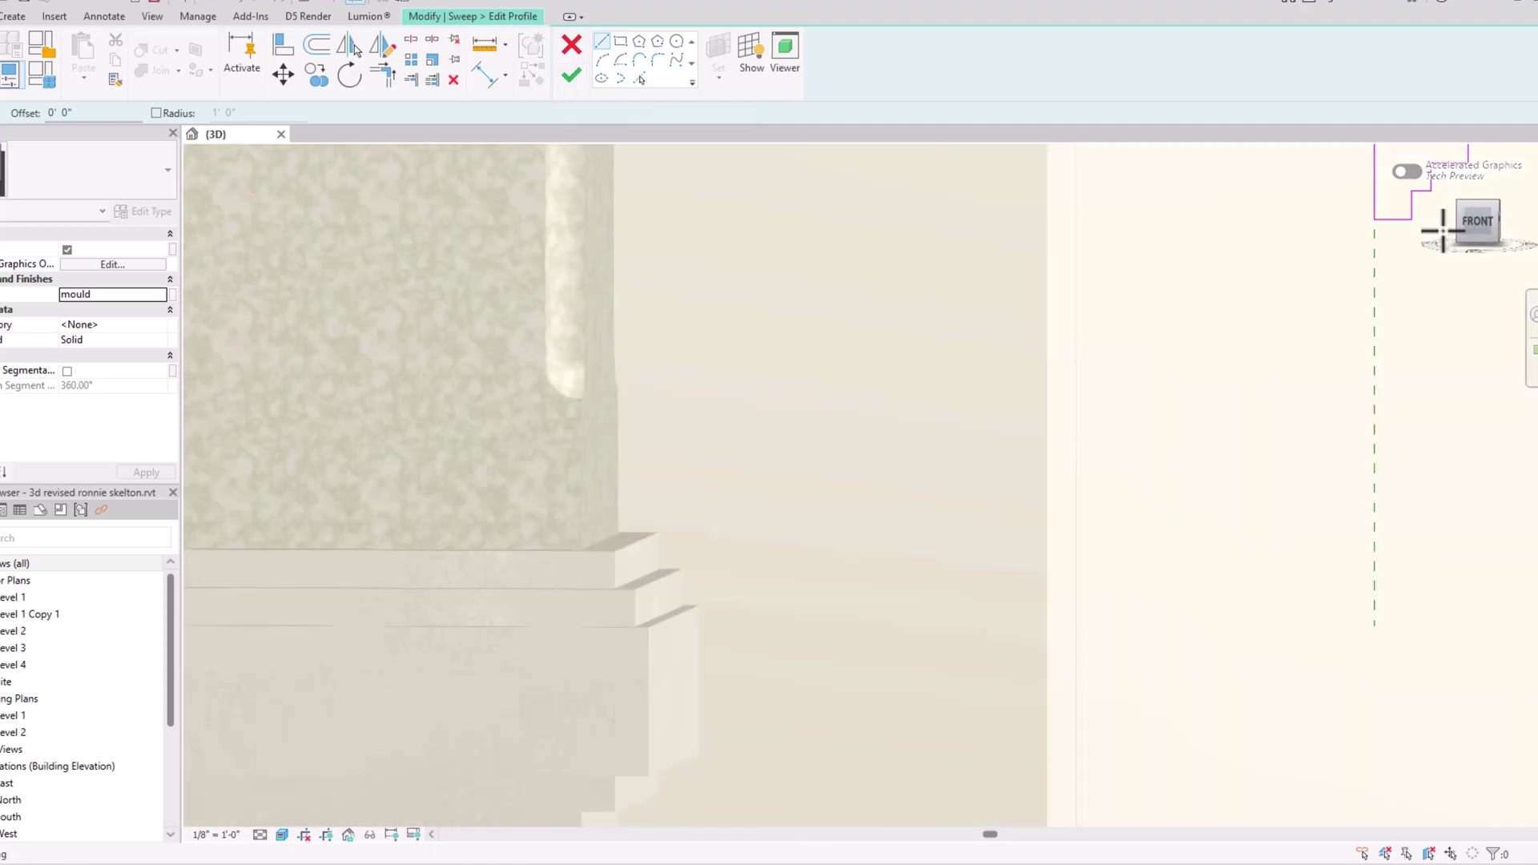
scroll(569, 483, "down", 6)
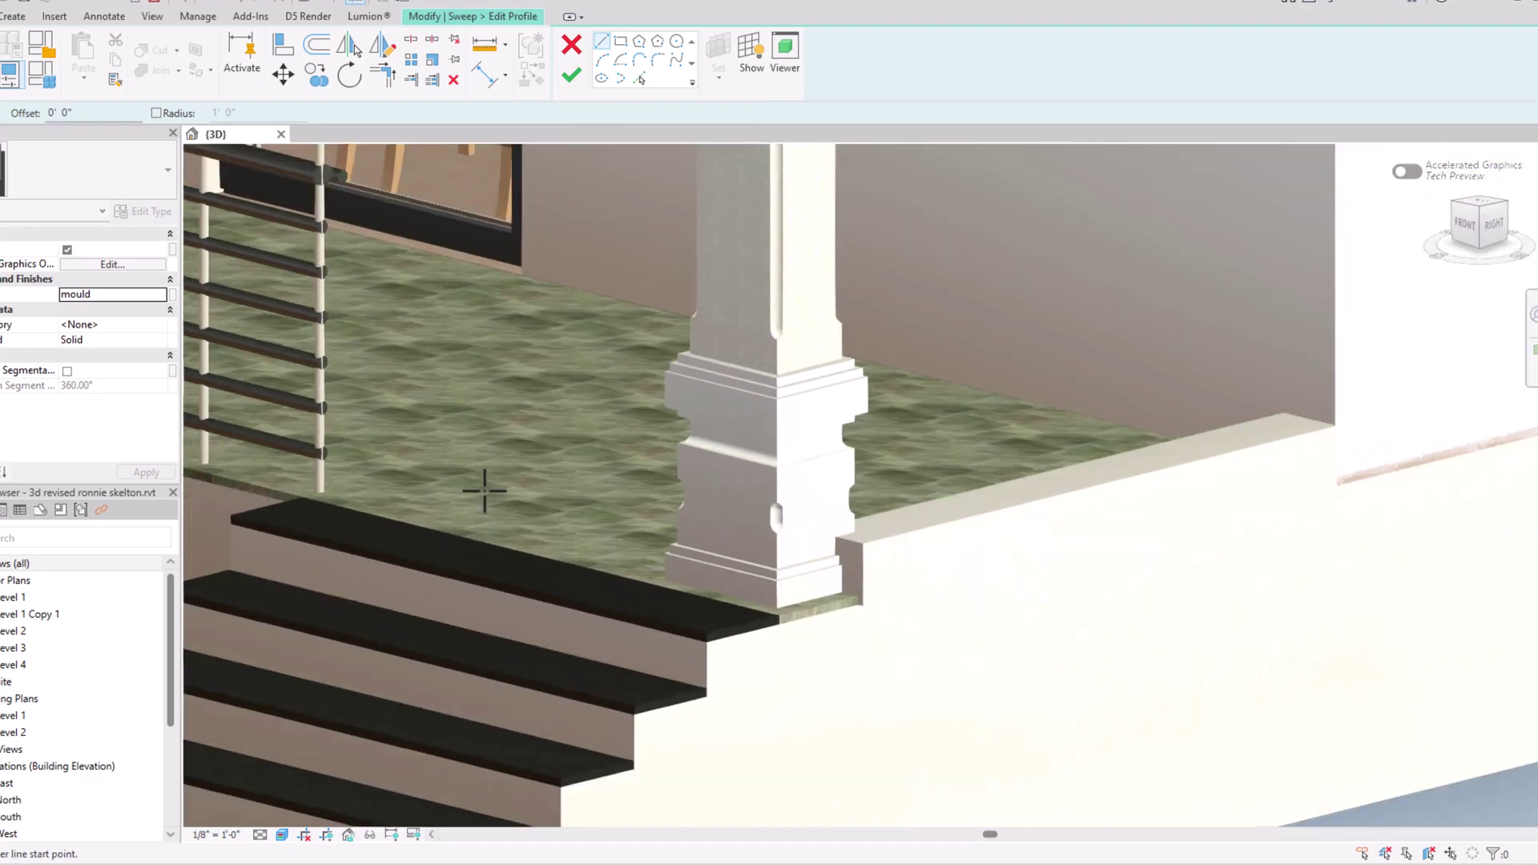
scroll(1038, 289, "up", 2)
scroll(985, 329, "up", 3)
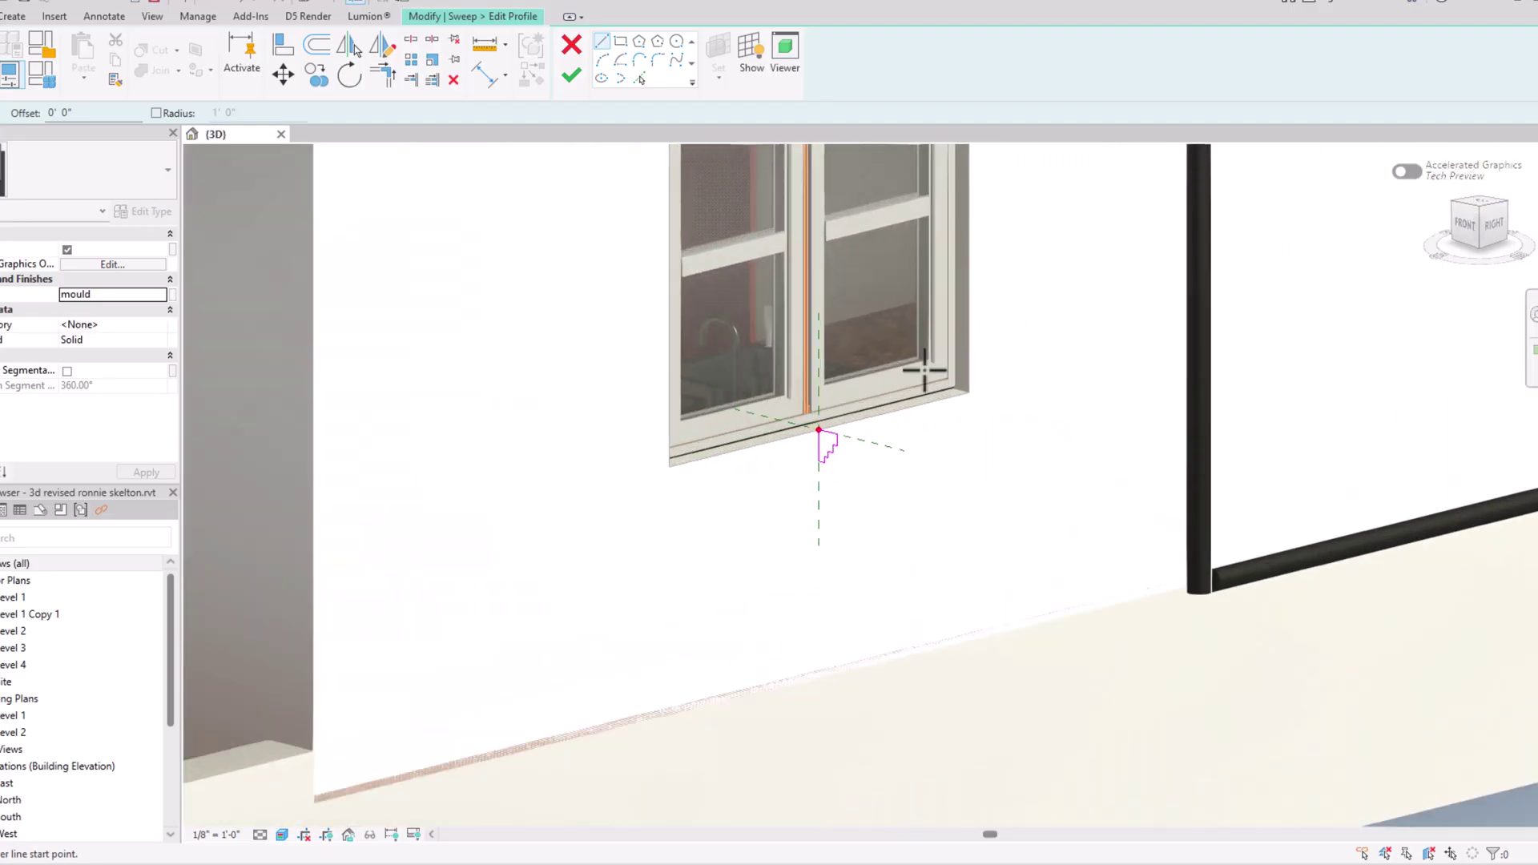
scroll(803, 494, "up", 2)
scroll(875, 344, "up", 2)
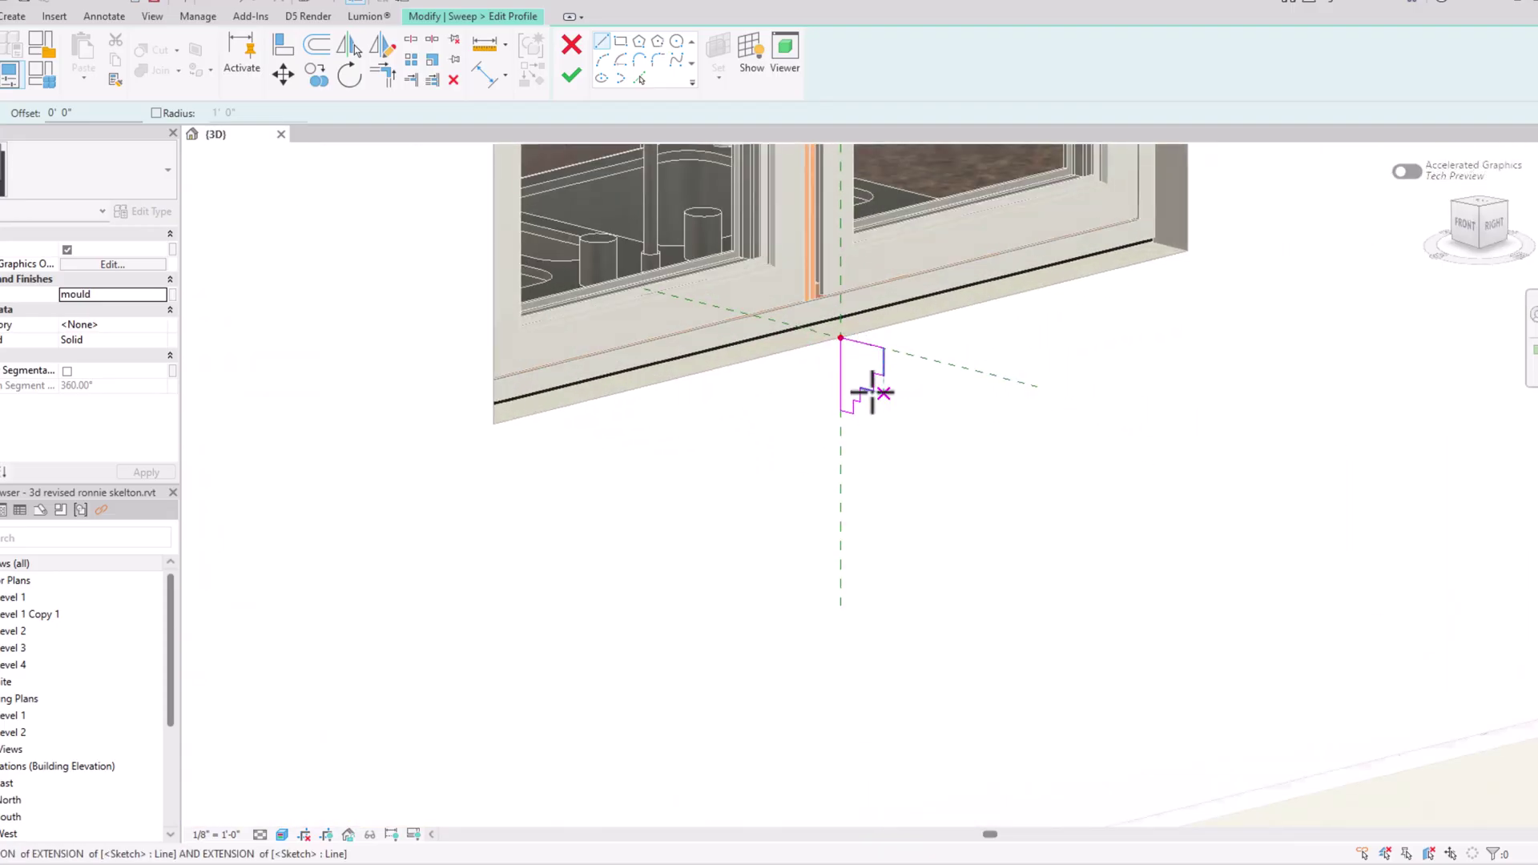
scroll(611, 497, "down", 3)
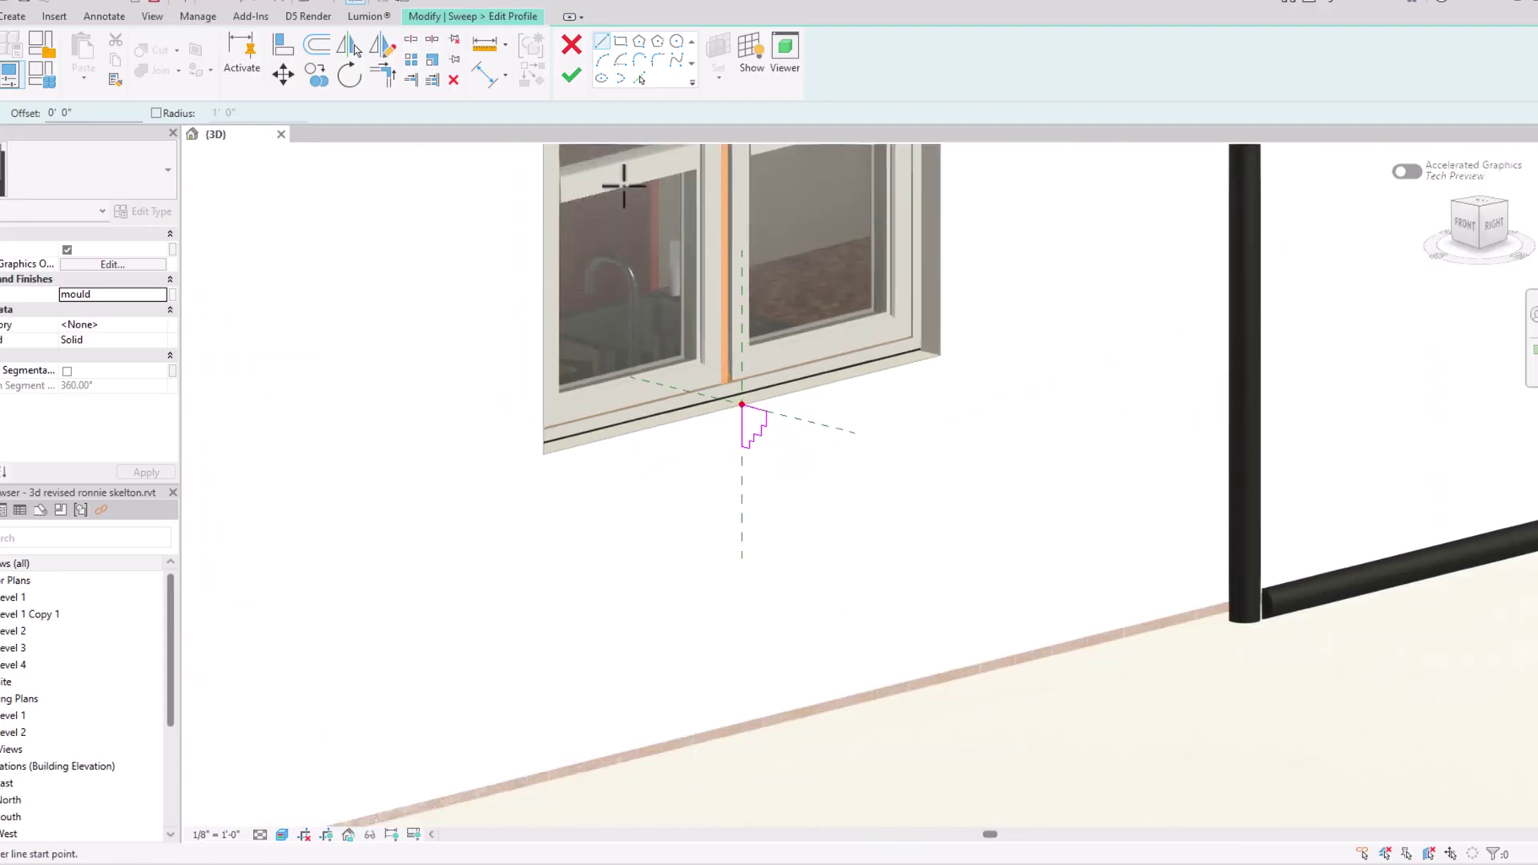
left_click(571, 78)
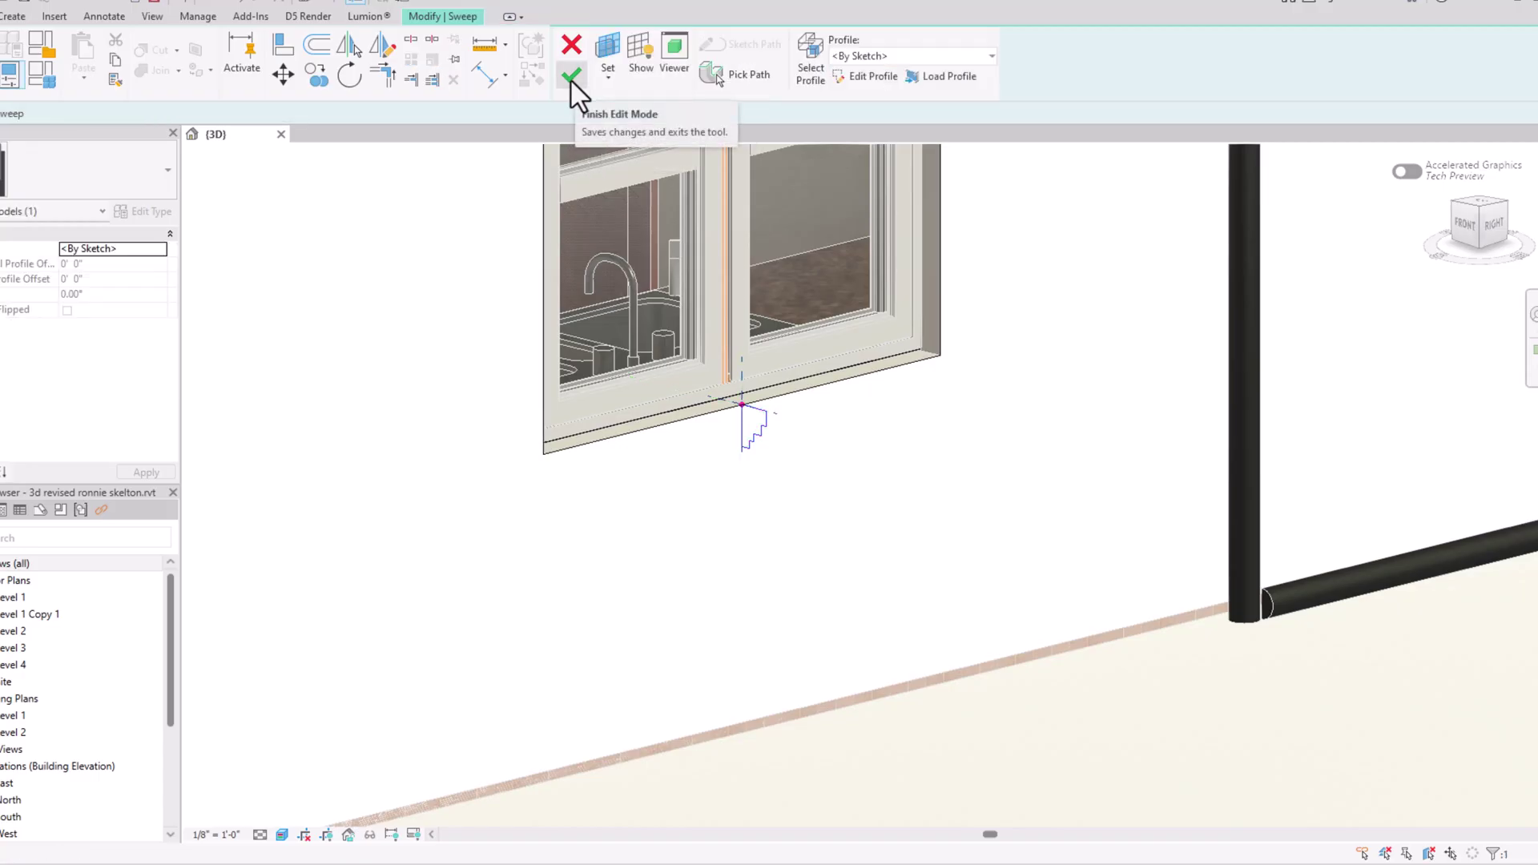
left_click(571, 79)
scroll(611, 628, "down", 4)
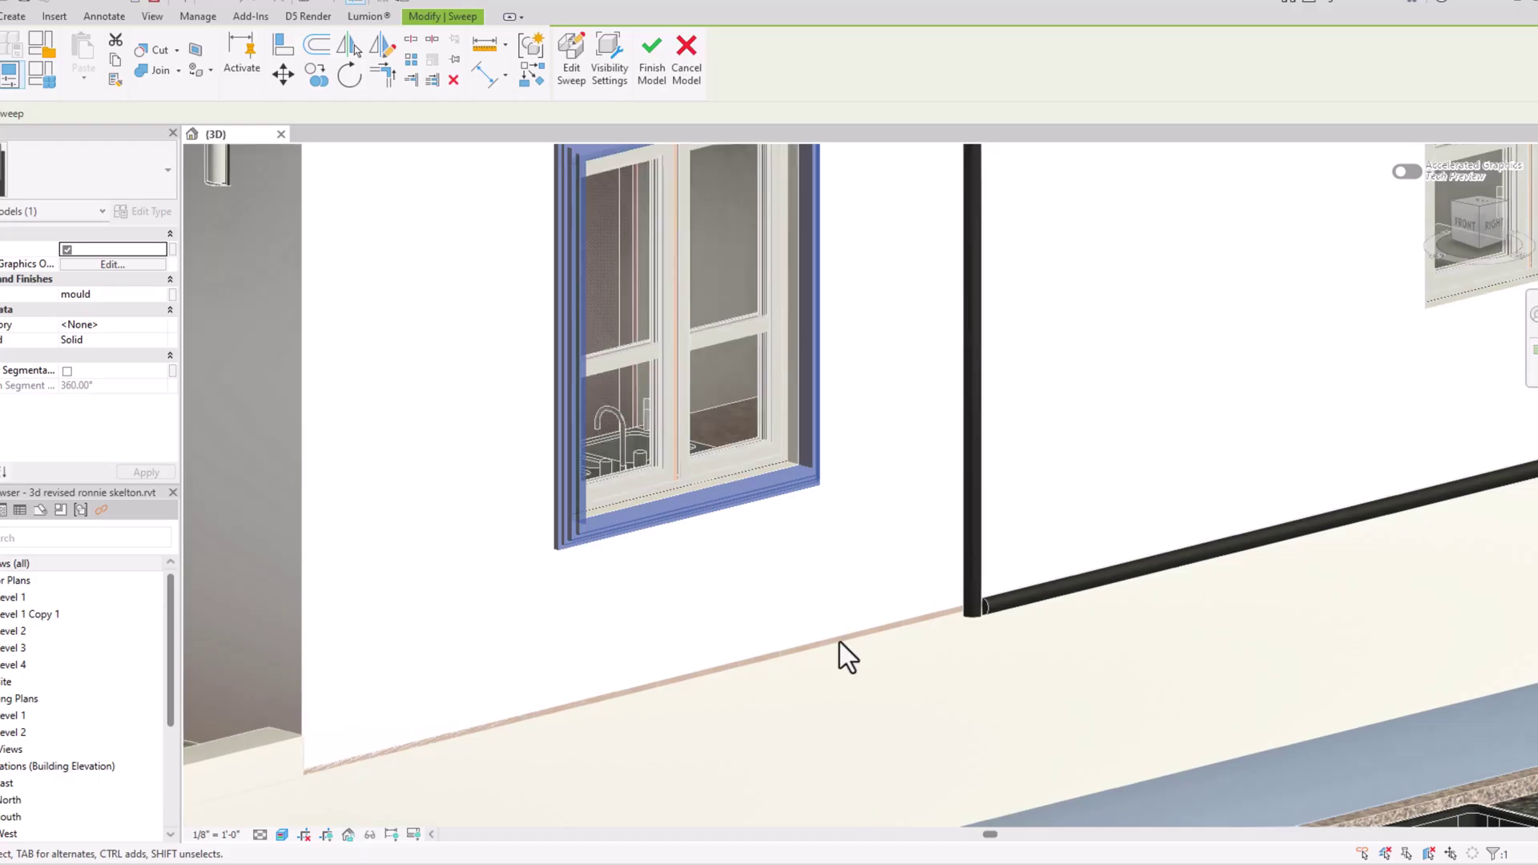
Step: Review the window moulding from a zoomed-out, orbited view and finish the in-place model
left_click(1122, 684)
scroll(1097, 679, "down", 2)
scroll(805, 655, "down", 3)
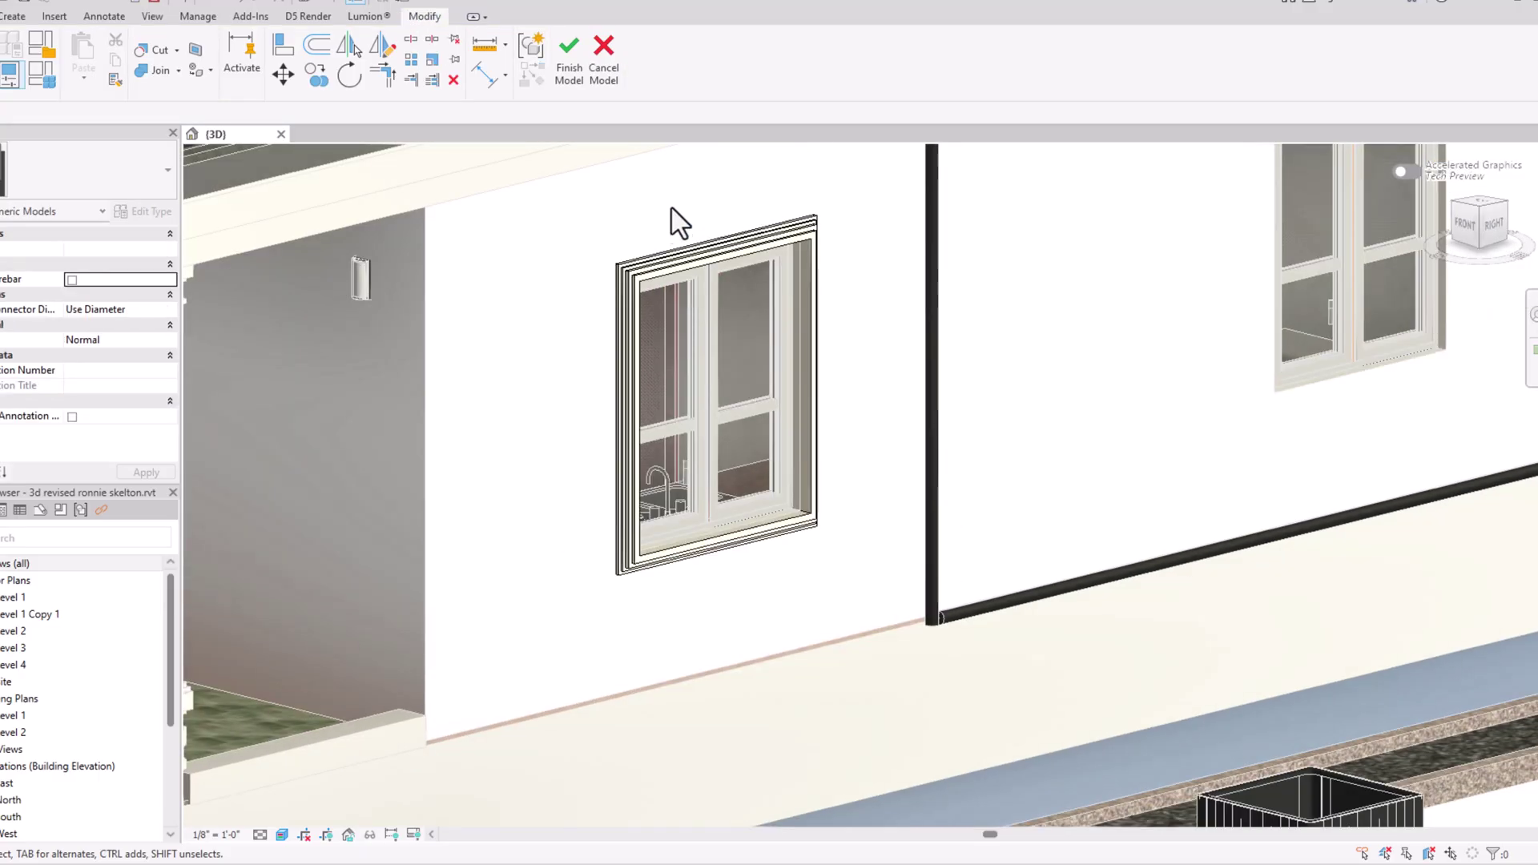
scroll(868, 251, "down", 1)
scroll(868, 251, "up", 2)
scroll(508, 320, "down", 1)
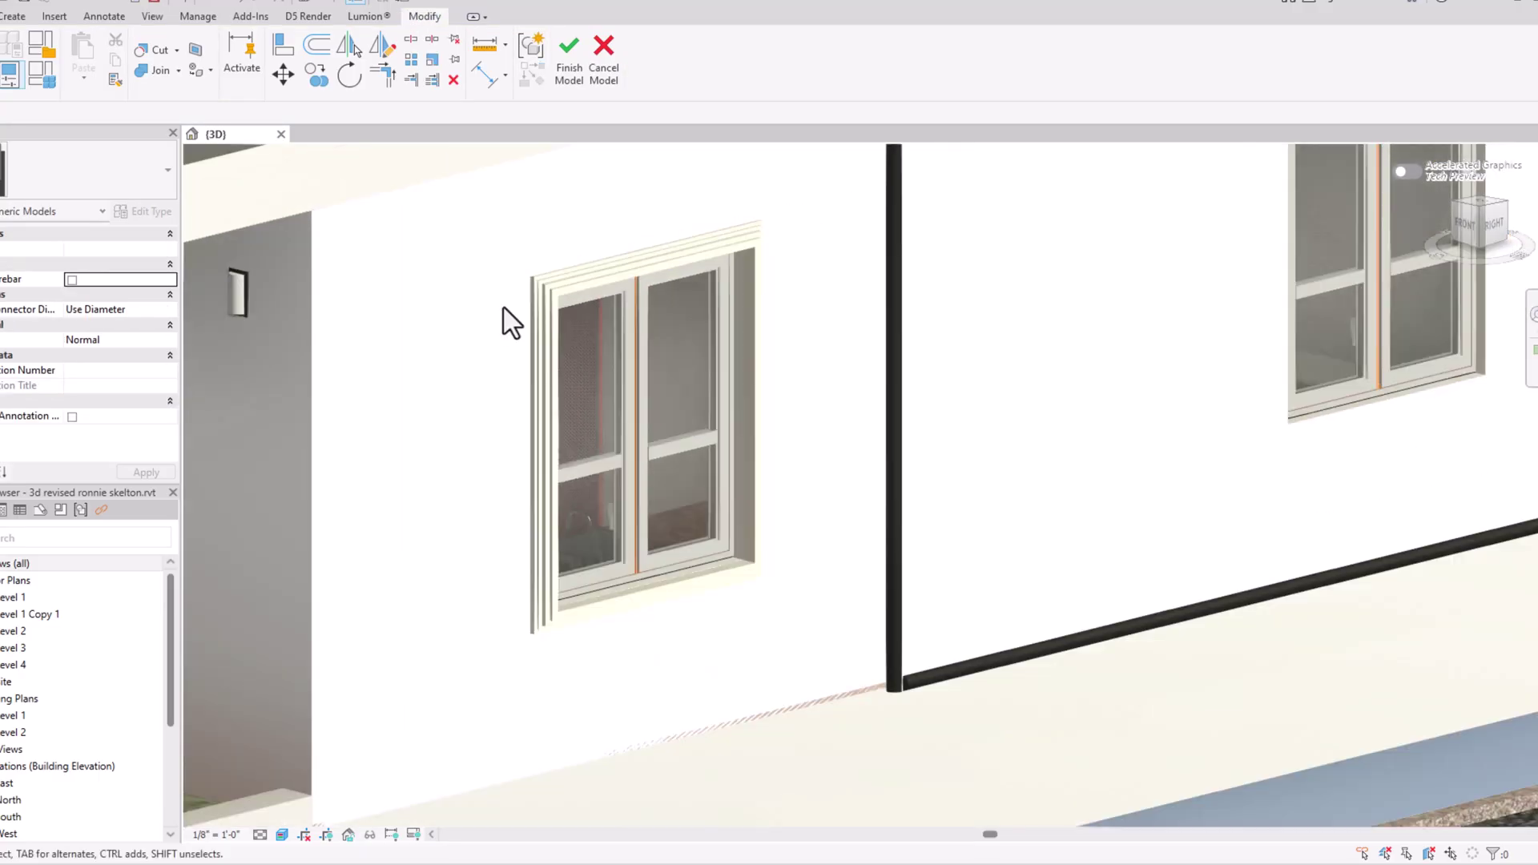
left_click_drag(1491, 223, 1434, 228)
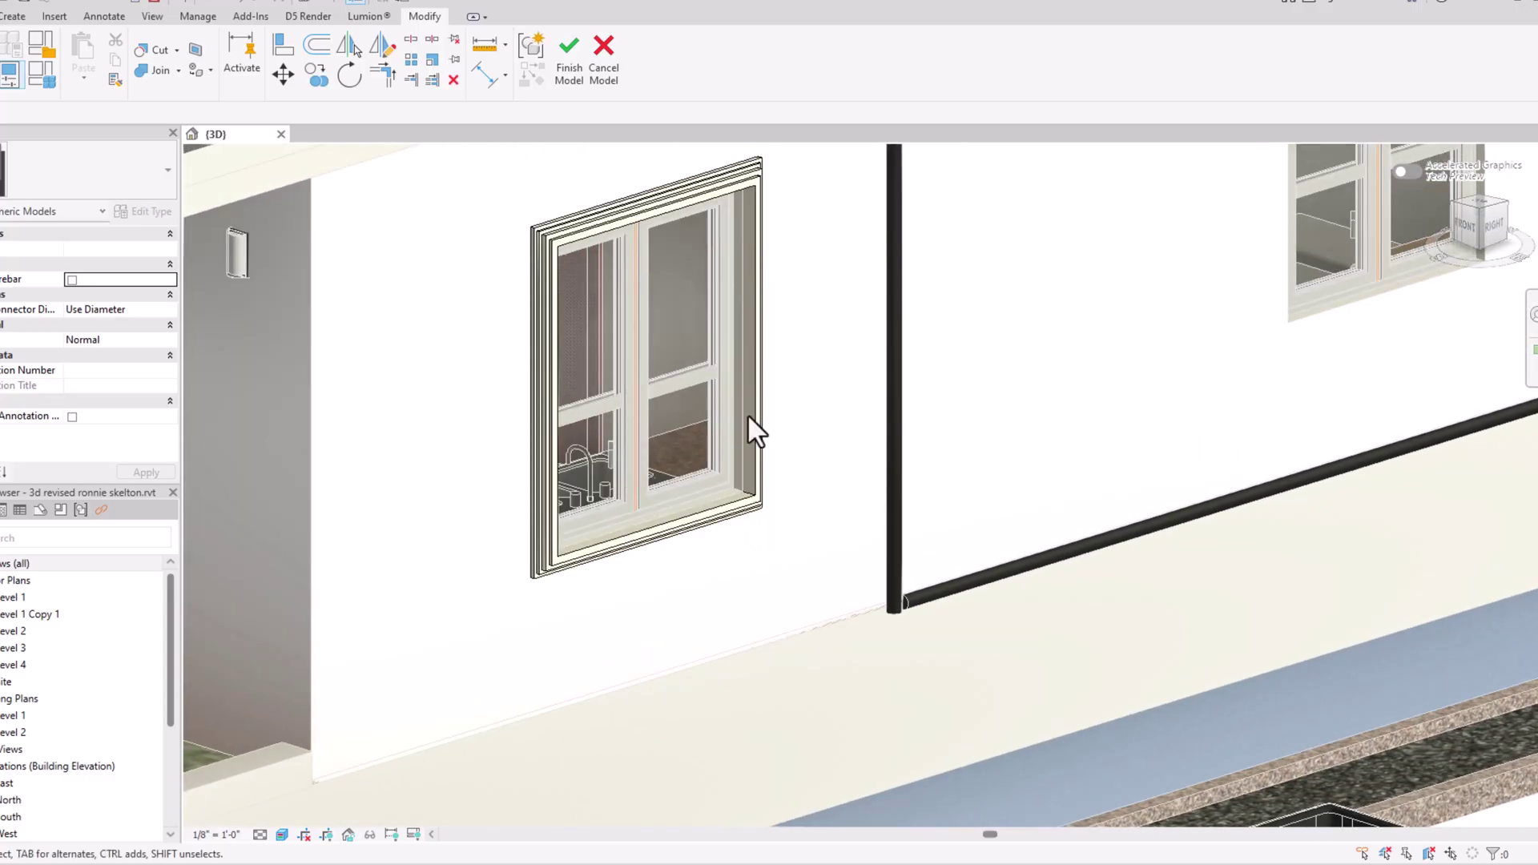
scroll(853, 377, "down", 2)
left_click(625, 508)
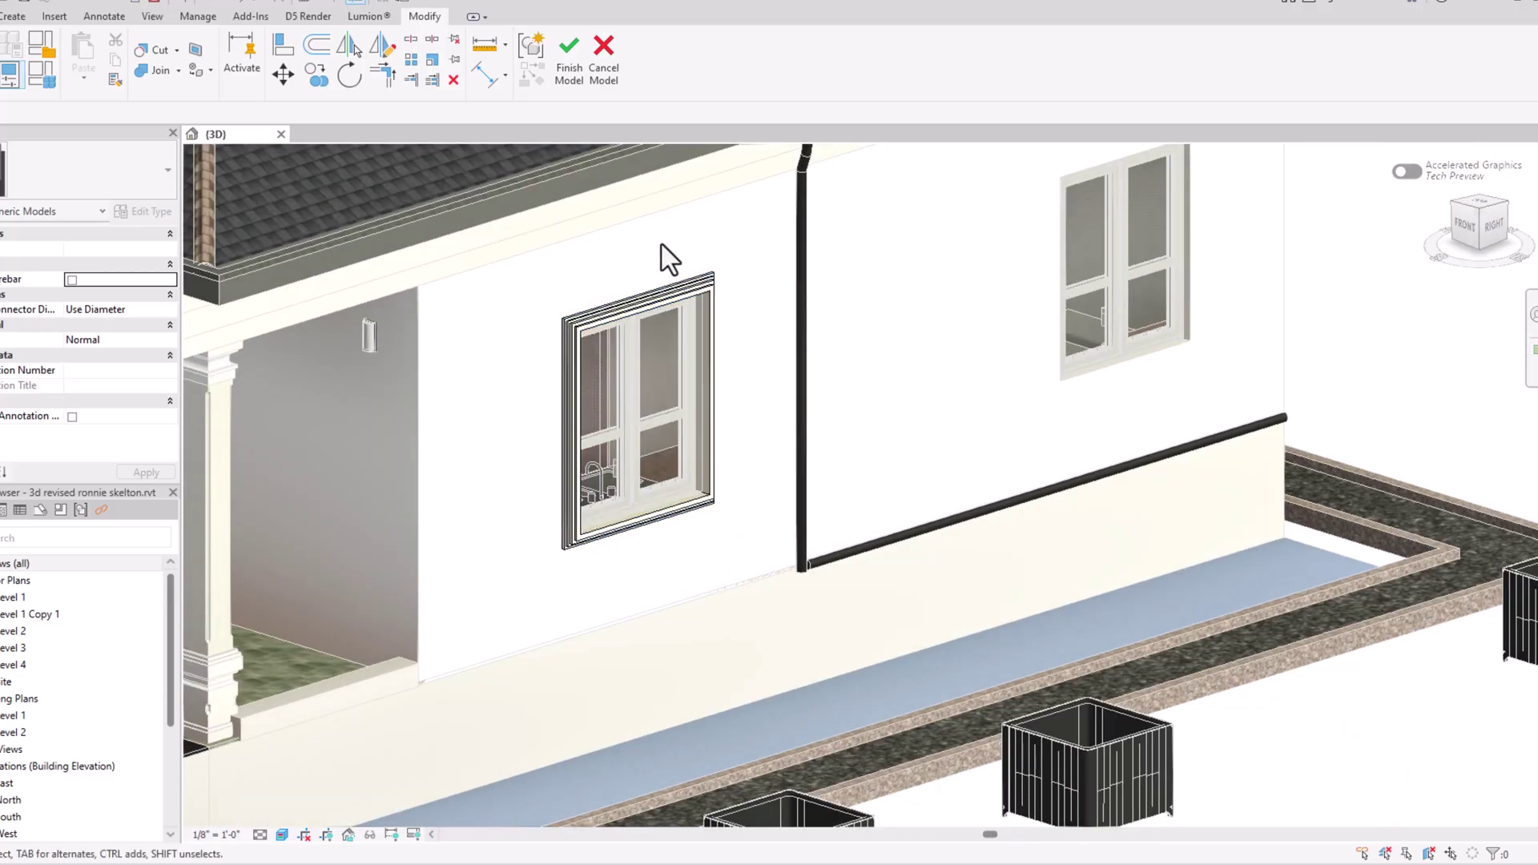
scroll(1111, 460, "down", 2)
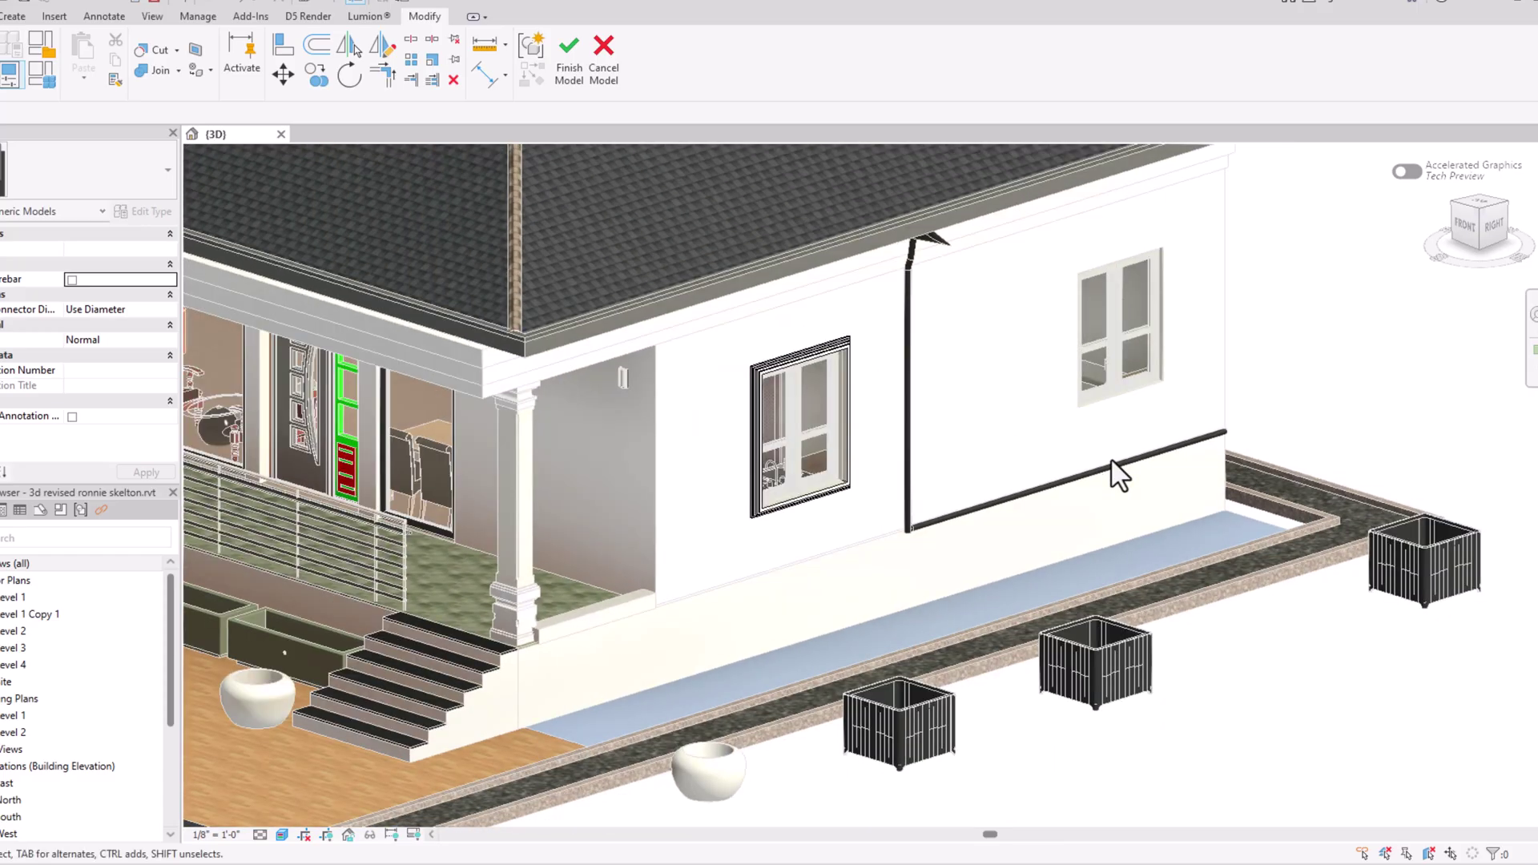
scroll(565, 622, "up", 5)
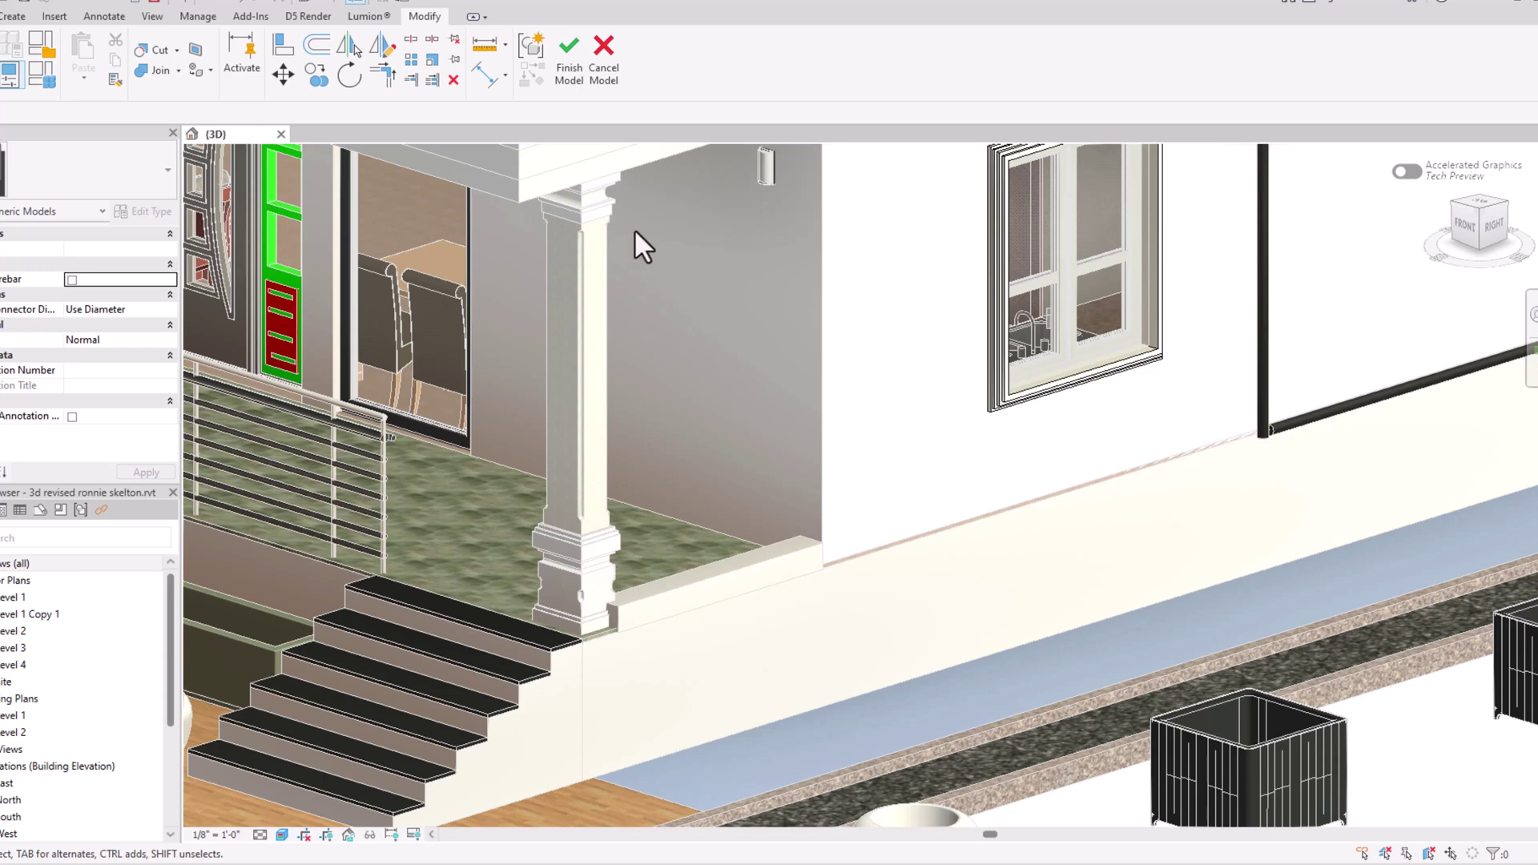
left_click(565, 75)
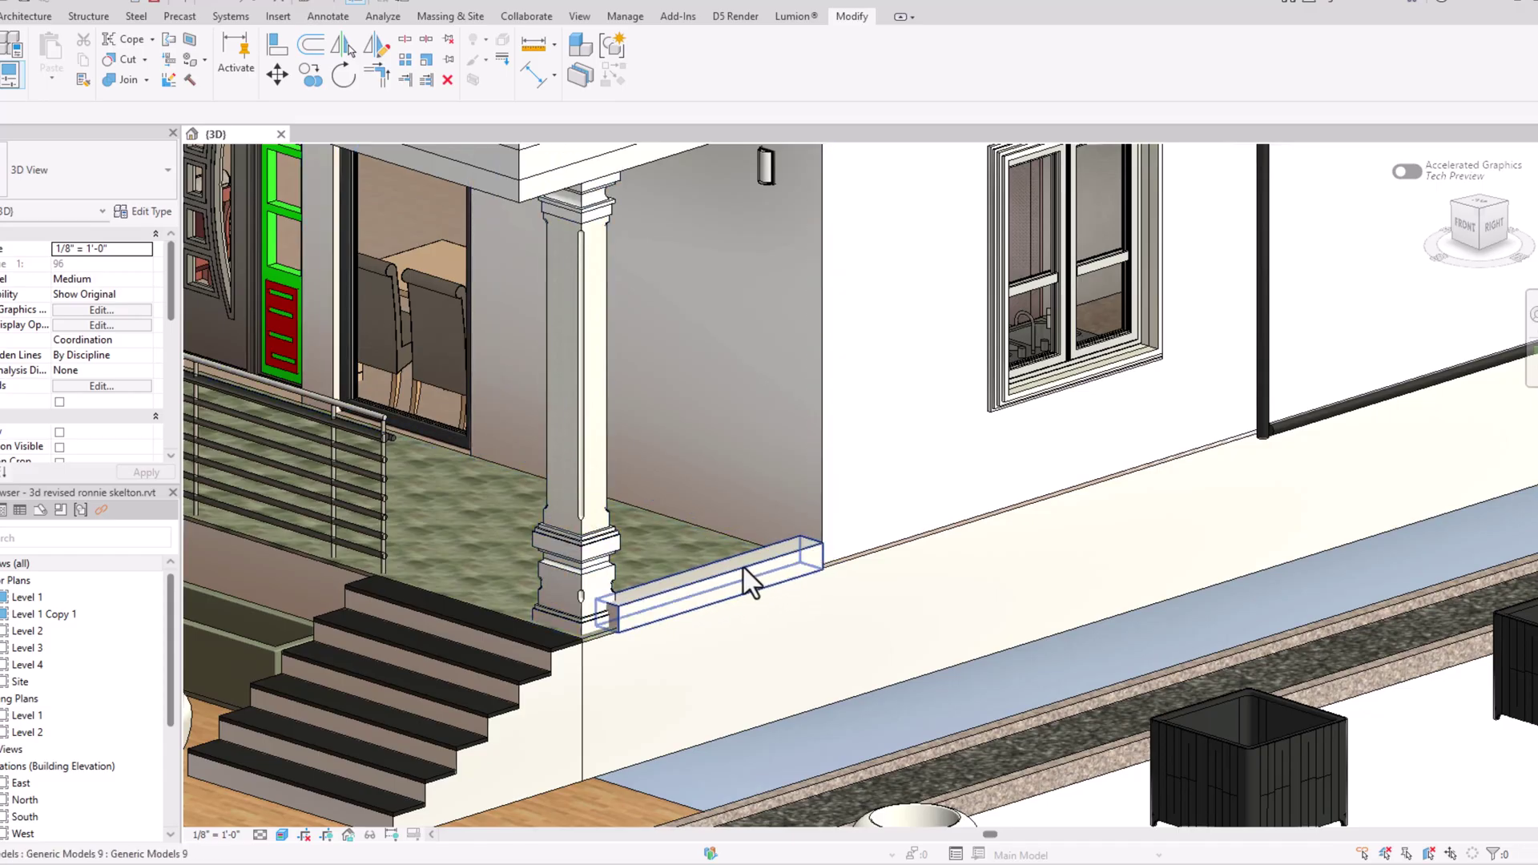
Step: Reopen the window mould in place and start editing its sweep
left_click(993, 376)
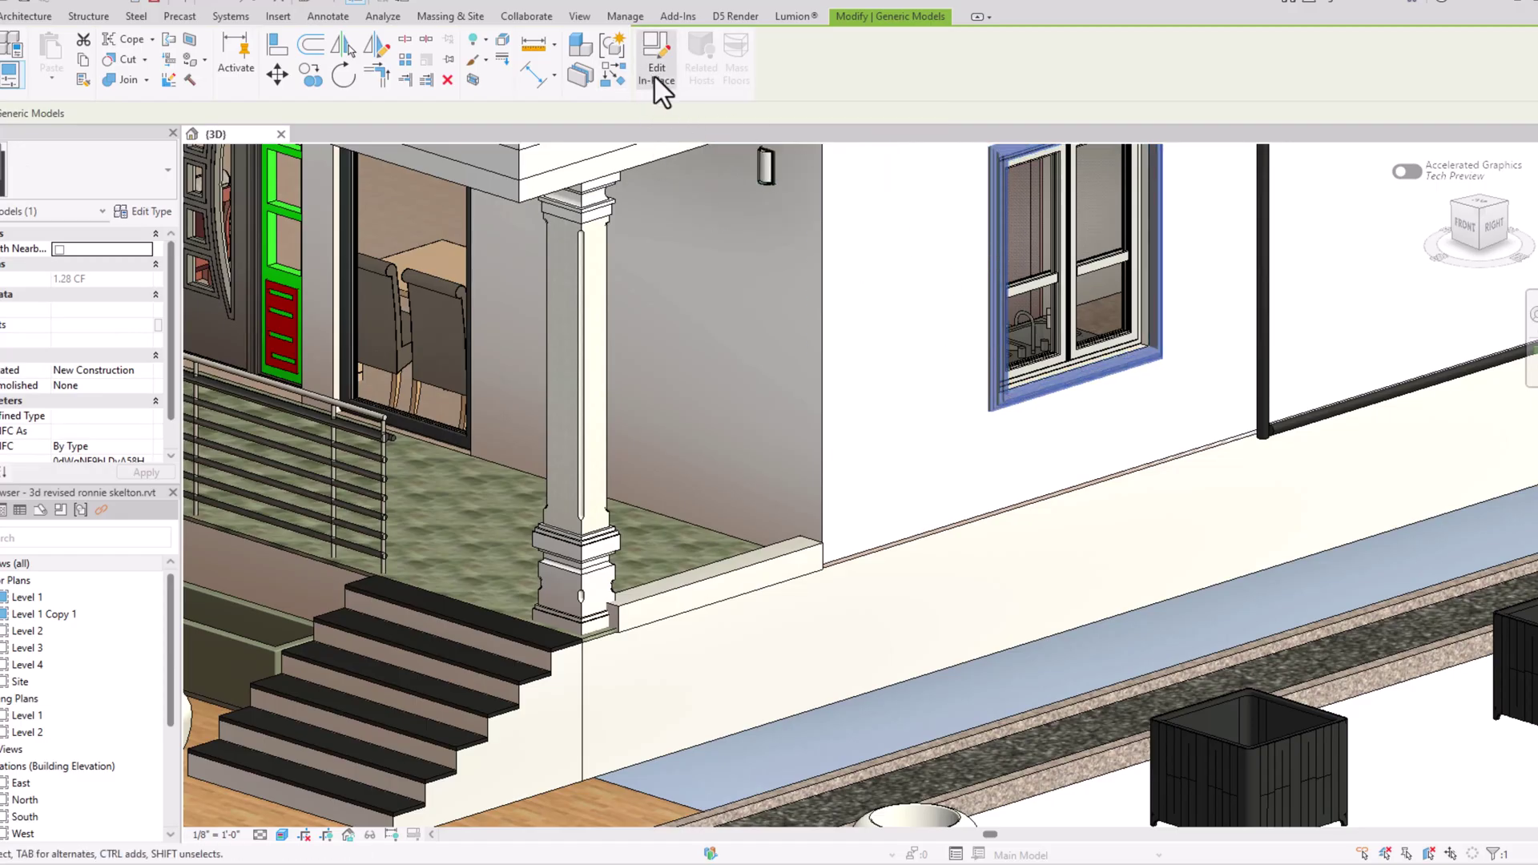
left_click(655, 79)
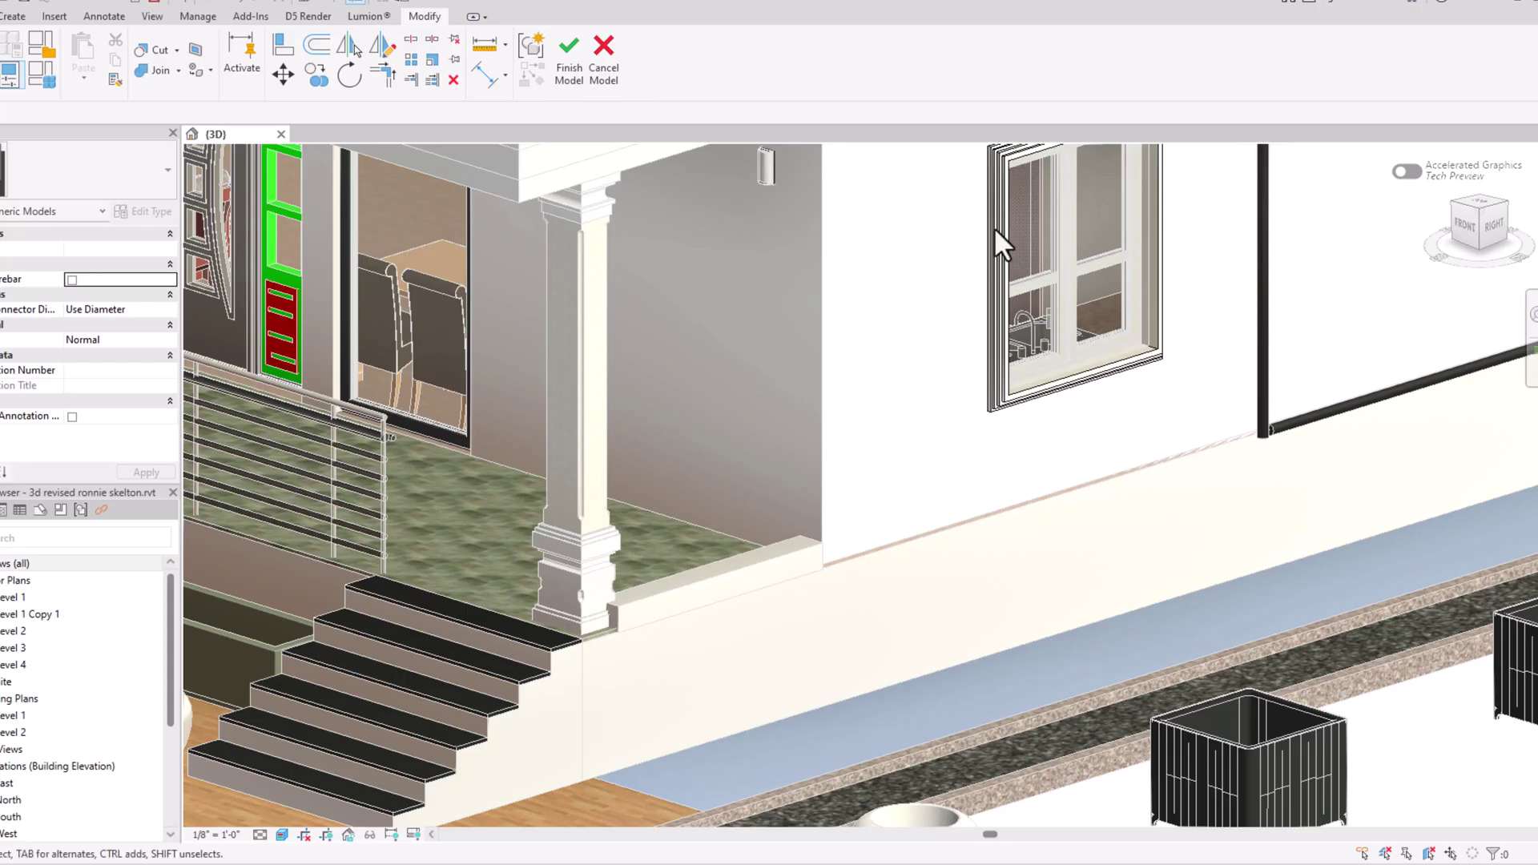
left_click(1003, 253)
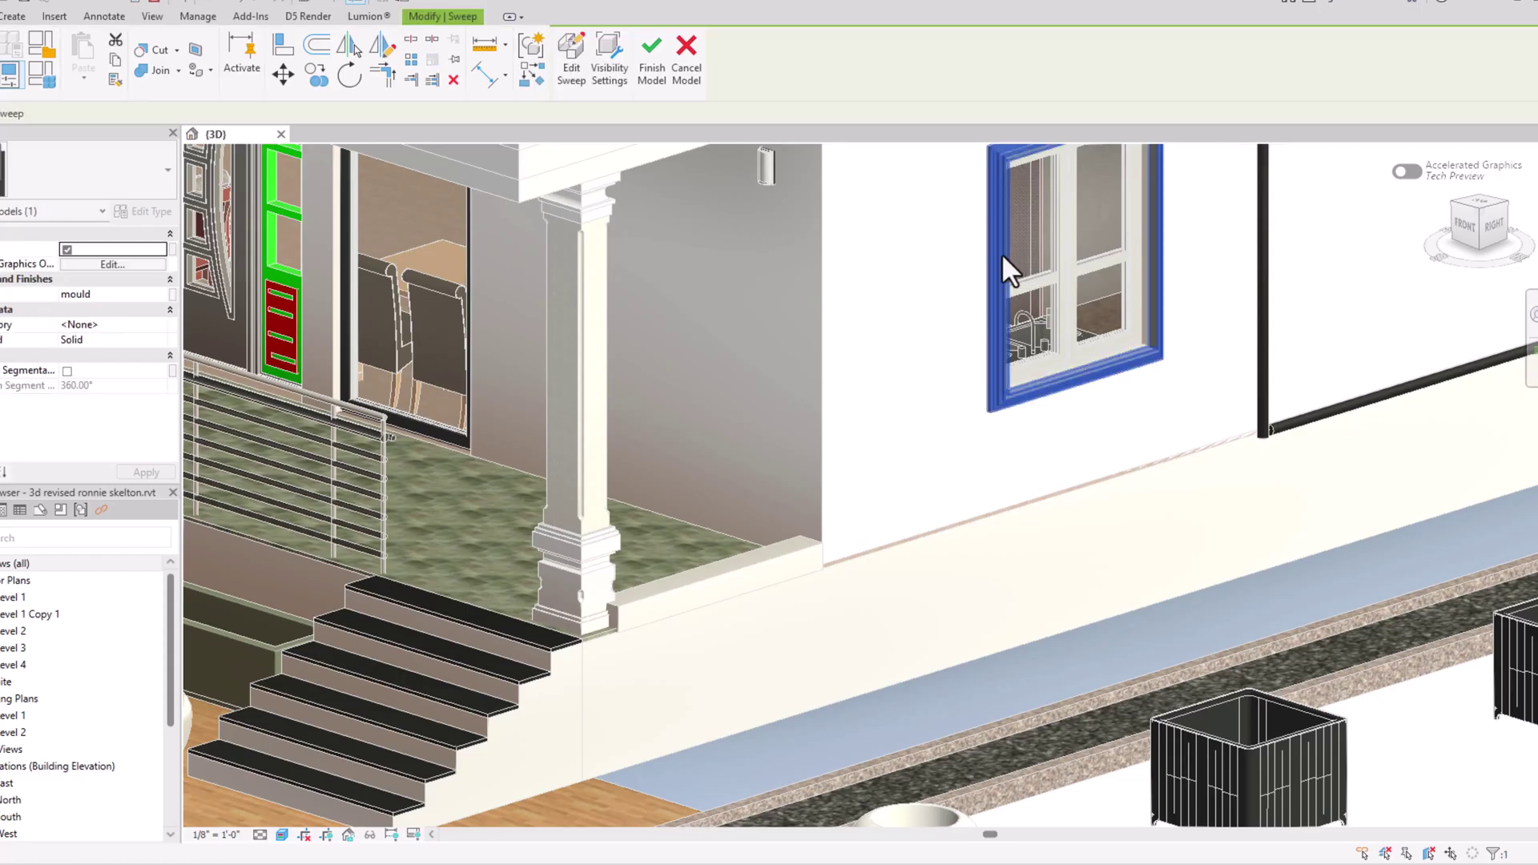
left_click(574, 75)
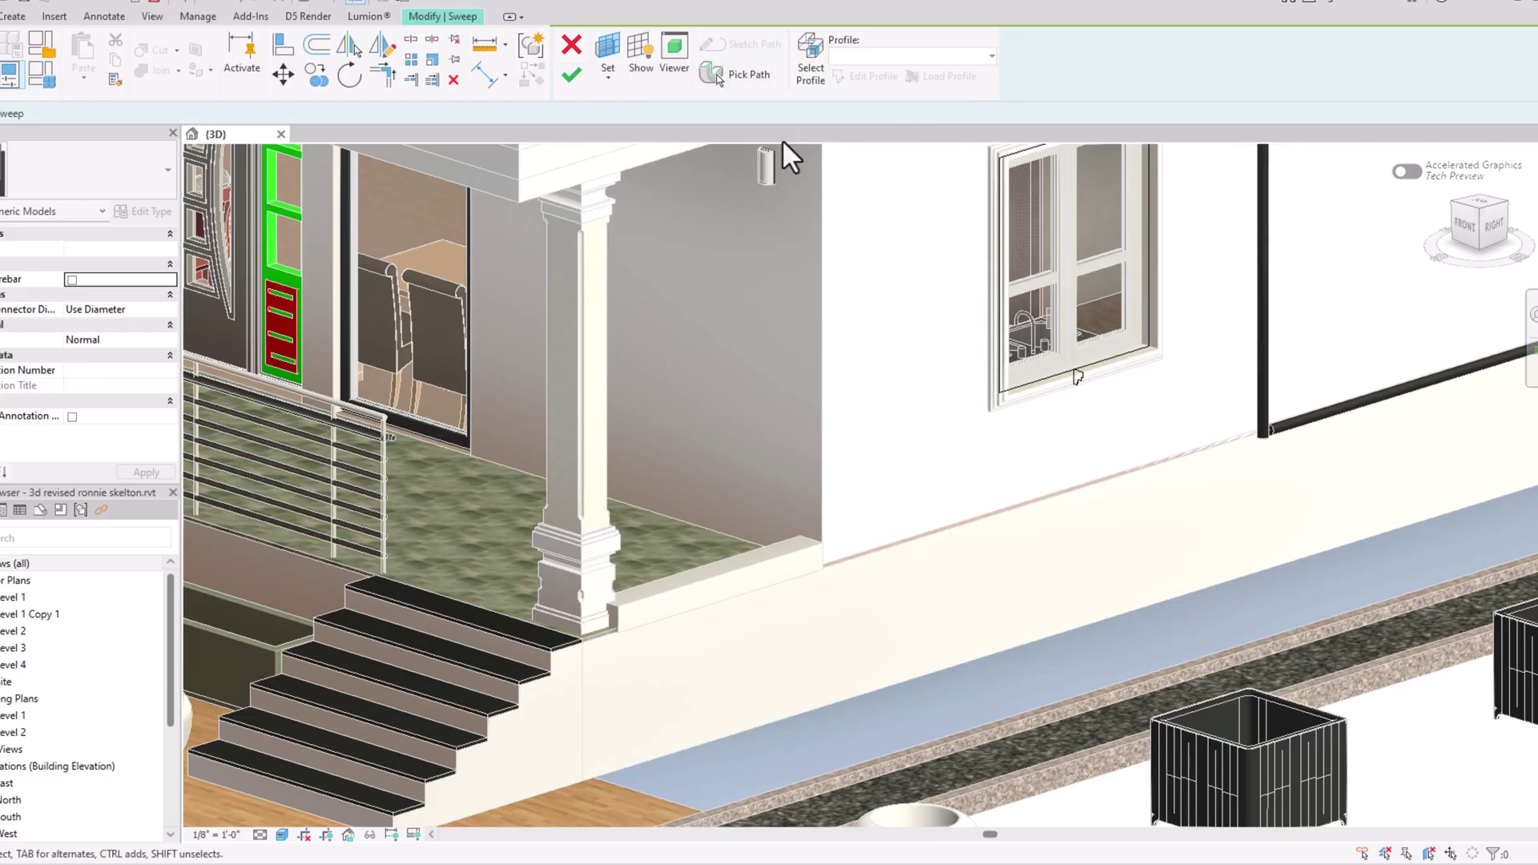
Step: Re-pick the window's left, top and bottom edges as the sweep path, then finish the path and sweep
scroll(807, 215, "down", 5)
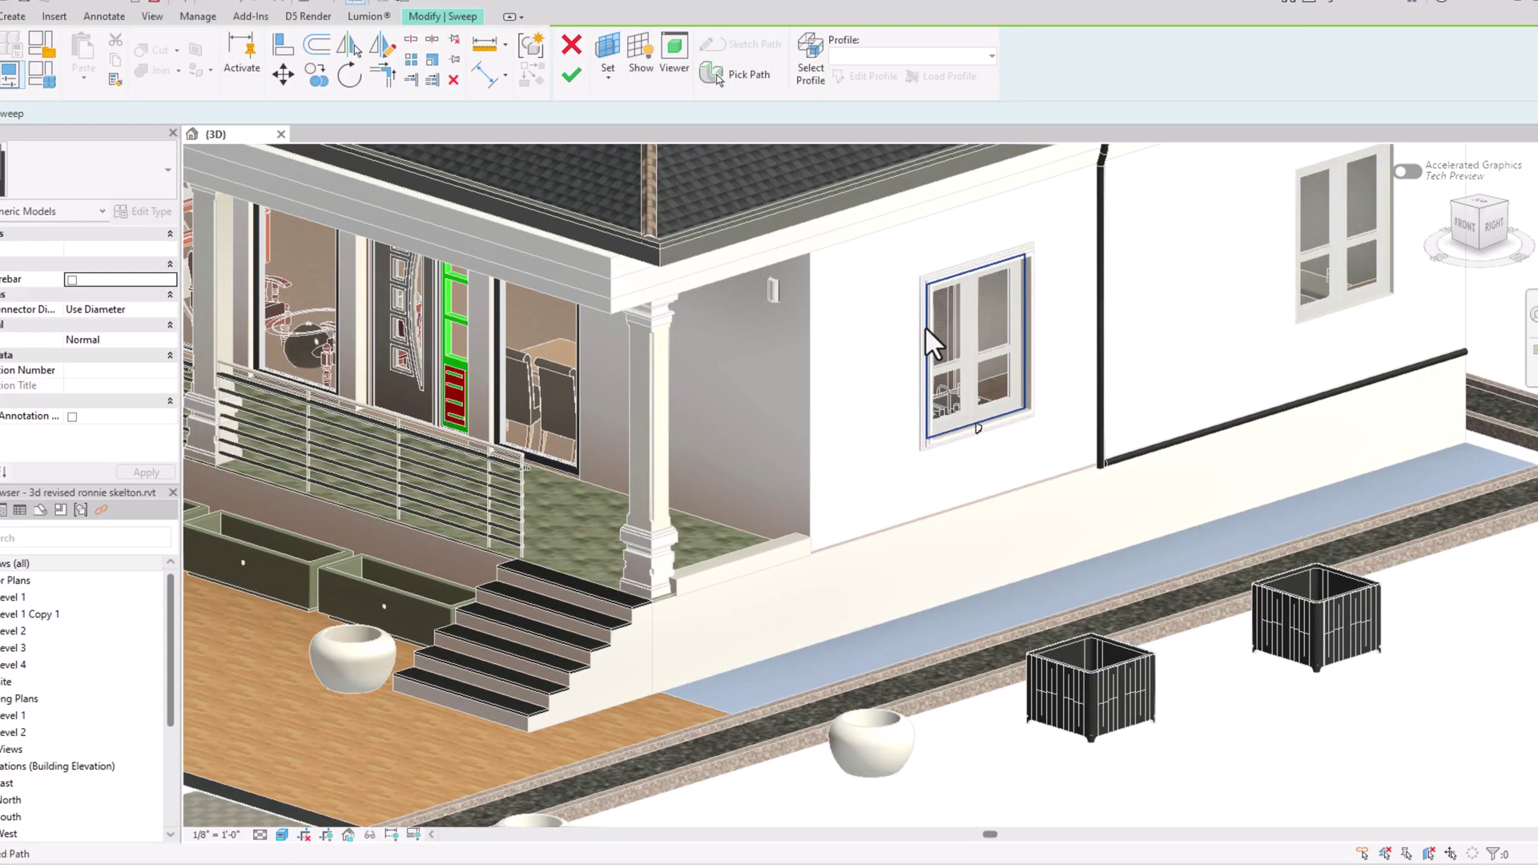
left_click(925, 328)
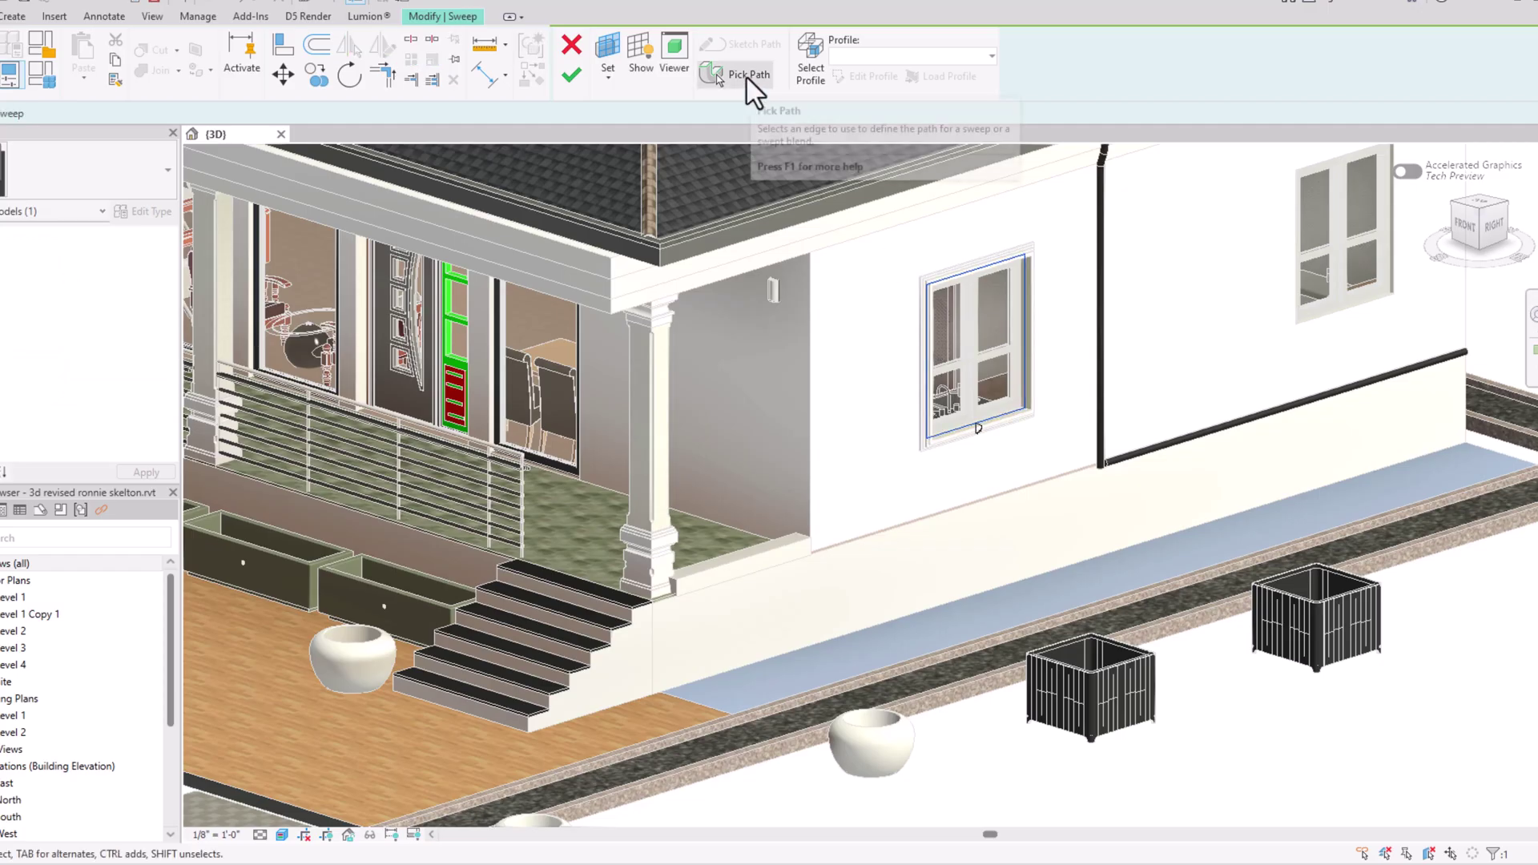
left_click(747, 84)
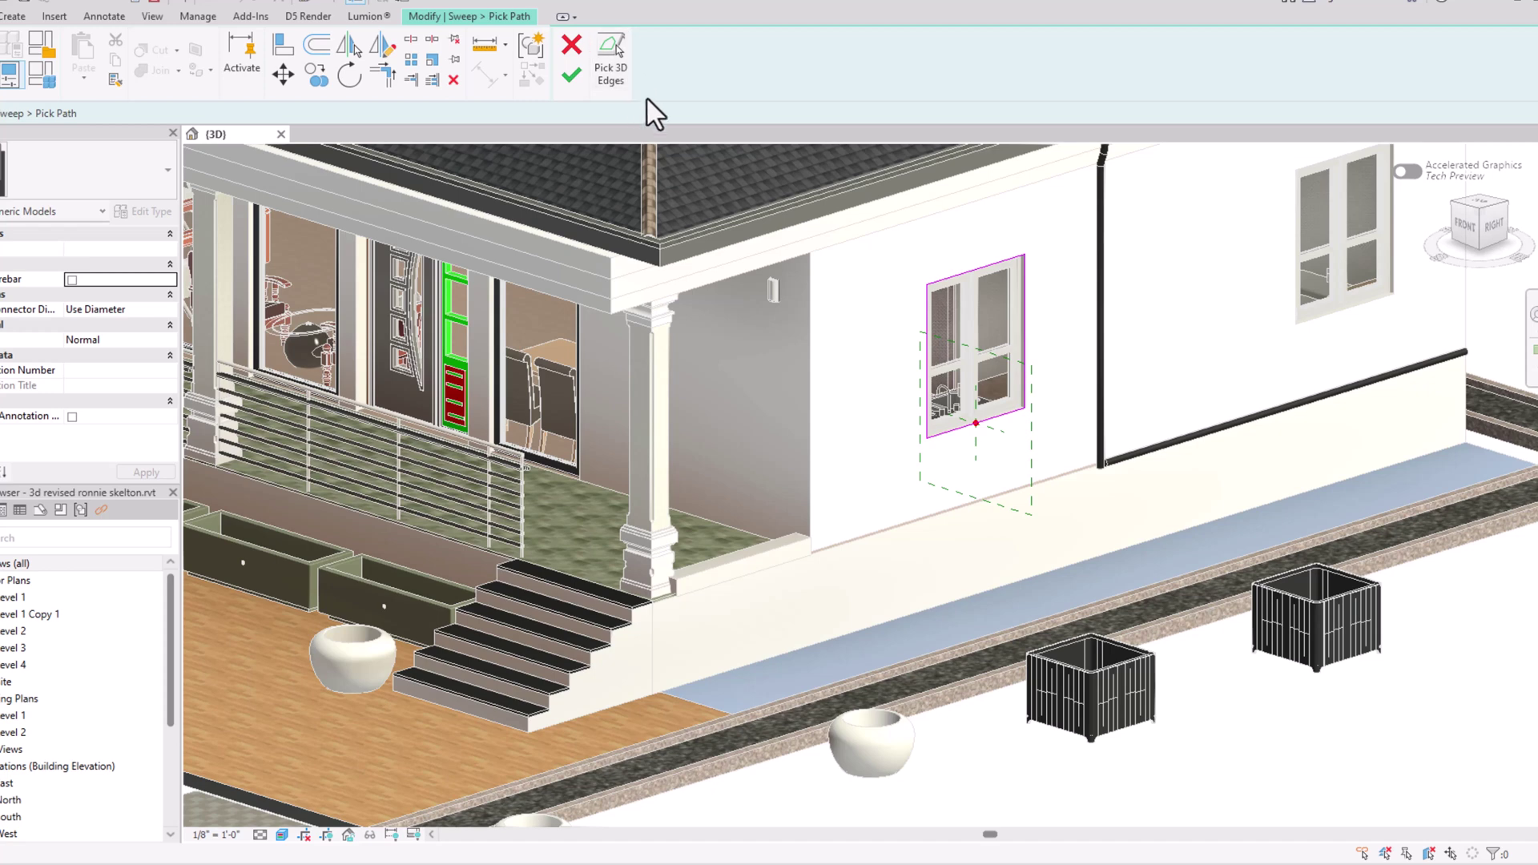
scroll(1015, 319, "up", 4)
left_click(879, 402)
left_click(974, 248)
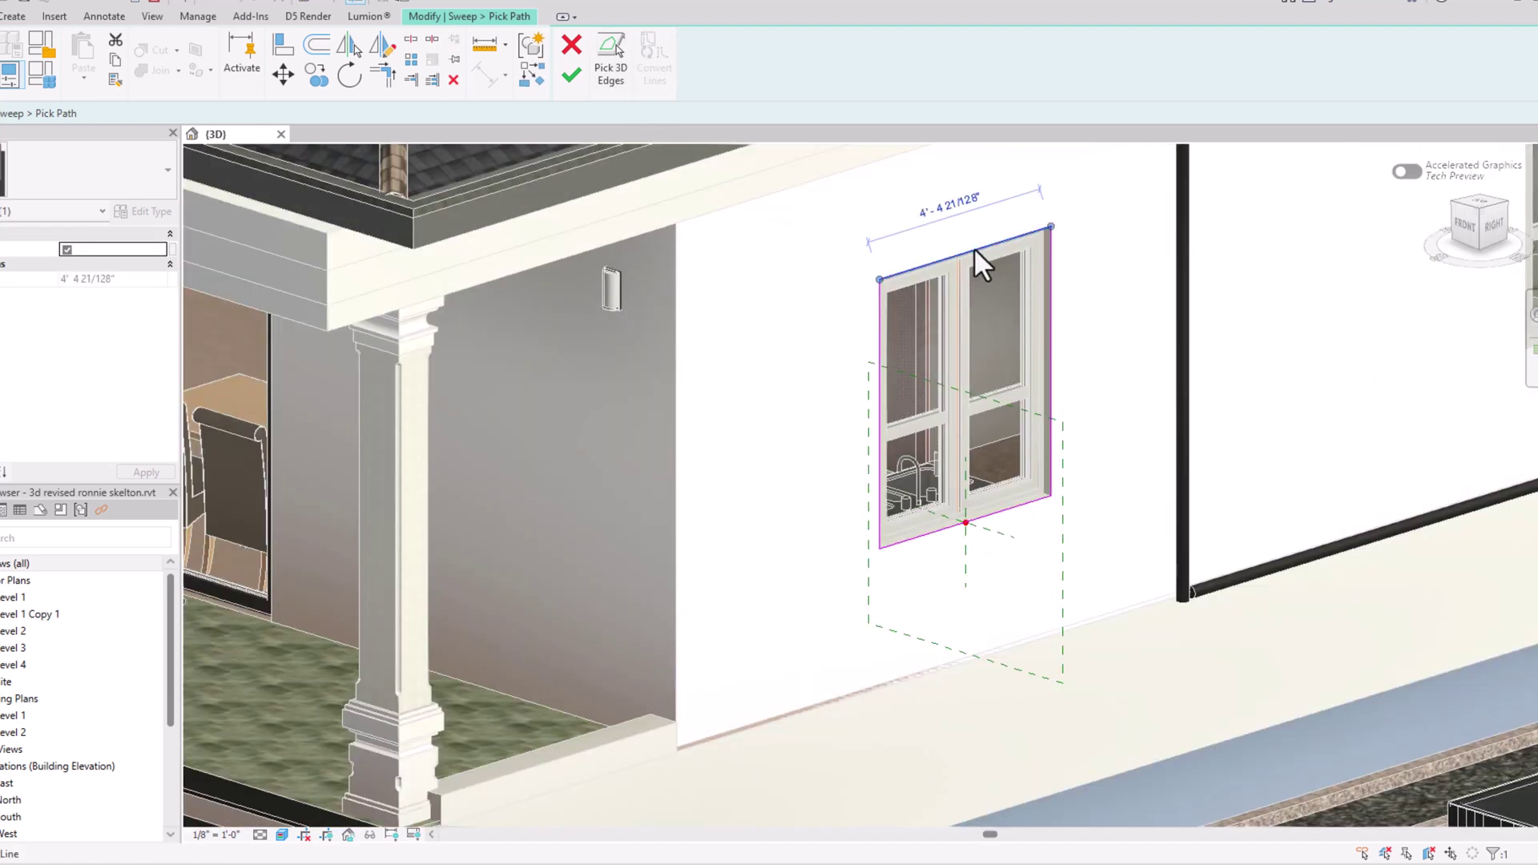
left_click(934, 539)
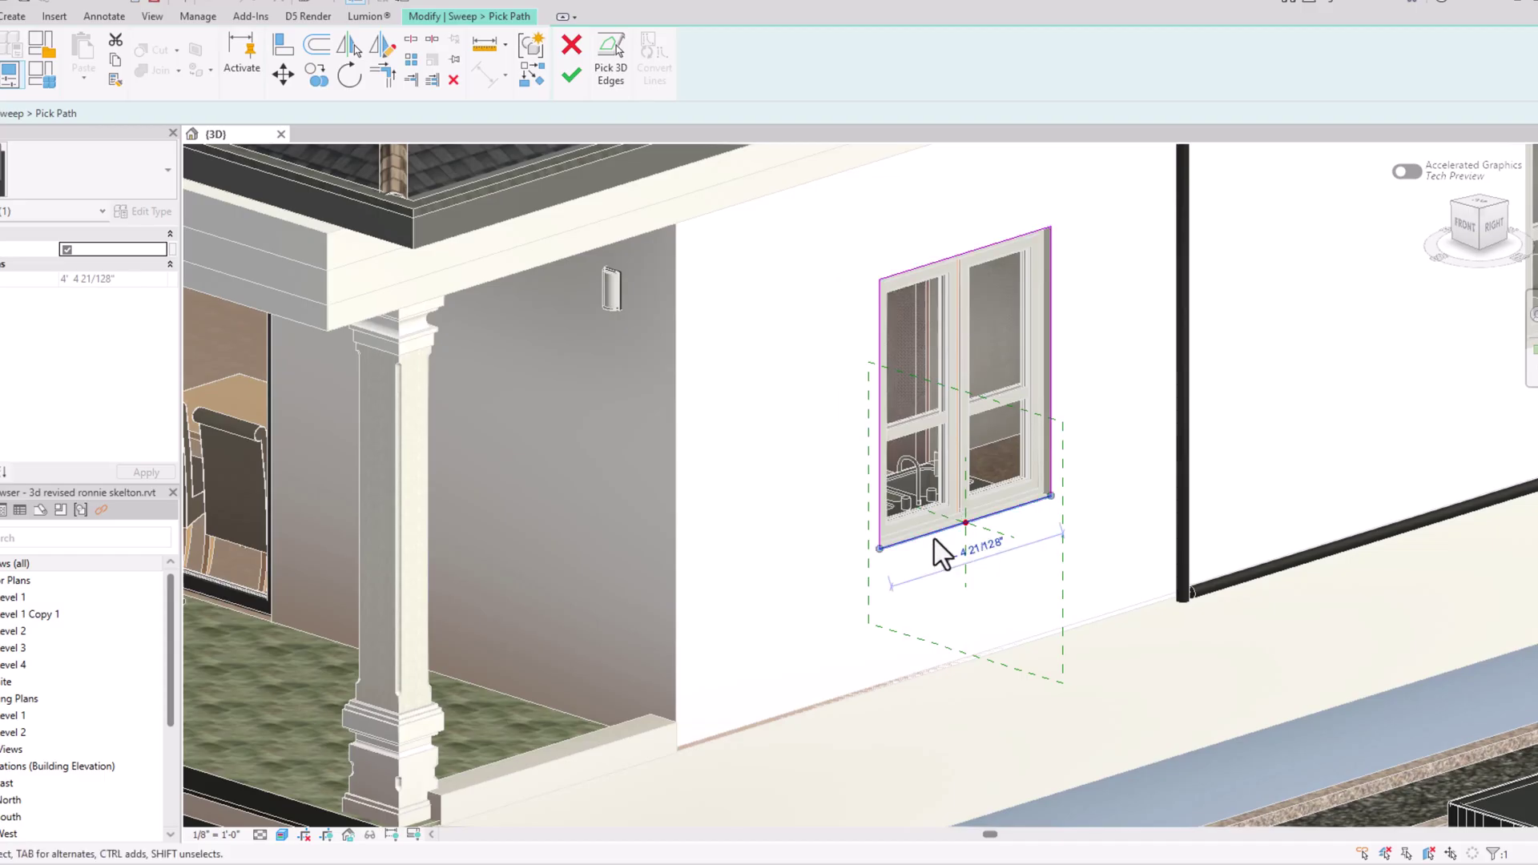
key("Escape")
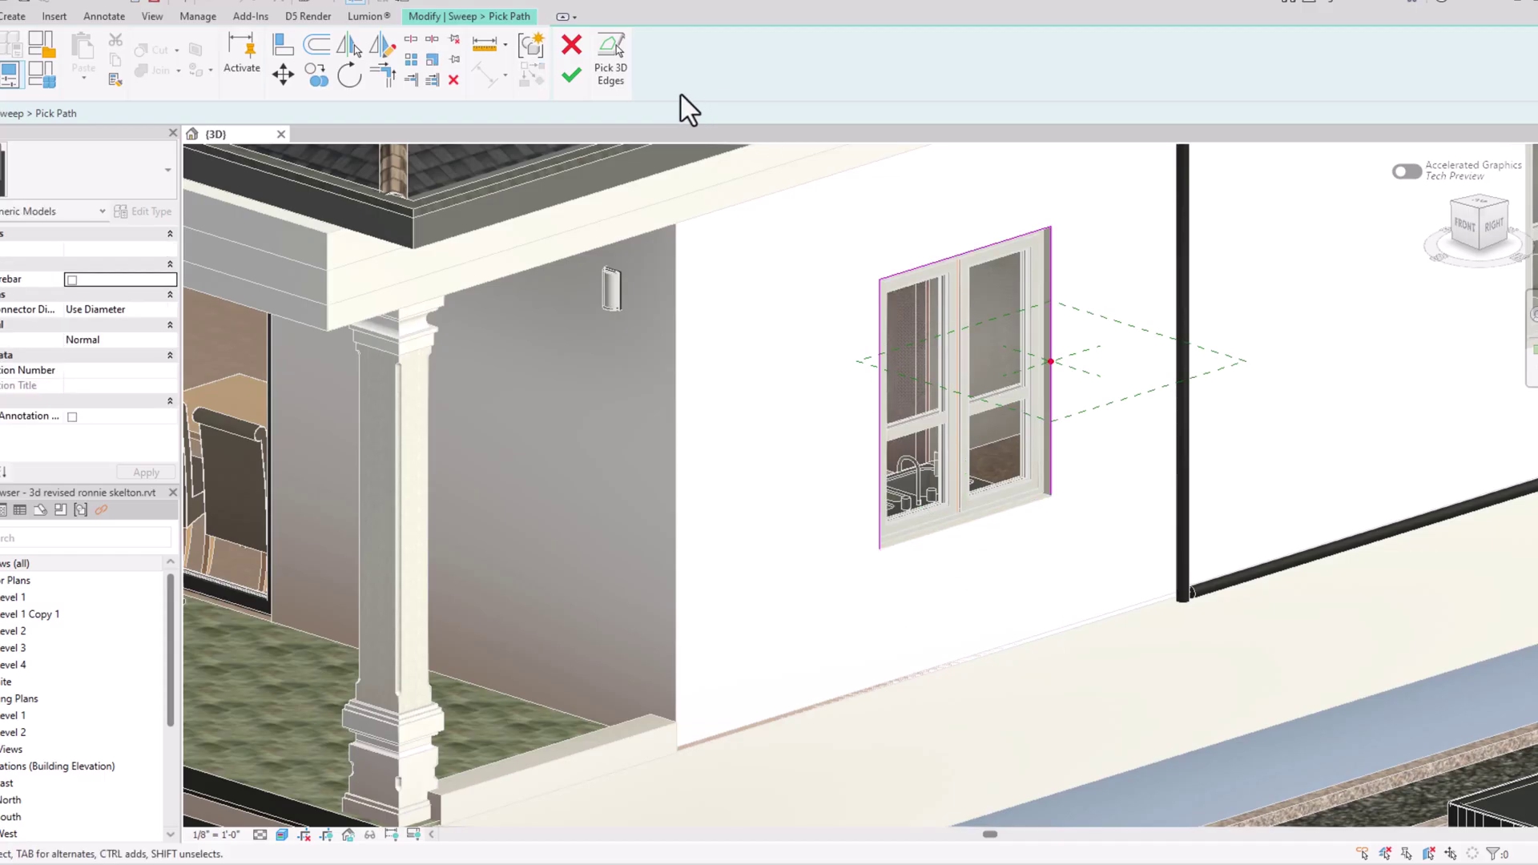
left_click(571, 76)
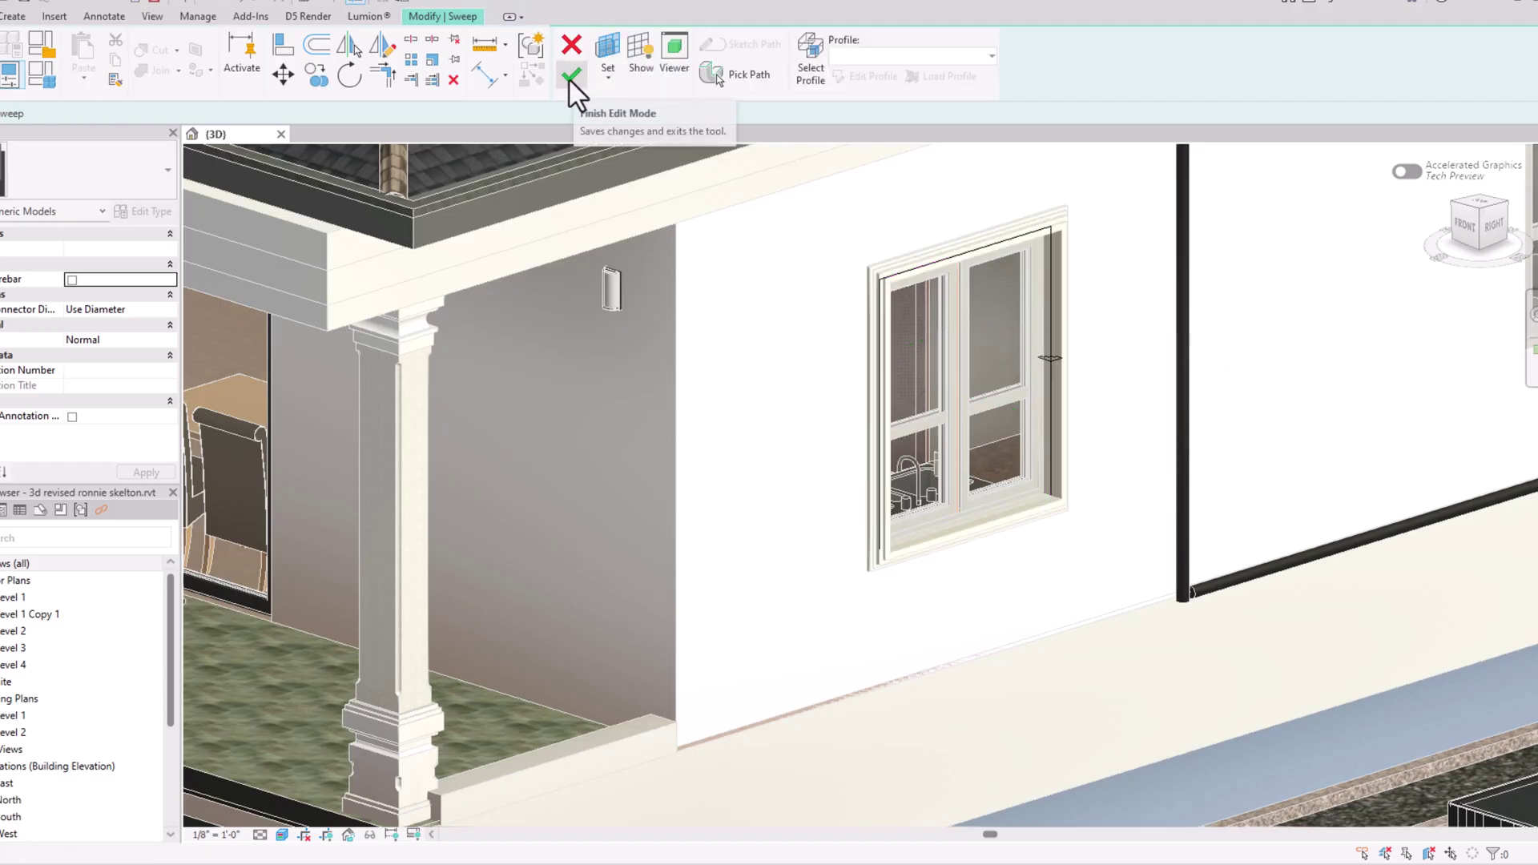
left_click(569, 76)
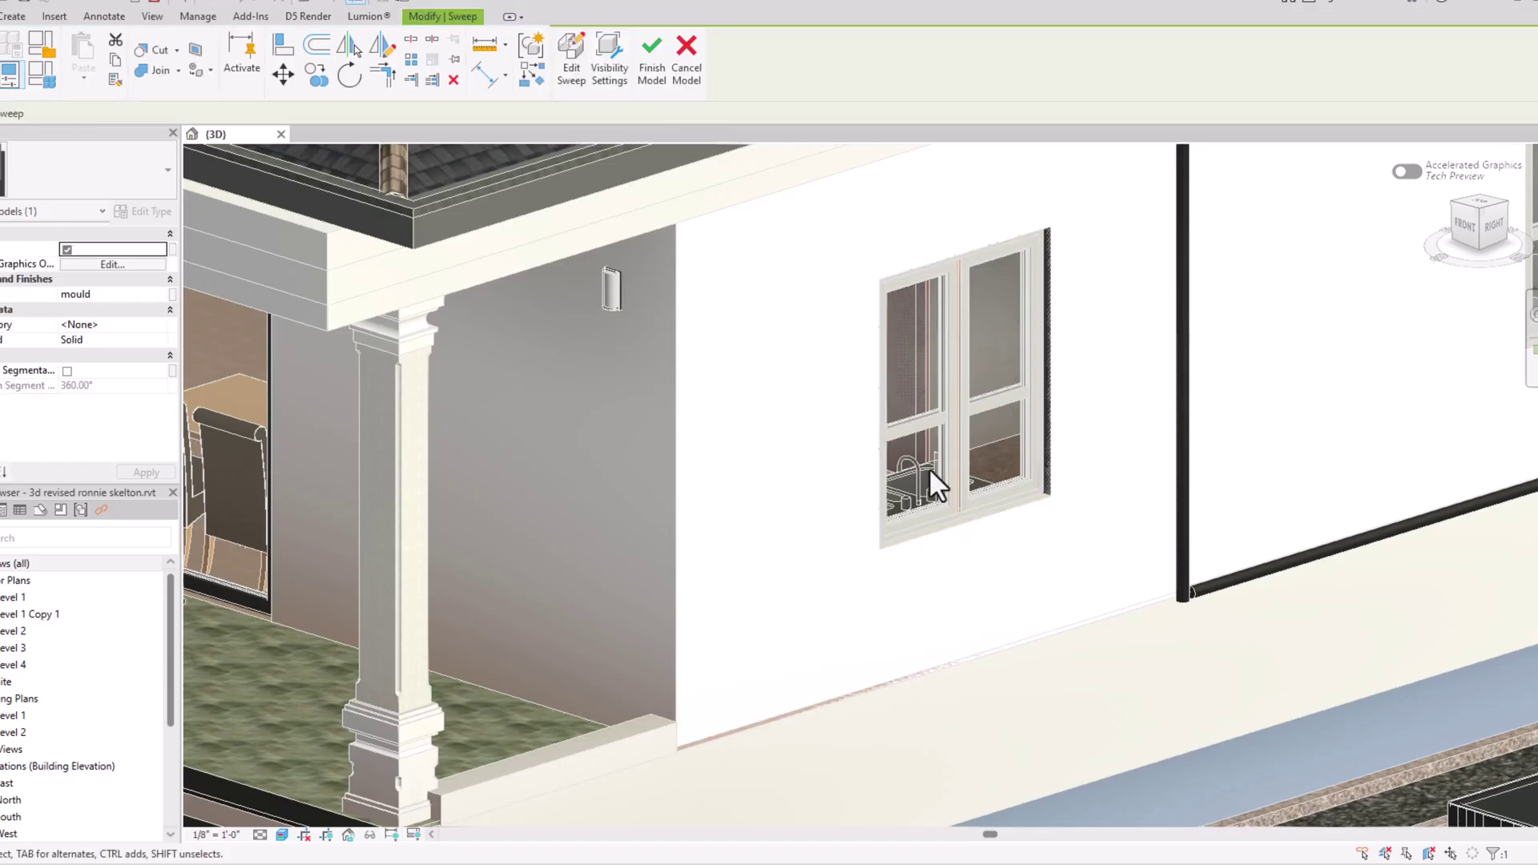
Step: Commit the moulding, then reopen the window mould model in place and select its sweep
left_click(652, 68)
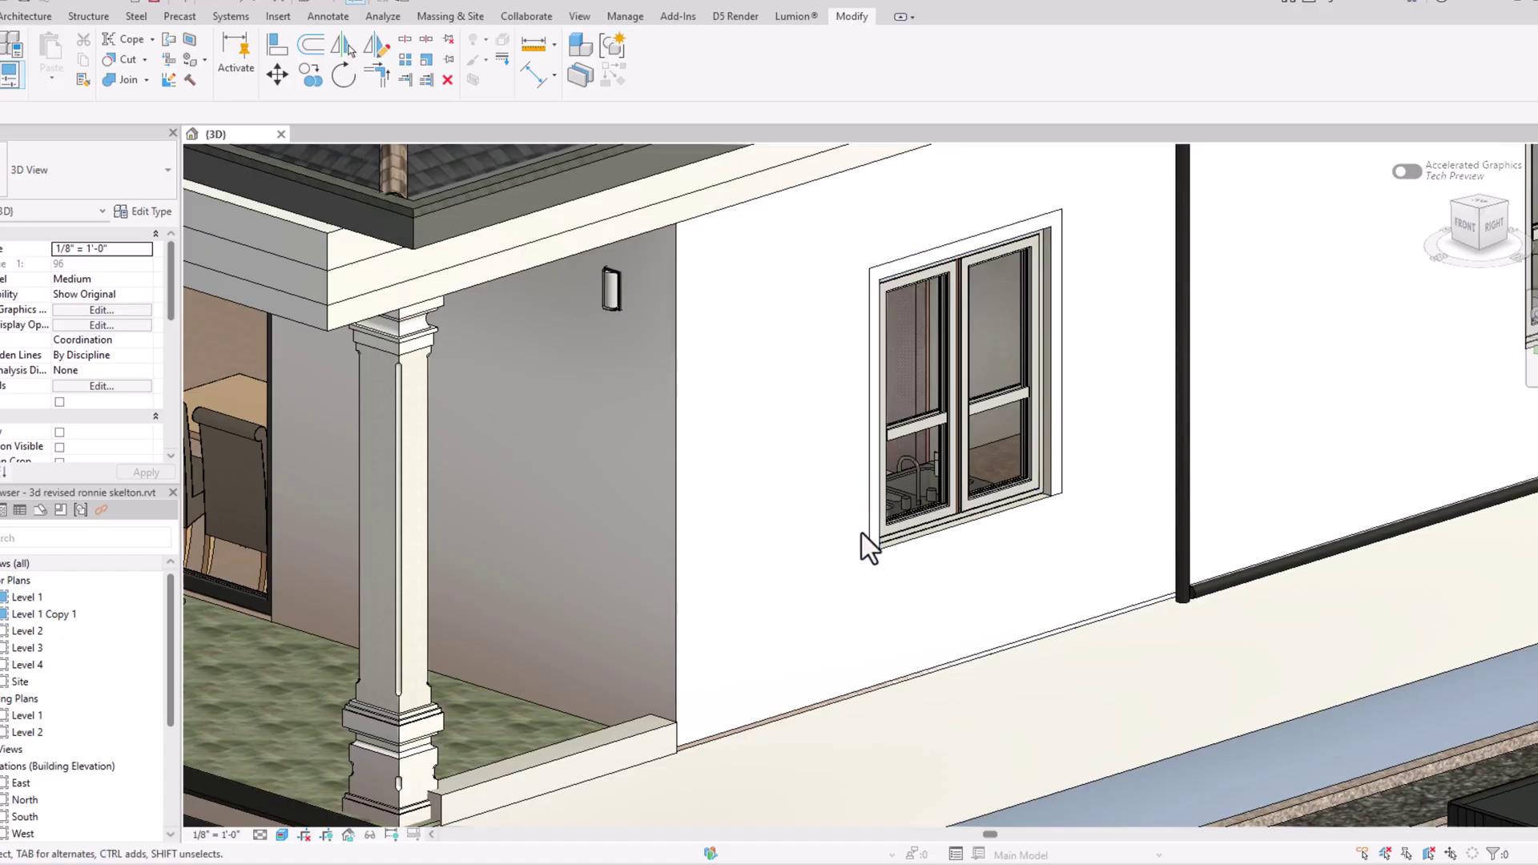
left_click(1040, 217)
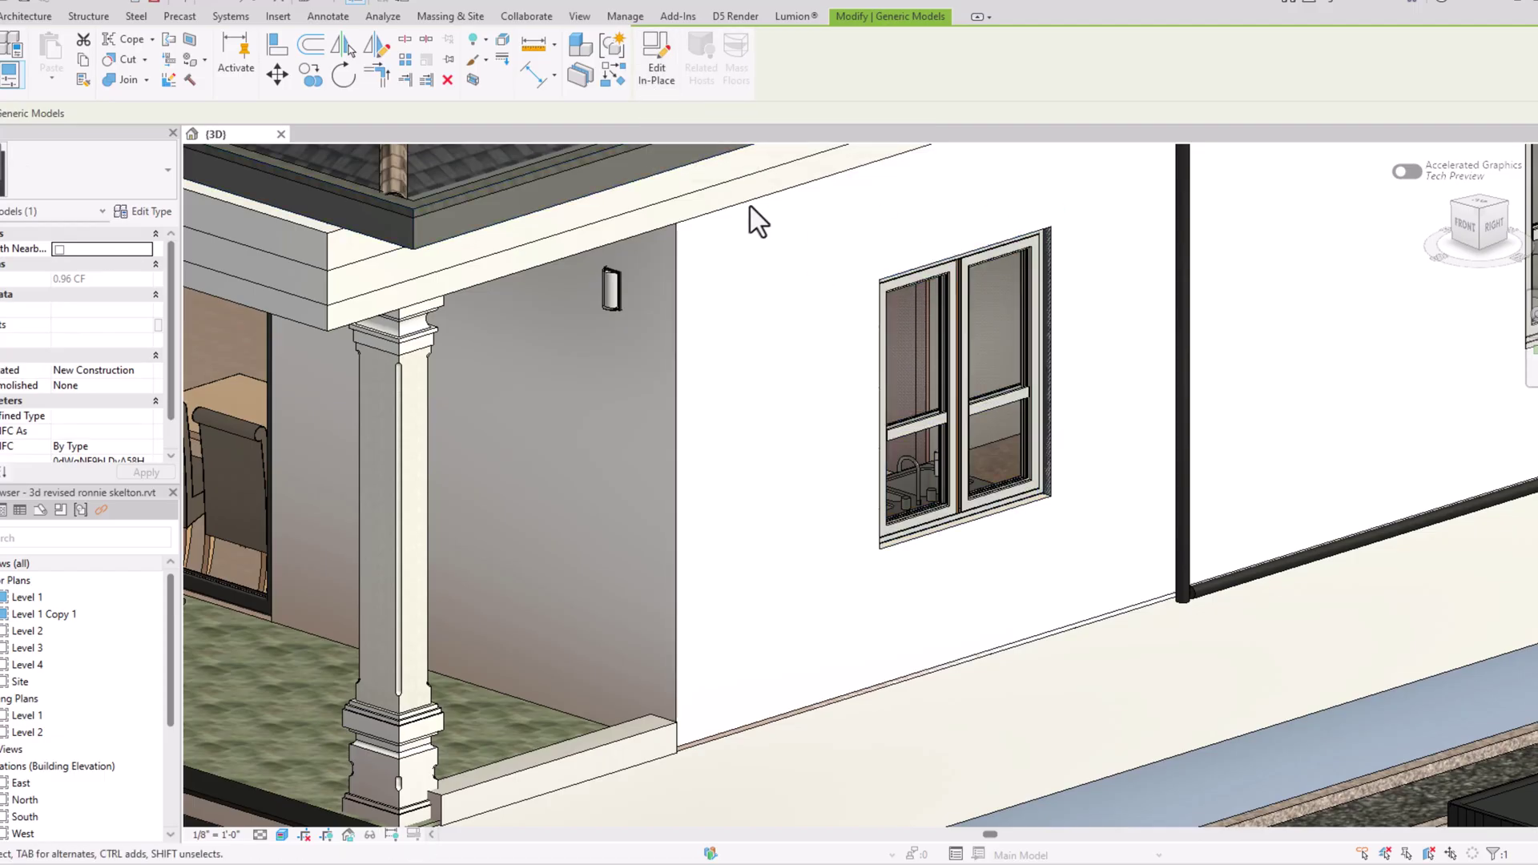
left_click(655, 69)
left_click(887, 275)
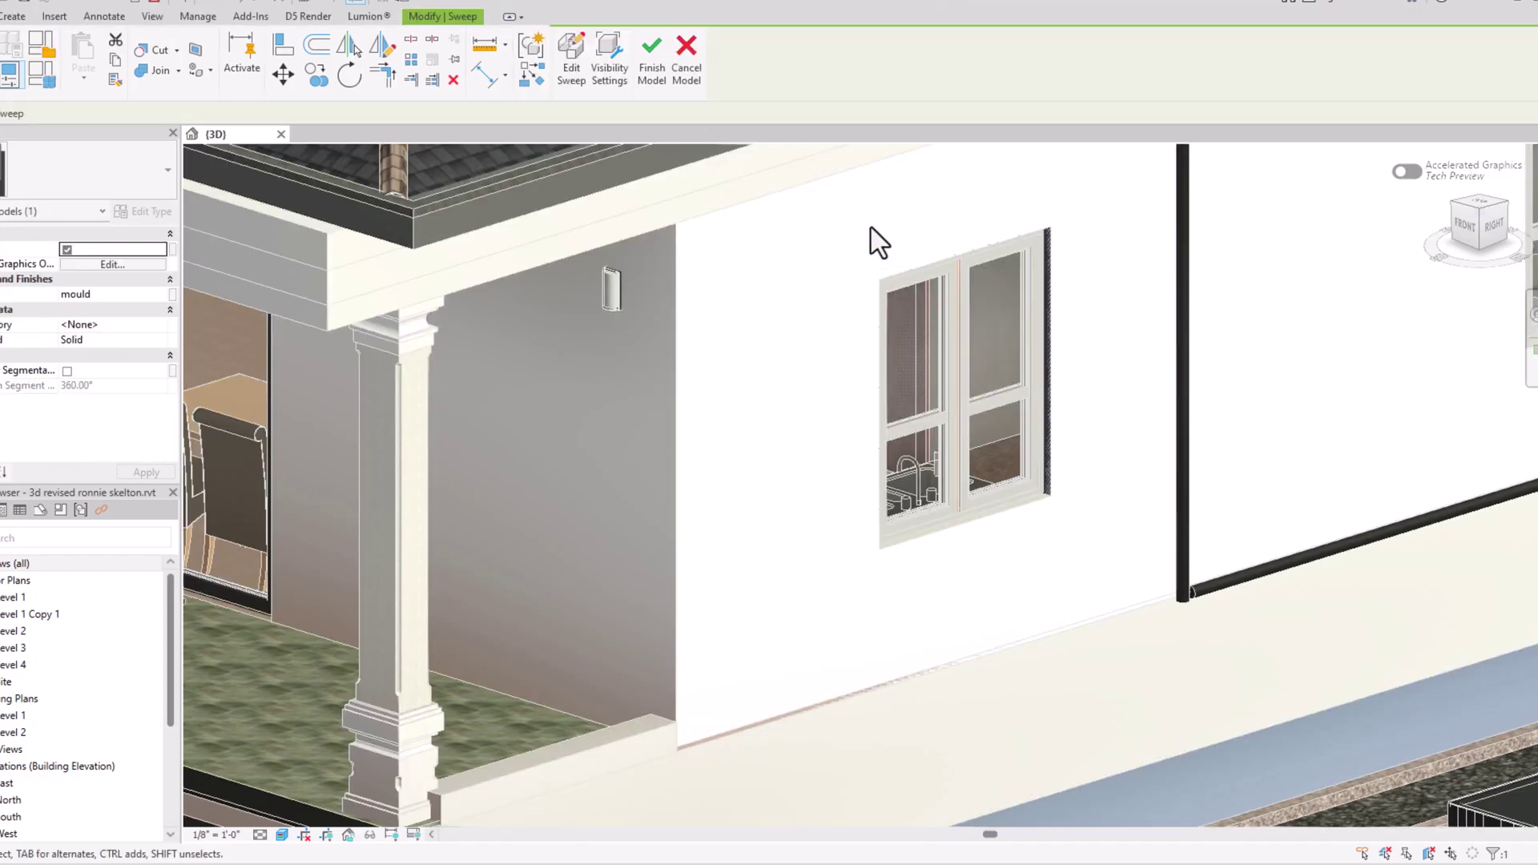
Step: Open the moulding sweep for editing and zoom in on its sketched profile at the window edge
left_click(575, 74)
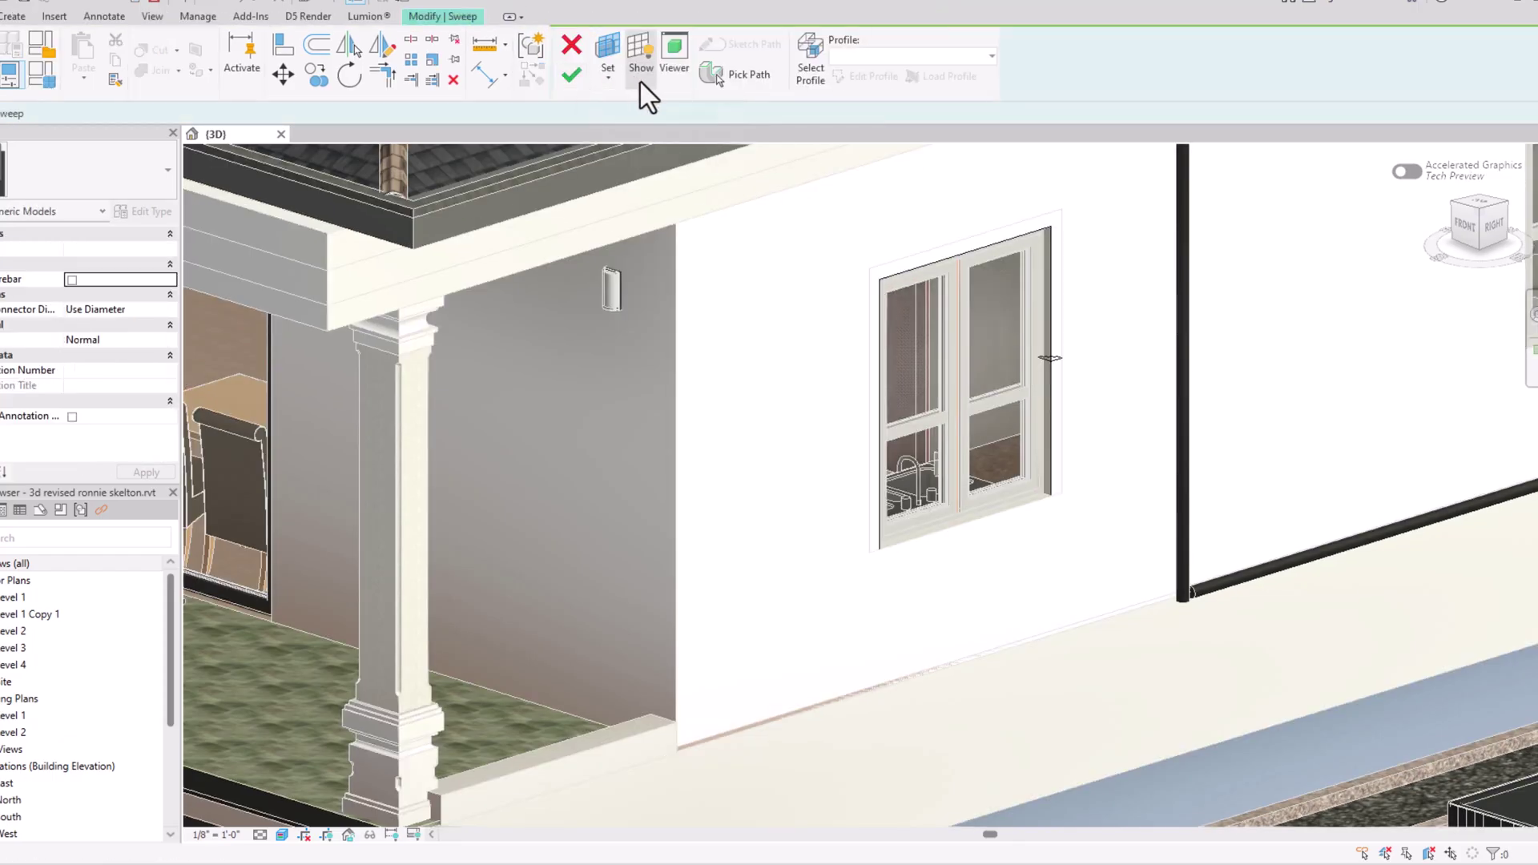
left_click(908, 274)
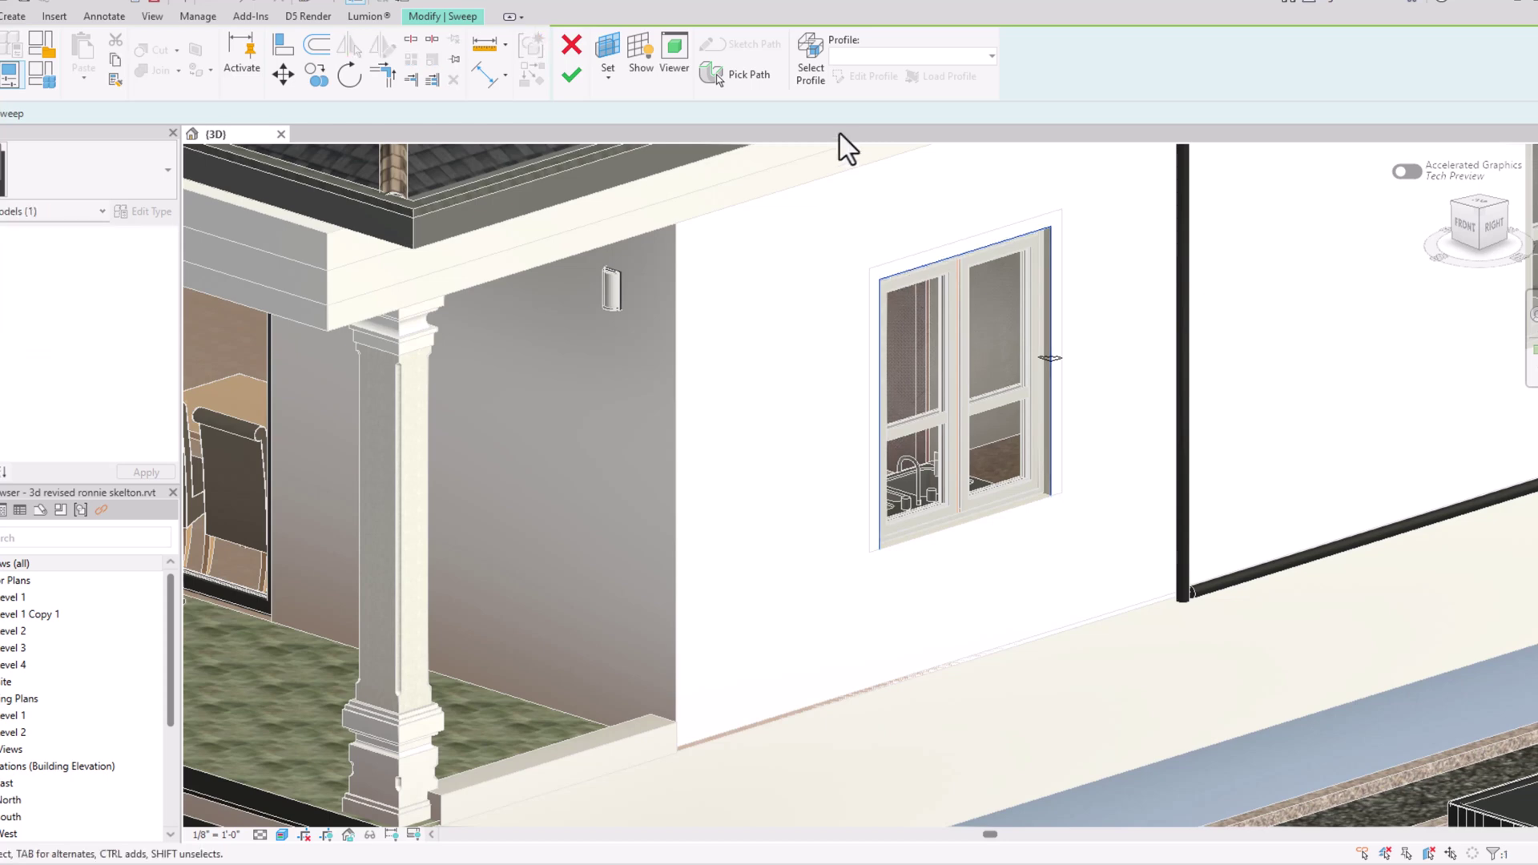
left_click(810, 82)
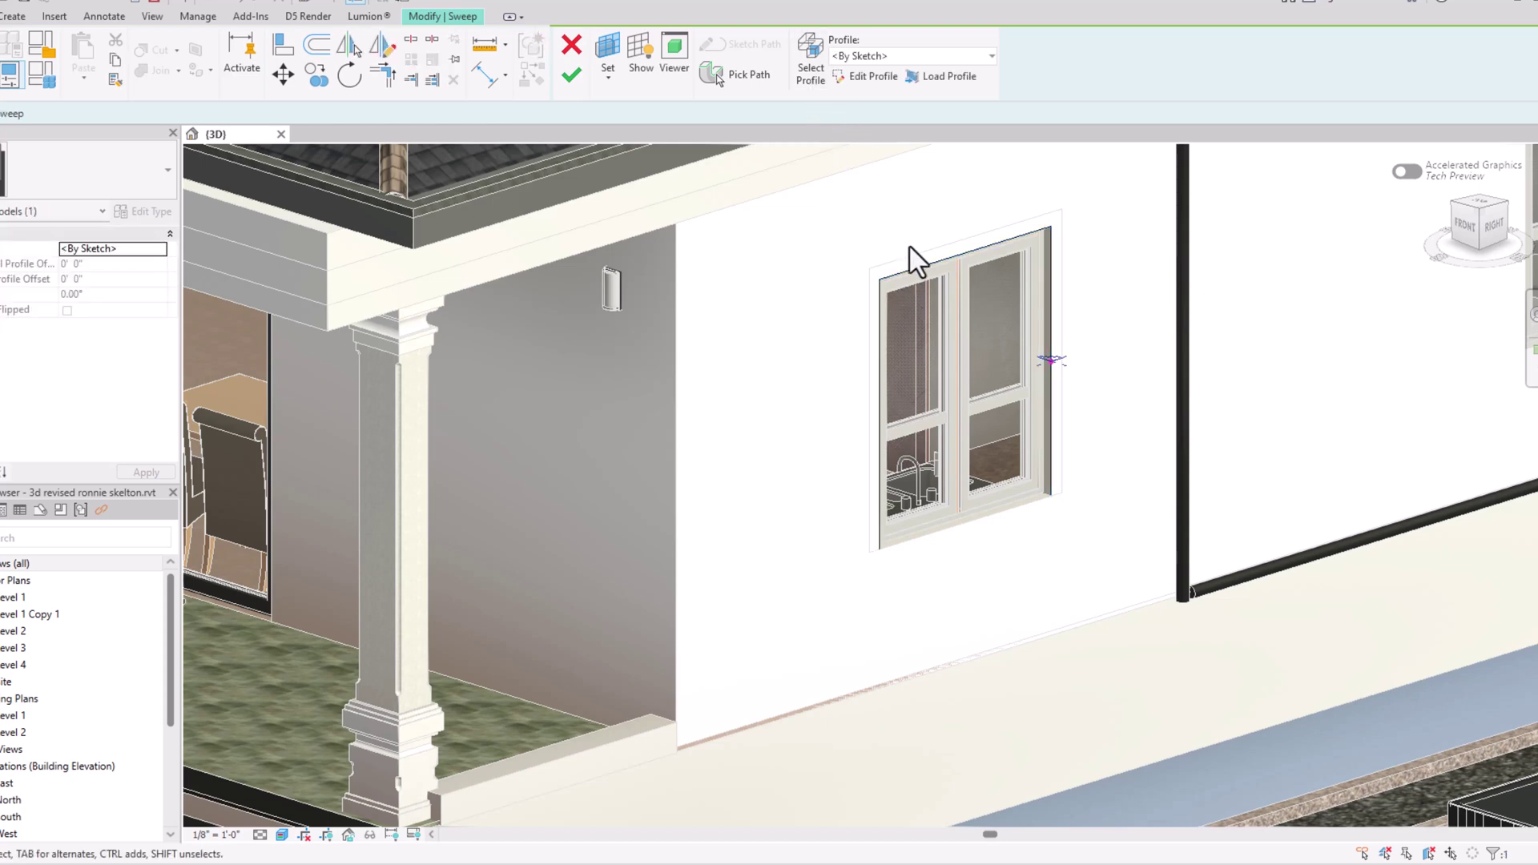
scroll(1121, 388, "up", 4)
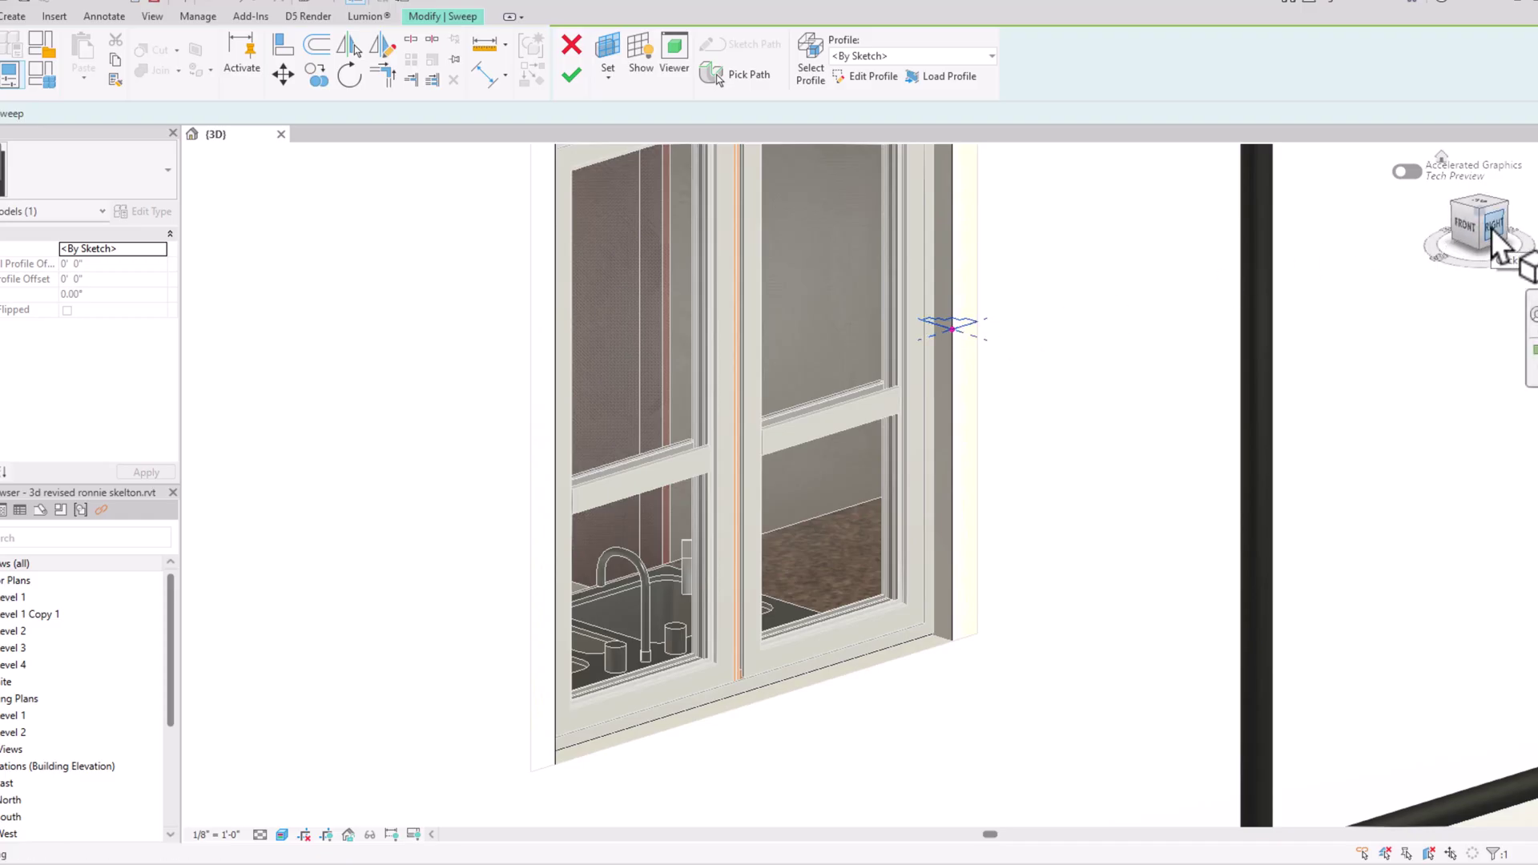
Step: Open the moulding profile sketch and mirror a copy of its ten lines across an axis
left_click(868, 76)
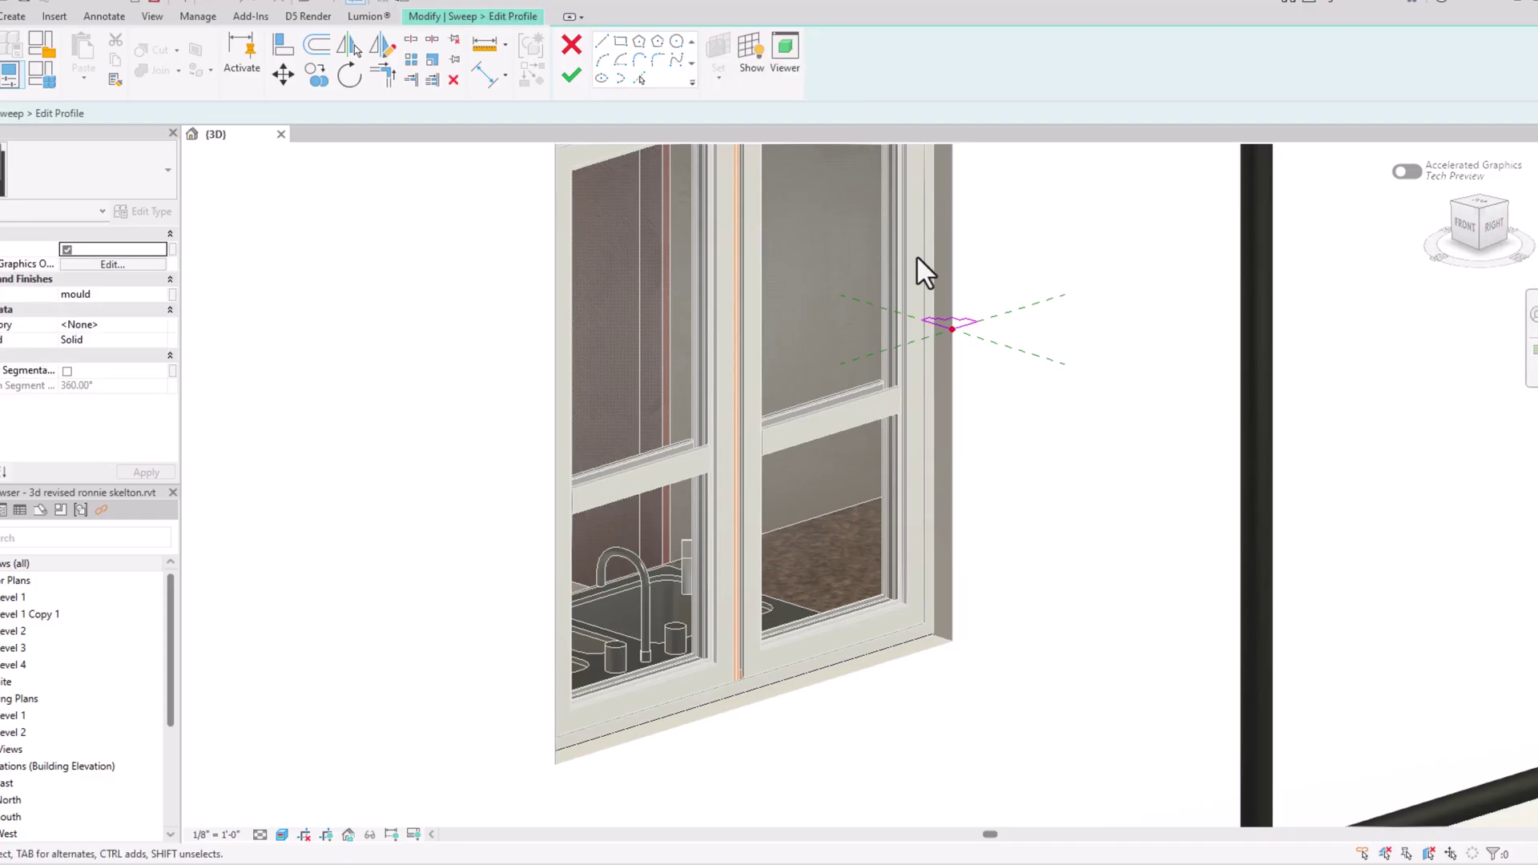
scroll(913, 272, "up", 3)
left_click_drag(907, 296, 1033, 383)
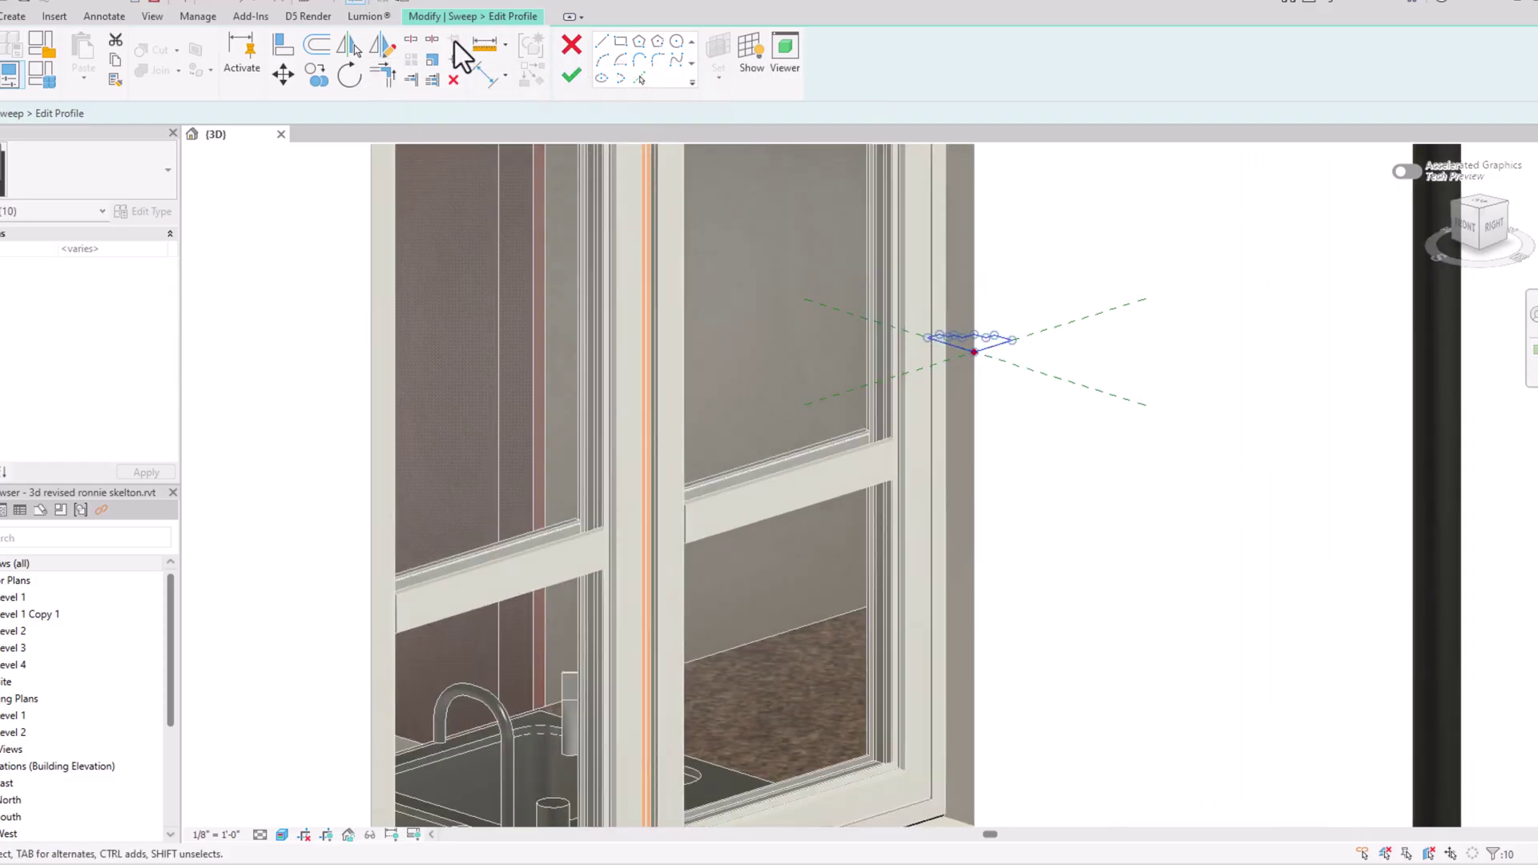
left_click(379, 50)
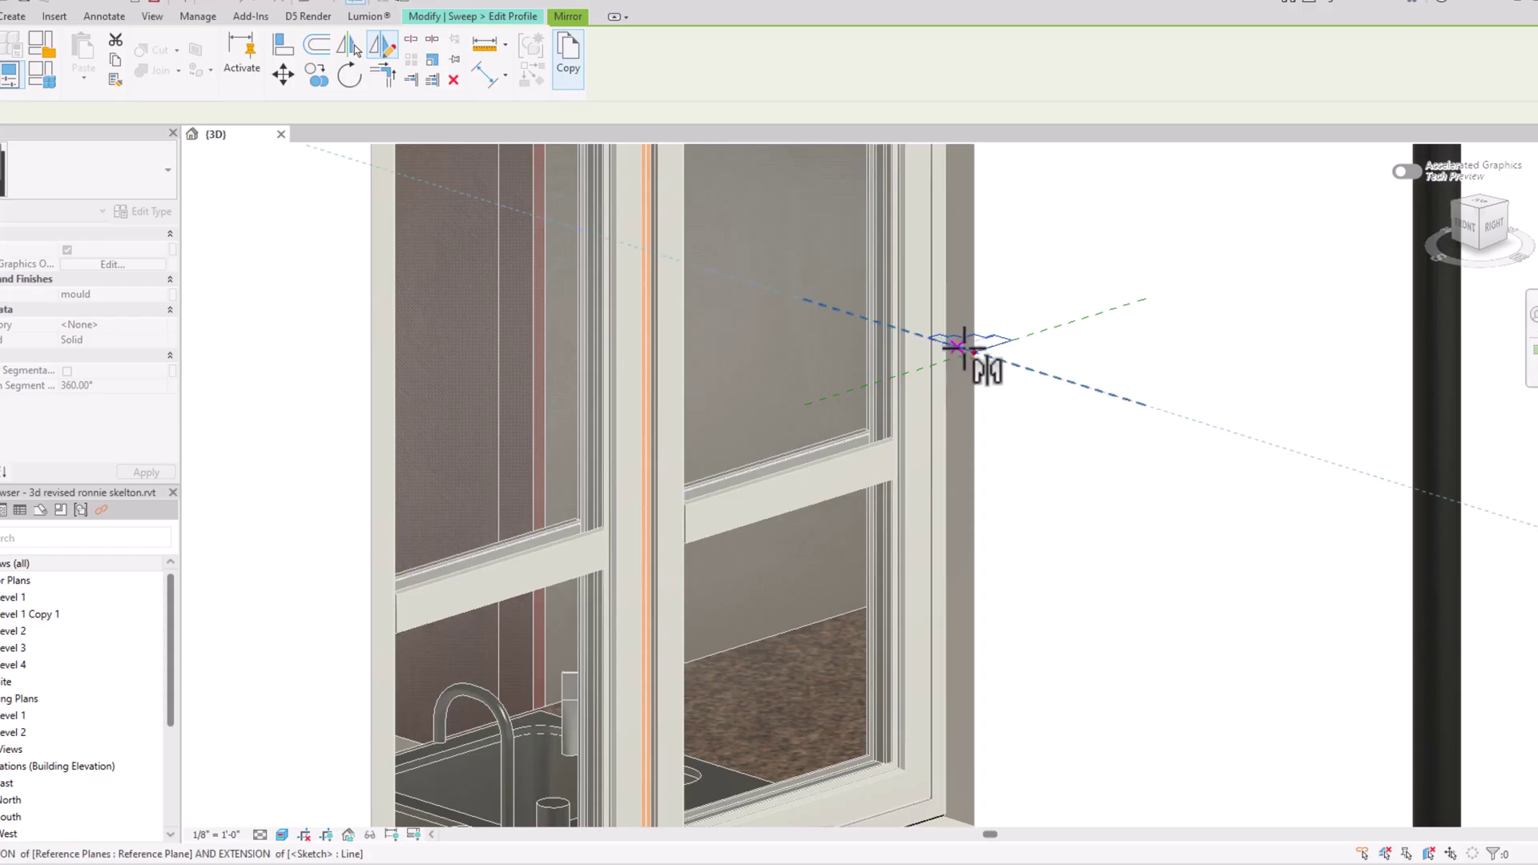
left_click(975, 346)
left_click(1018, 342)
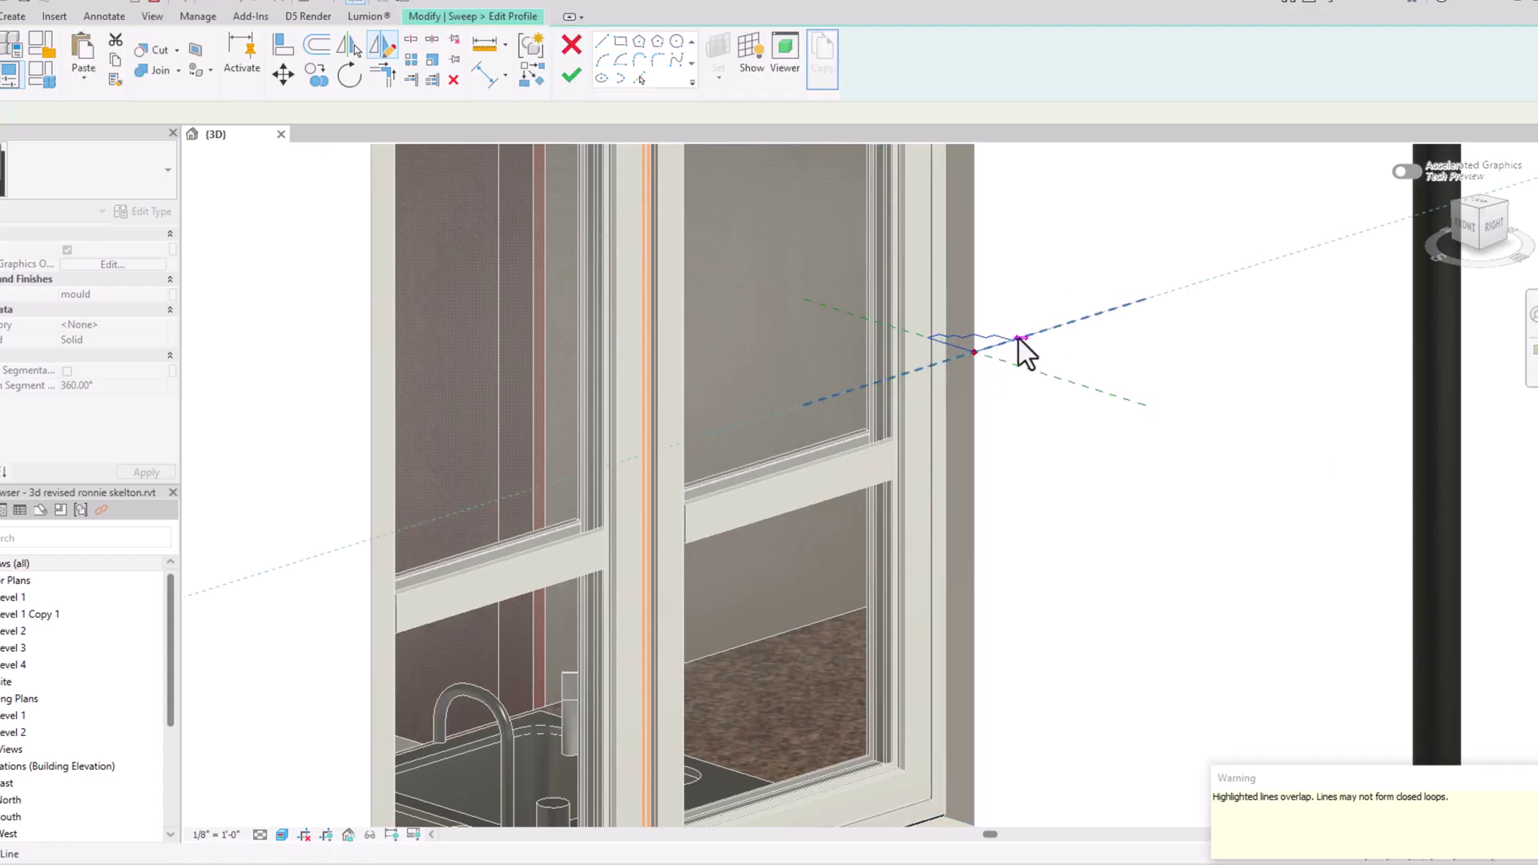
key("Escape")
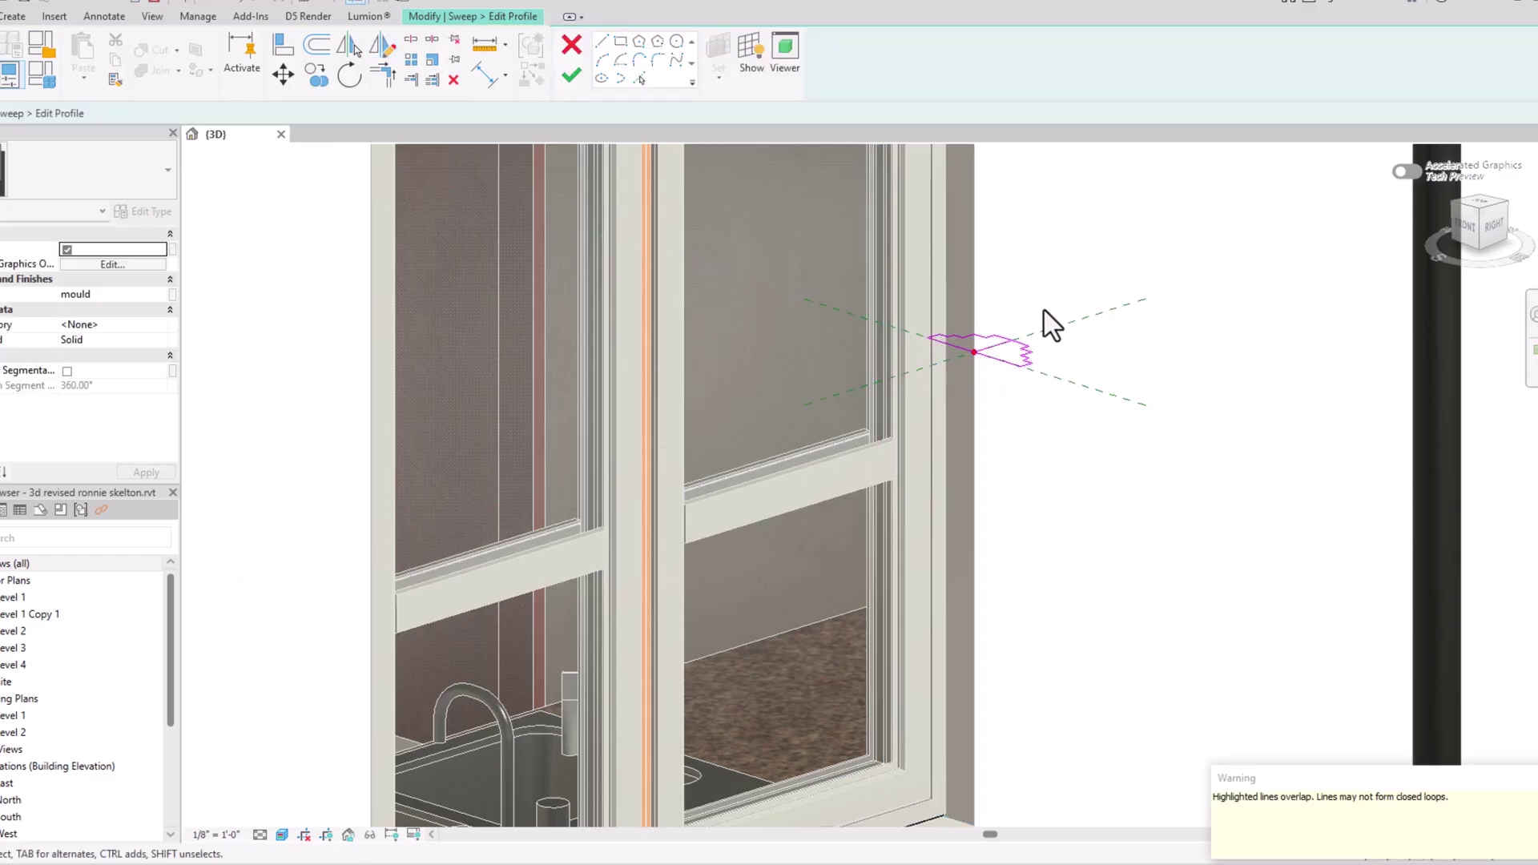
Step: Delete the stray 0' 0 3/4" profile line and finish editing the profile
scroll(1031, 320, "up", 2)
left_click_drag(856, 328, 878, 311)
key("Escape")
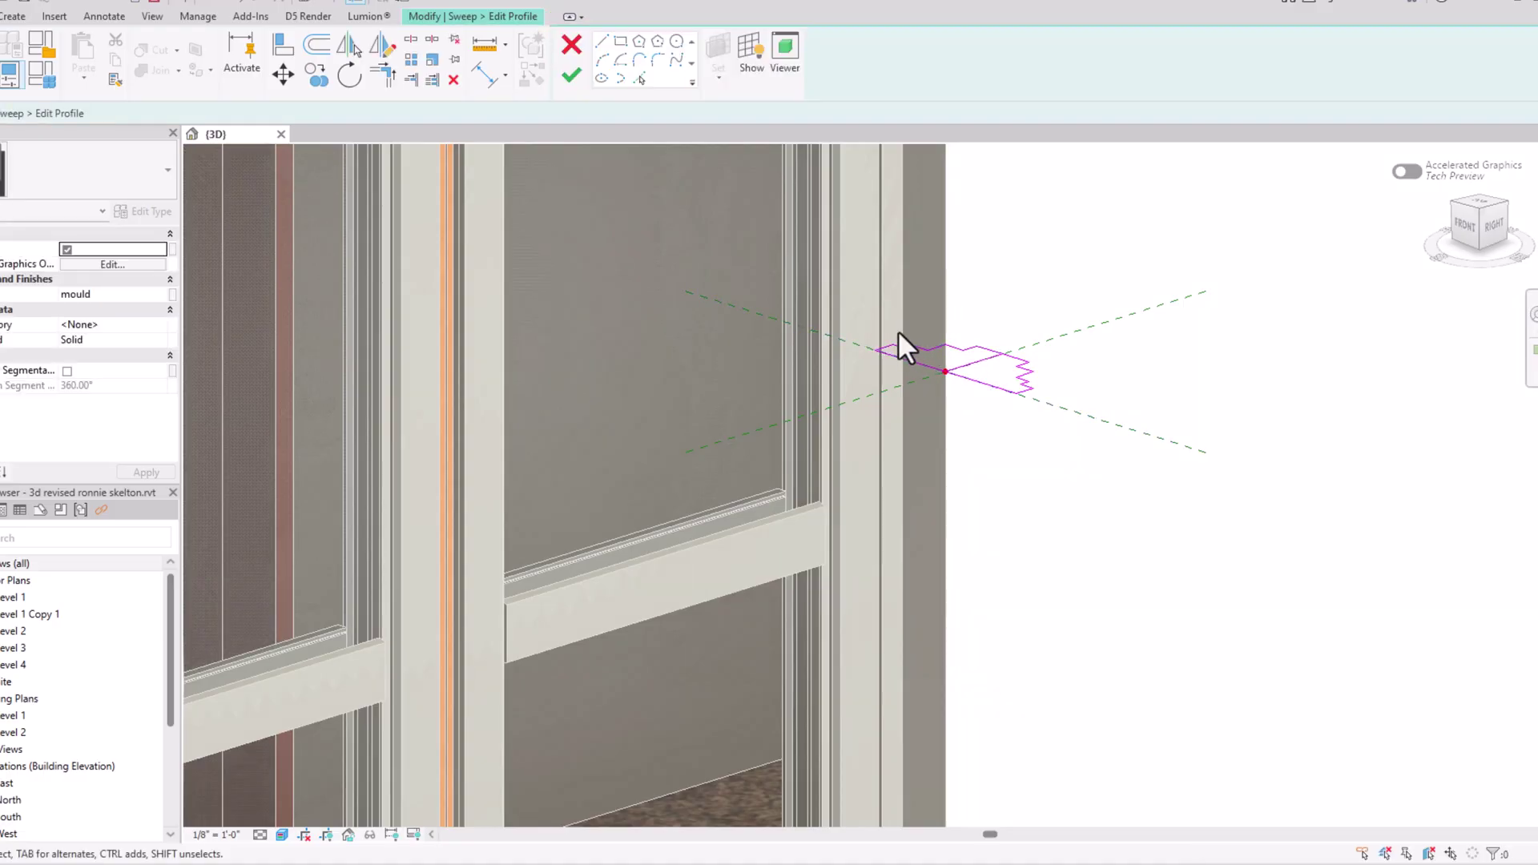
left_click(909, 357)
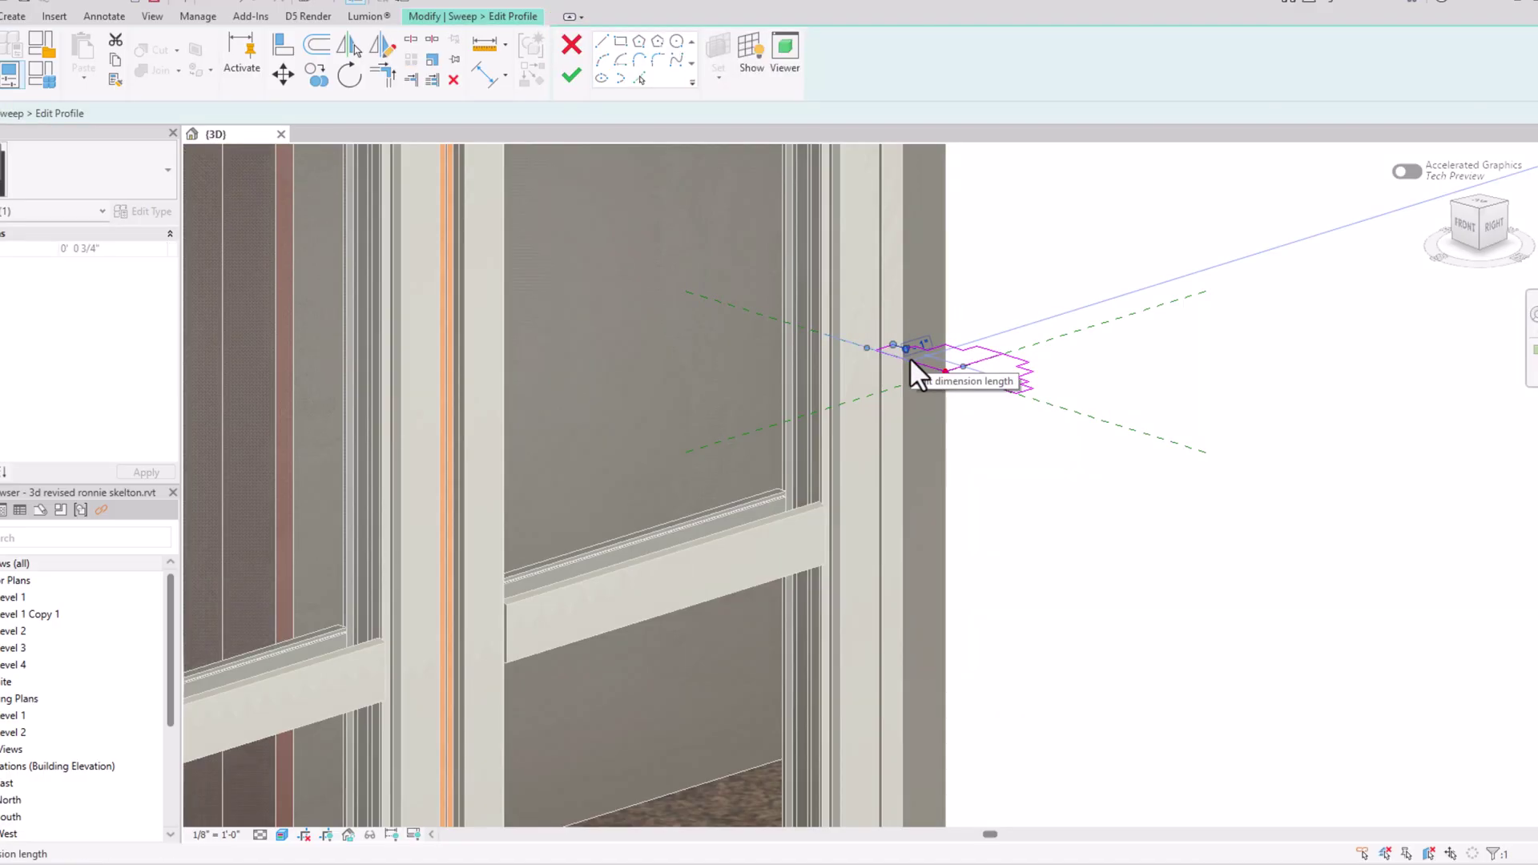
key("Delete")
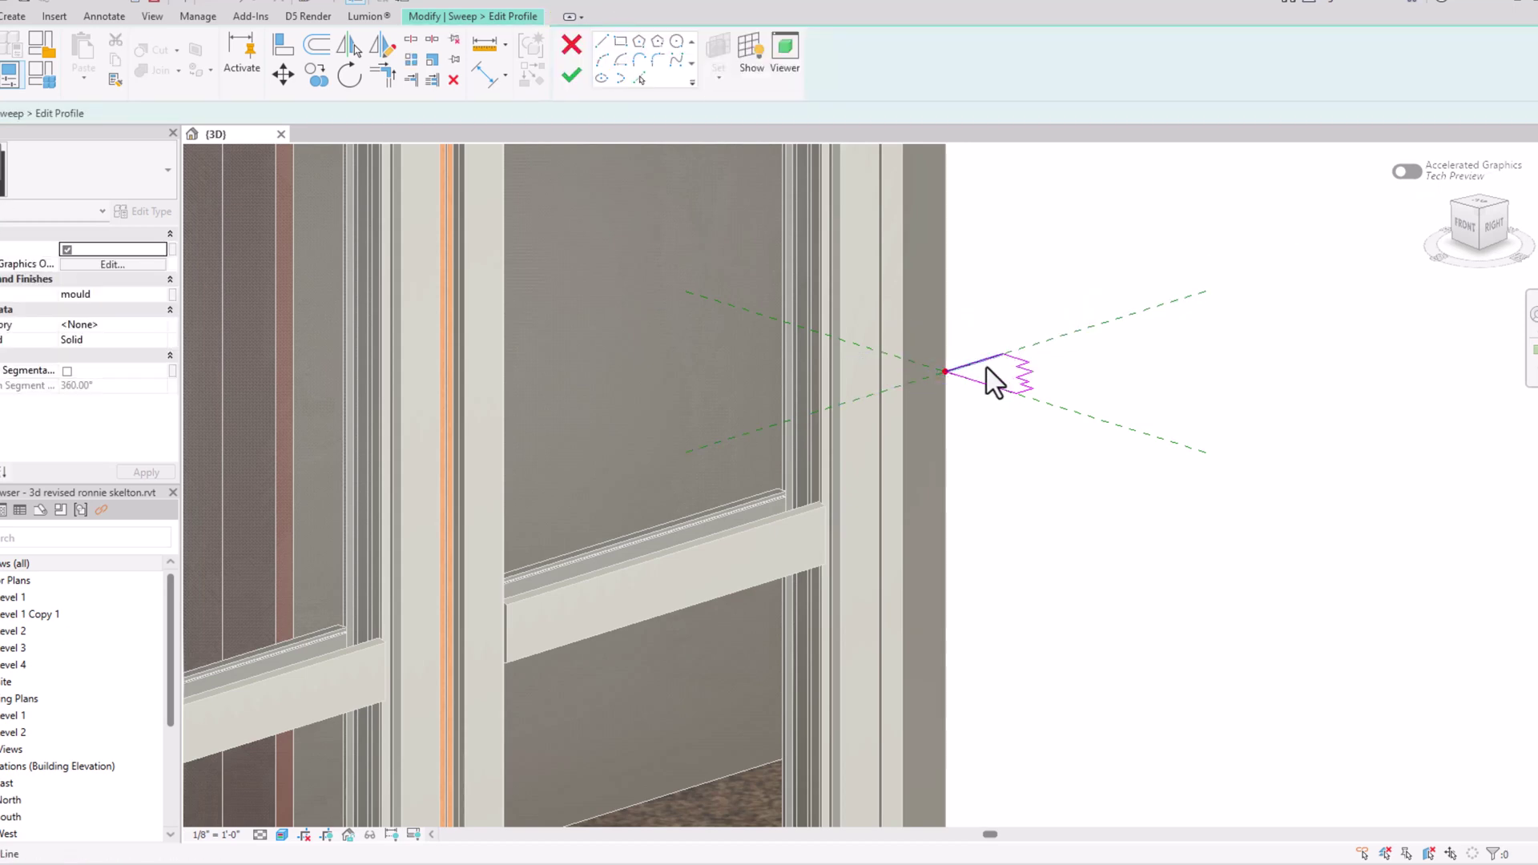
left_click(569, 85)
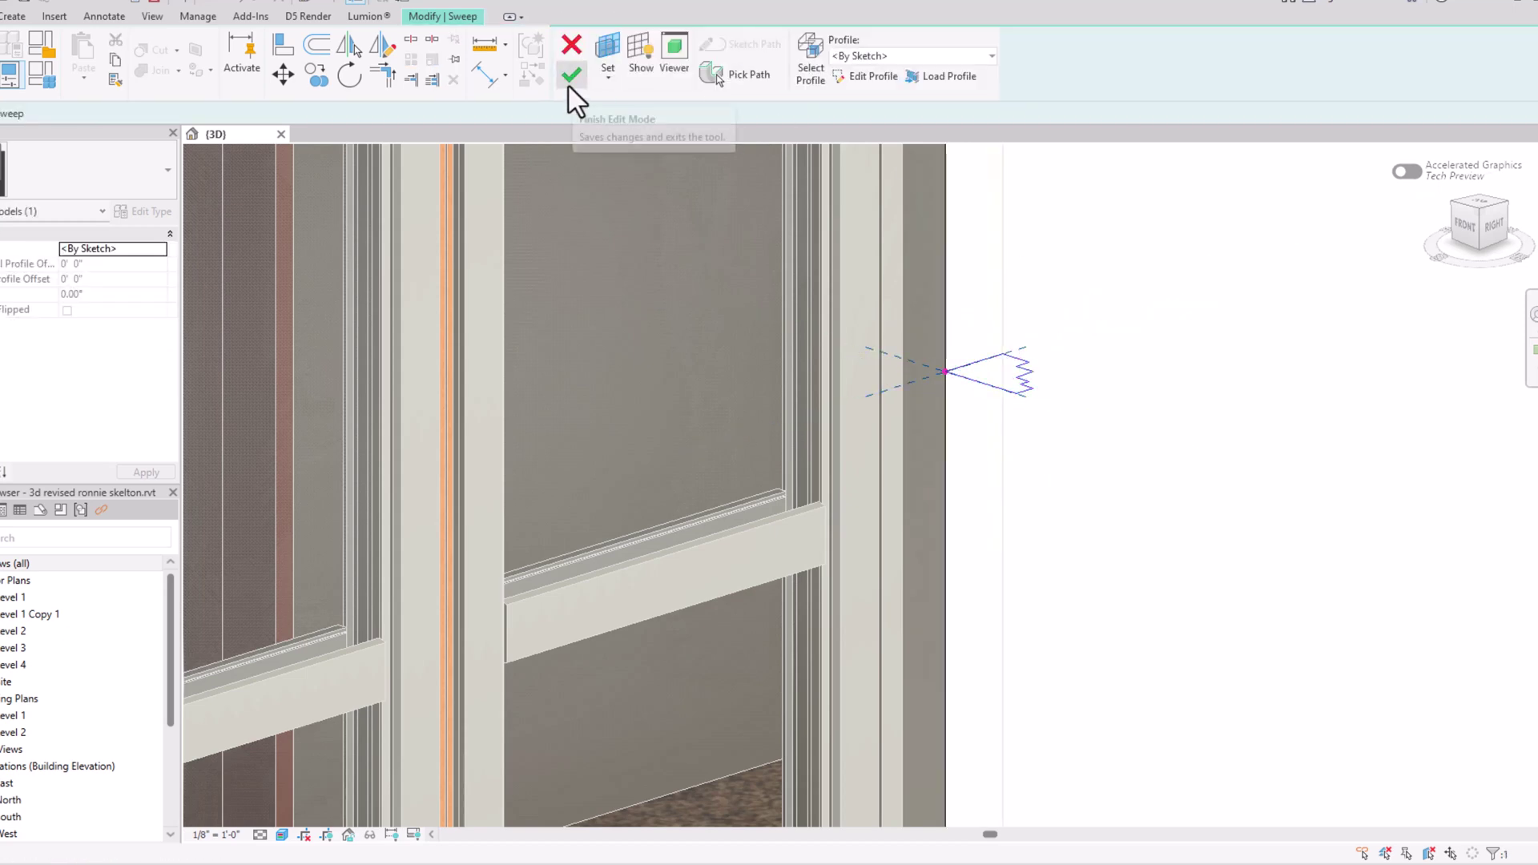
Step: Finish the moulding sweep and commit the in-place window moulding model
left_click(568, 87)
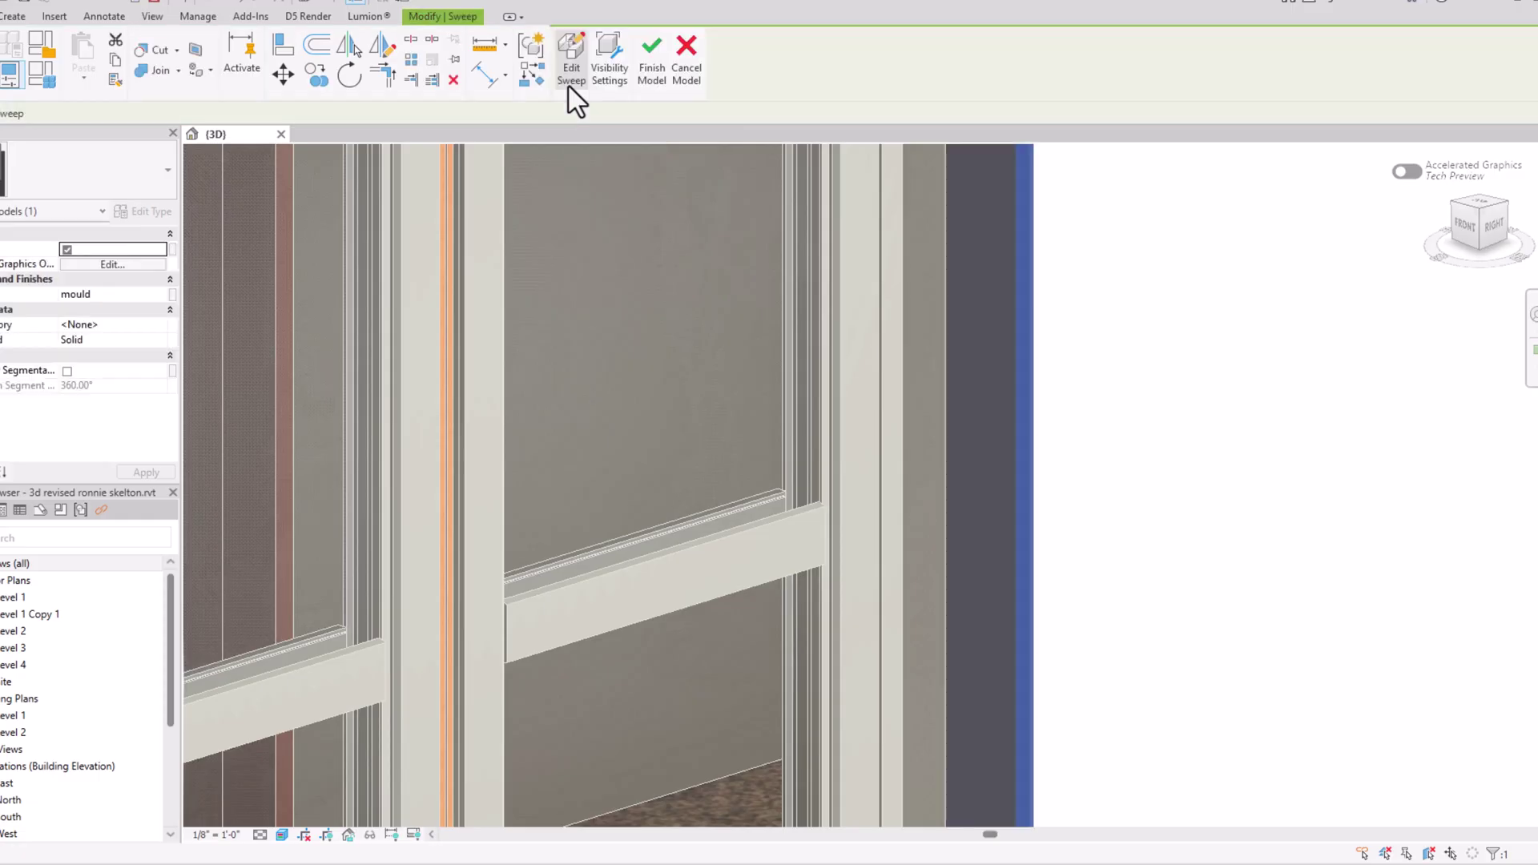
scroll(770, 337, "down", 3)
scroll(770, 337, "down", 2)
left_click(1097, 298)
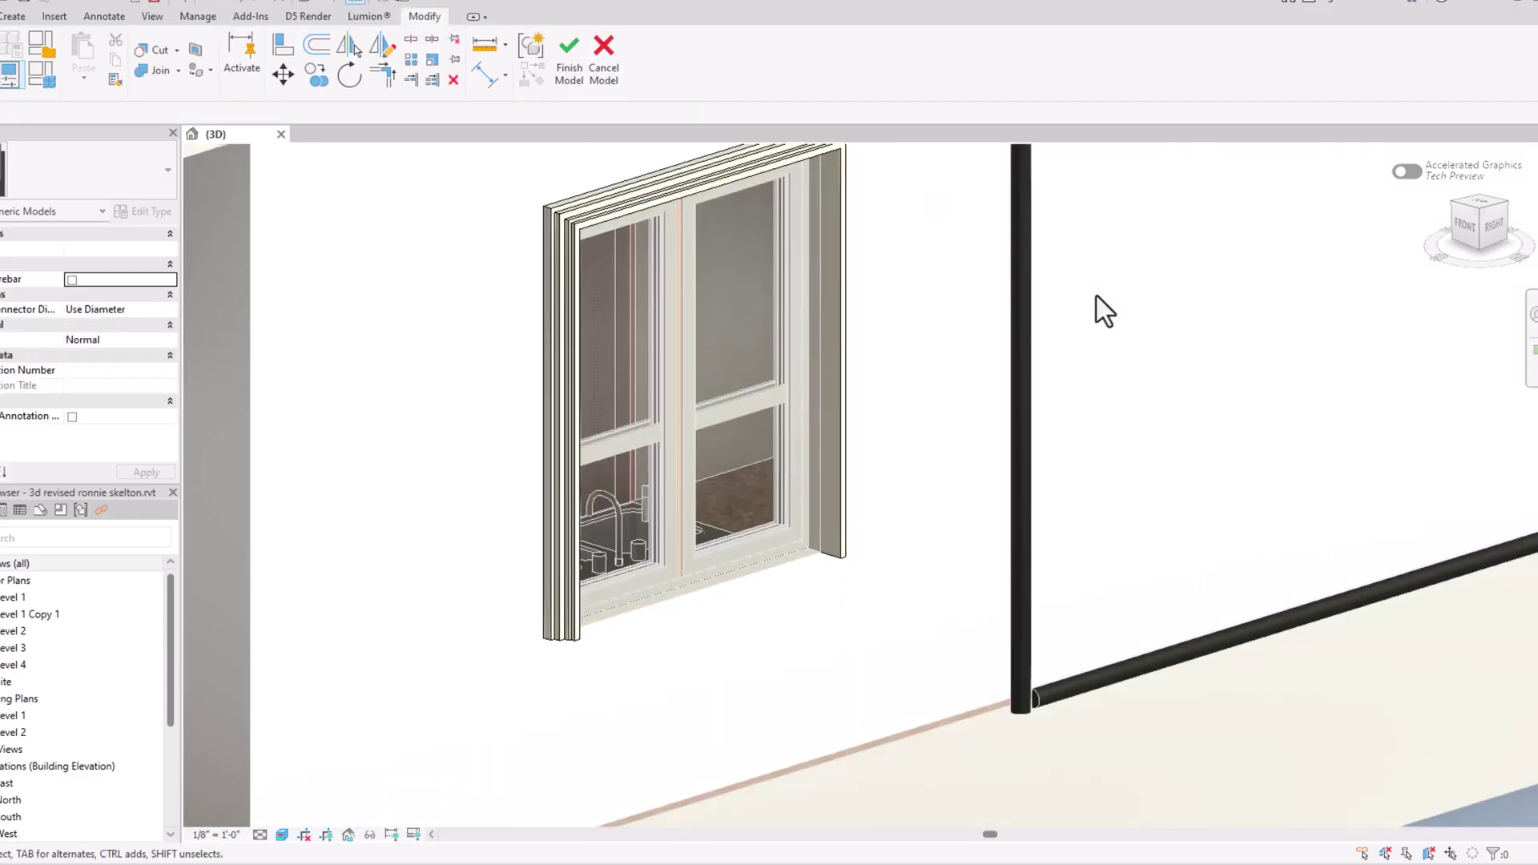
left_click(571, 67)
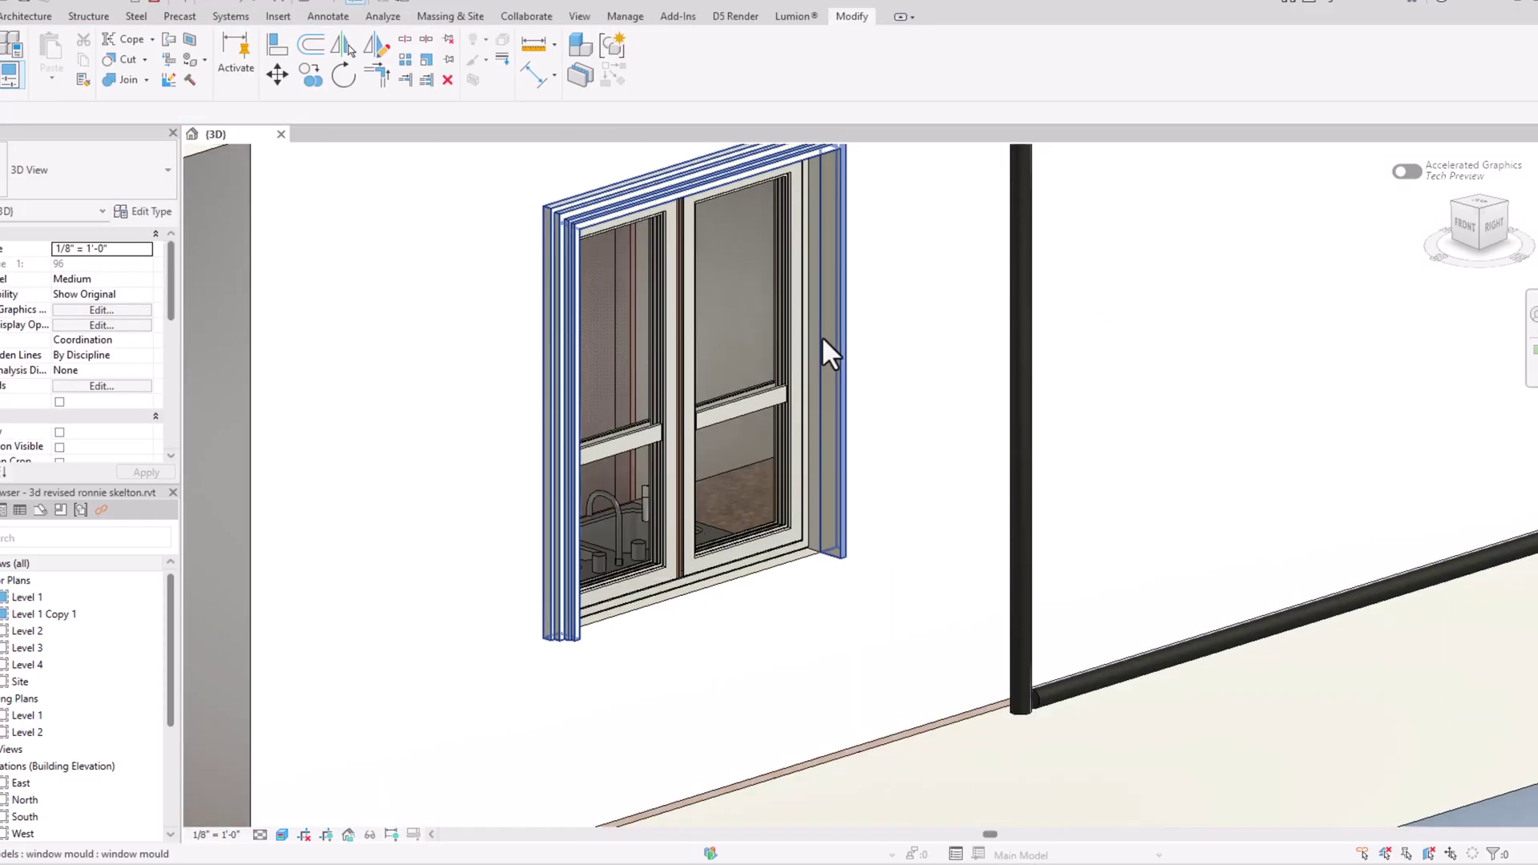
Step: Orbit and zoom out to bring the house and circular driveway into view
scroll(1100, 325, "down", 2)
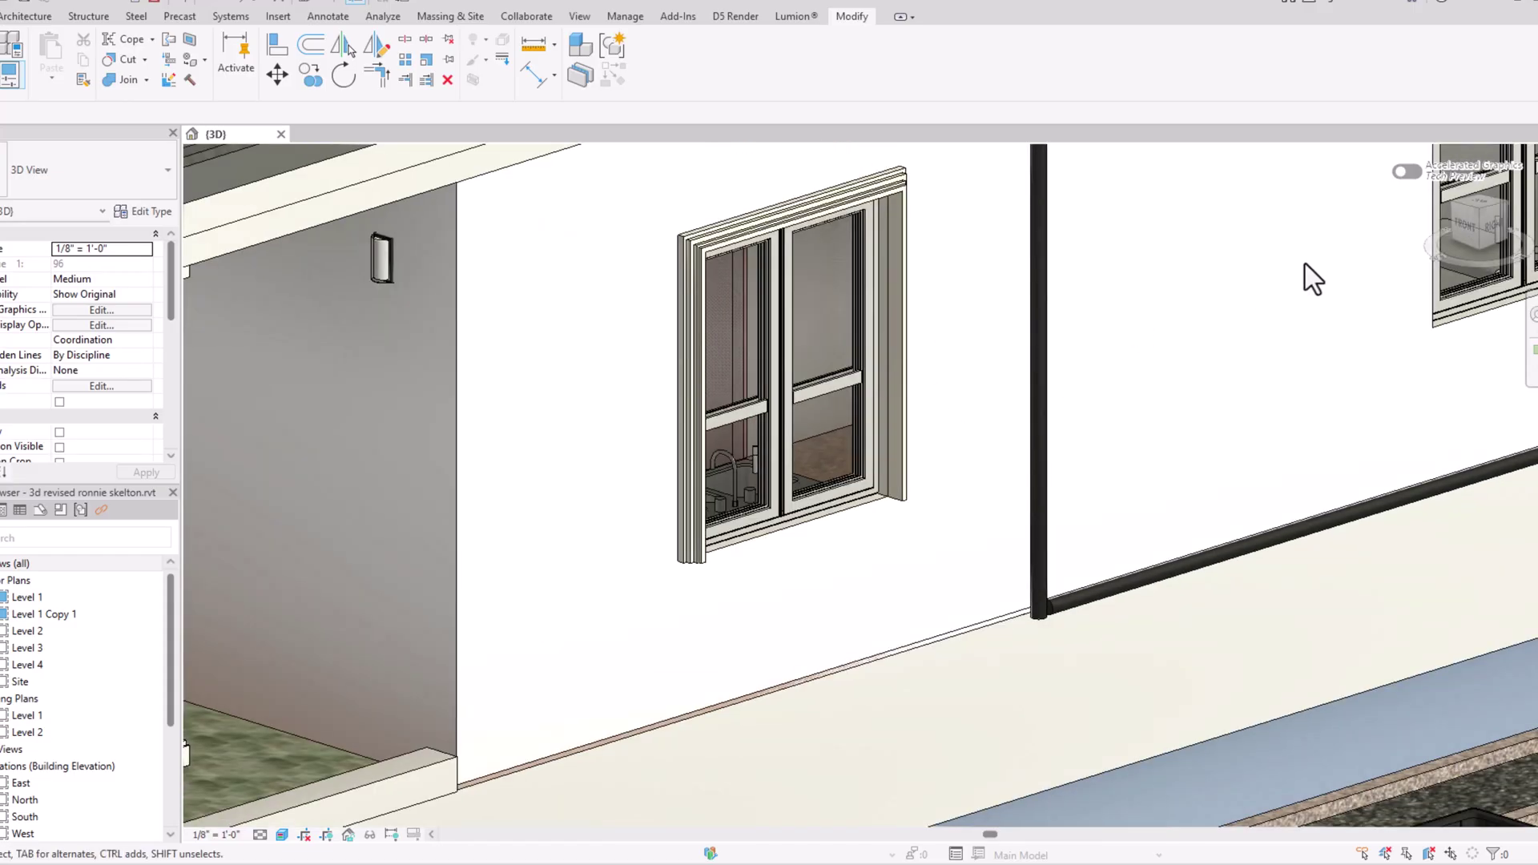
left_click_drag(1483, 221, 1391, 233)
scroll(927, 401, "down", 4)
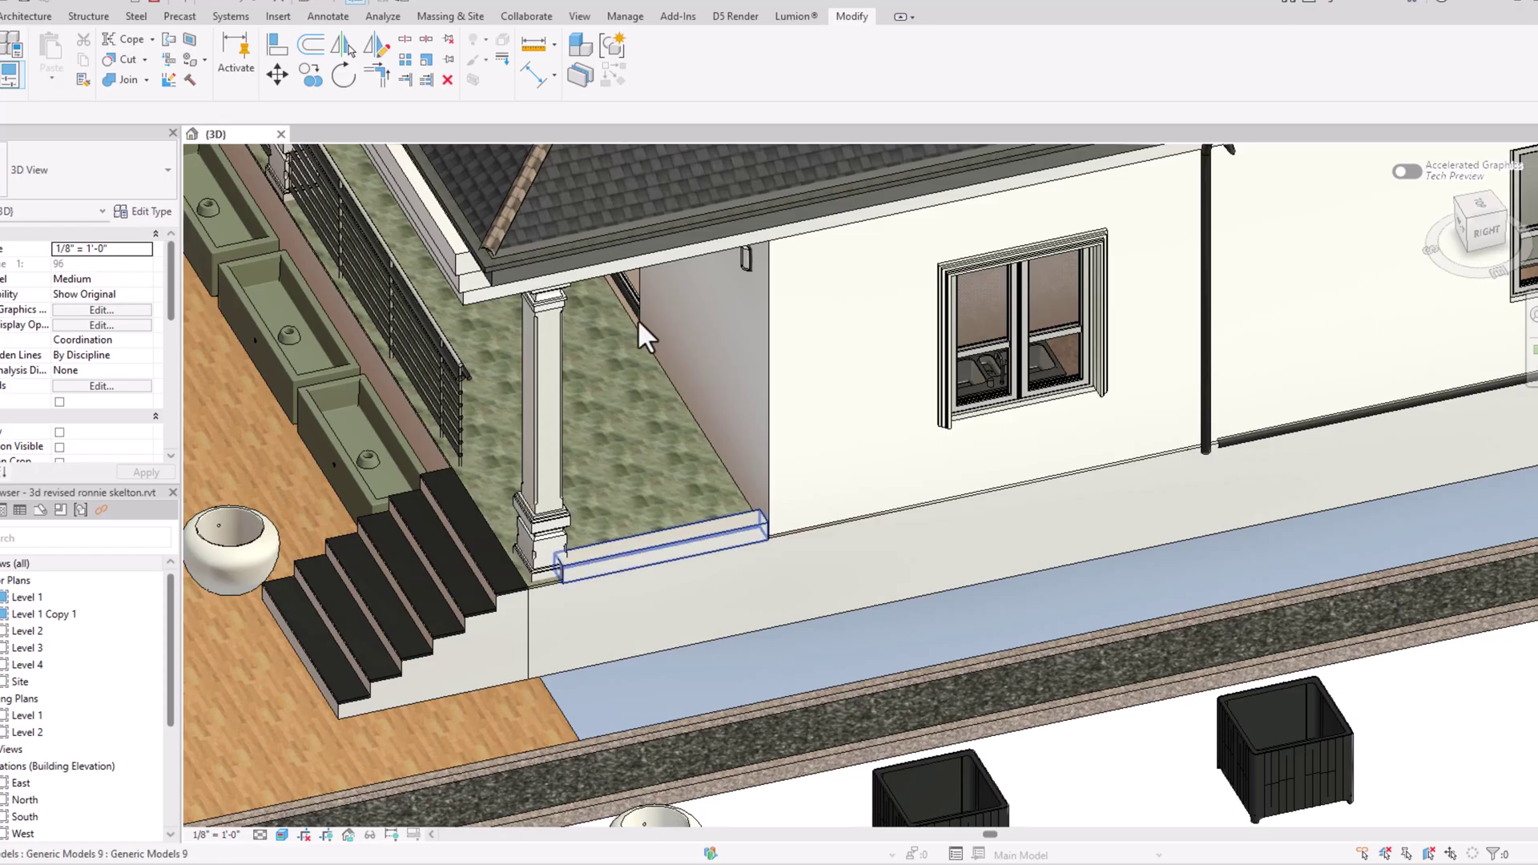
scroll(1062, 348, "down", 4)
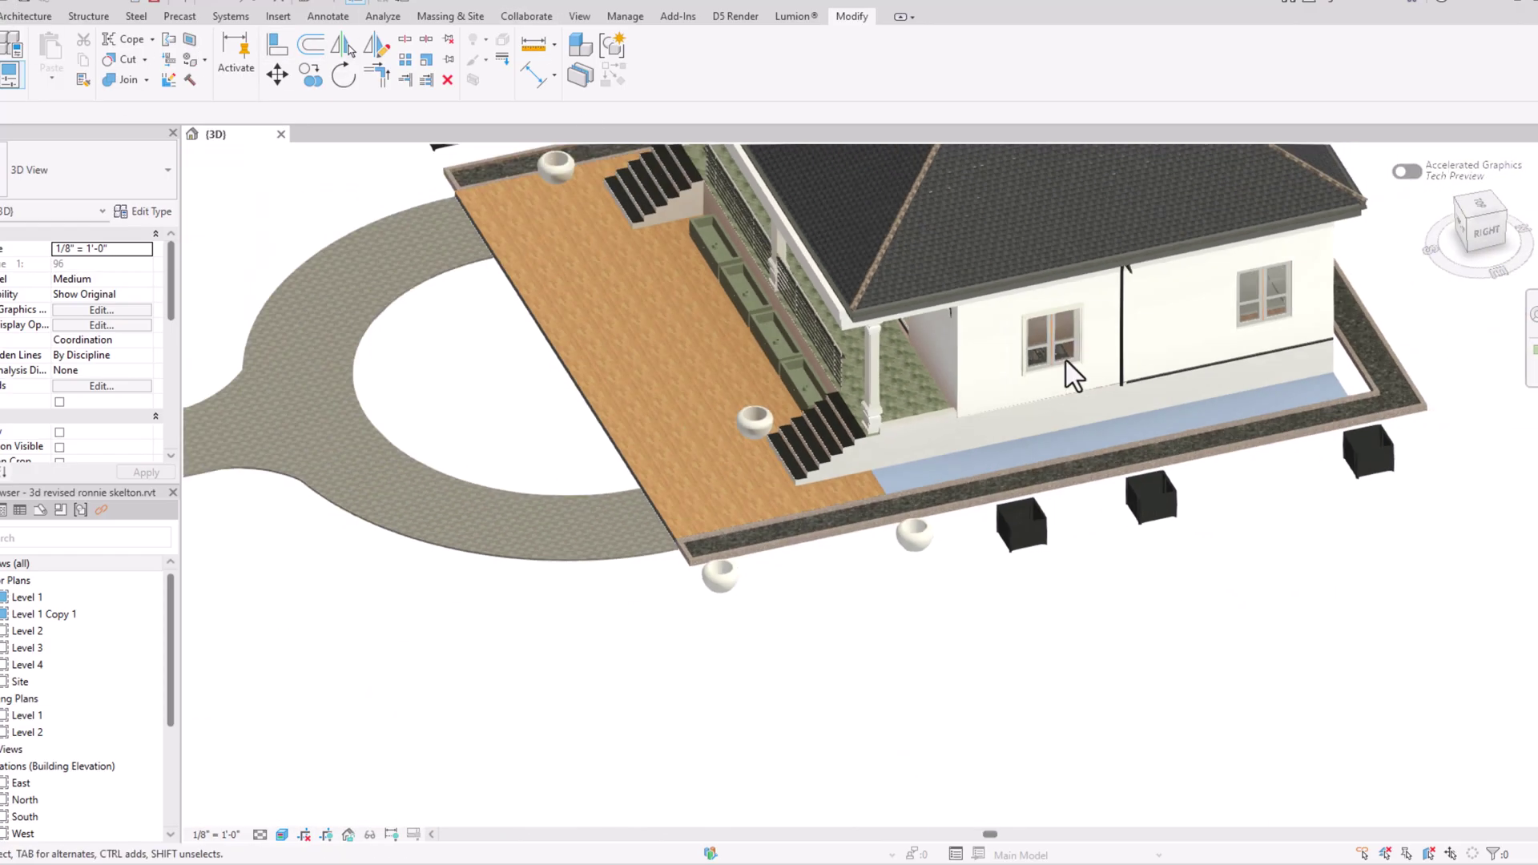
scroll(384, 481, "up", 5)
scroll(590, 539, "down", 5)
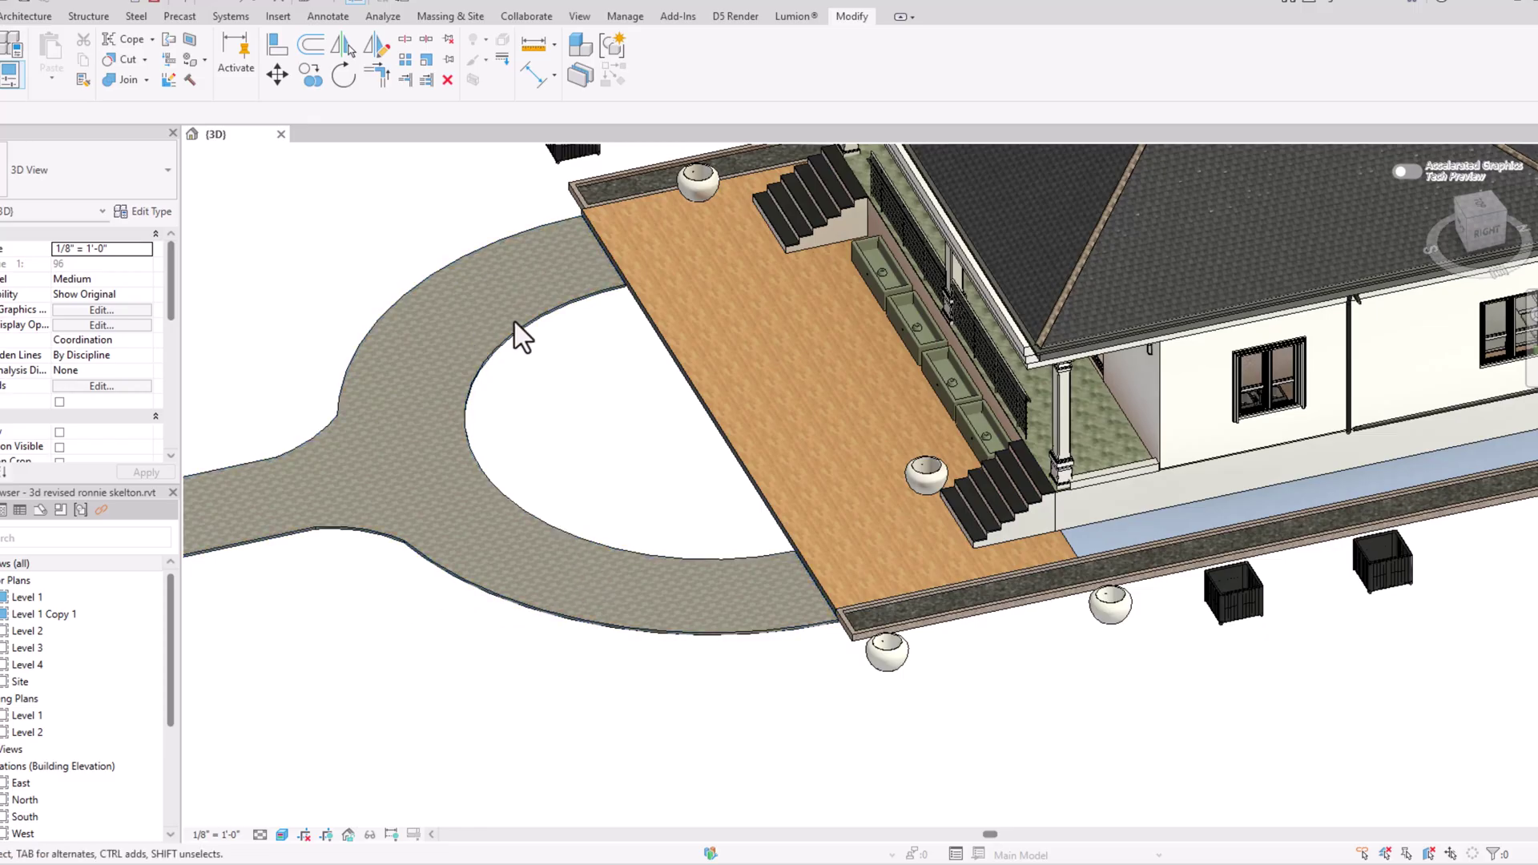
scroll(516, 394, "down", 4)
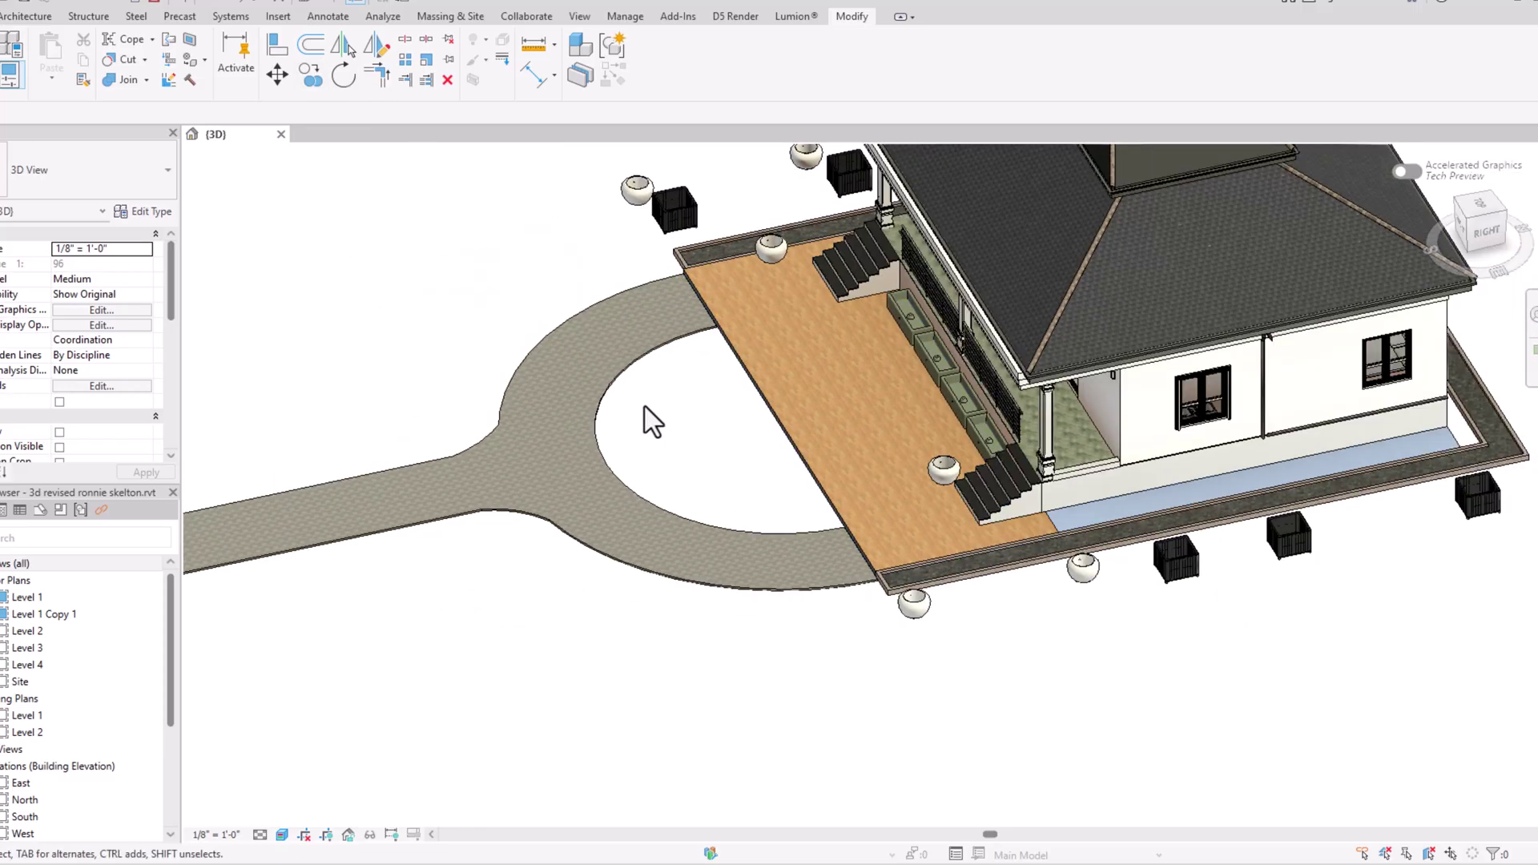
scroll(661, 325, "up", 3)
scroll(506, 416, "down", 2)
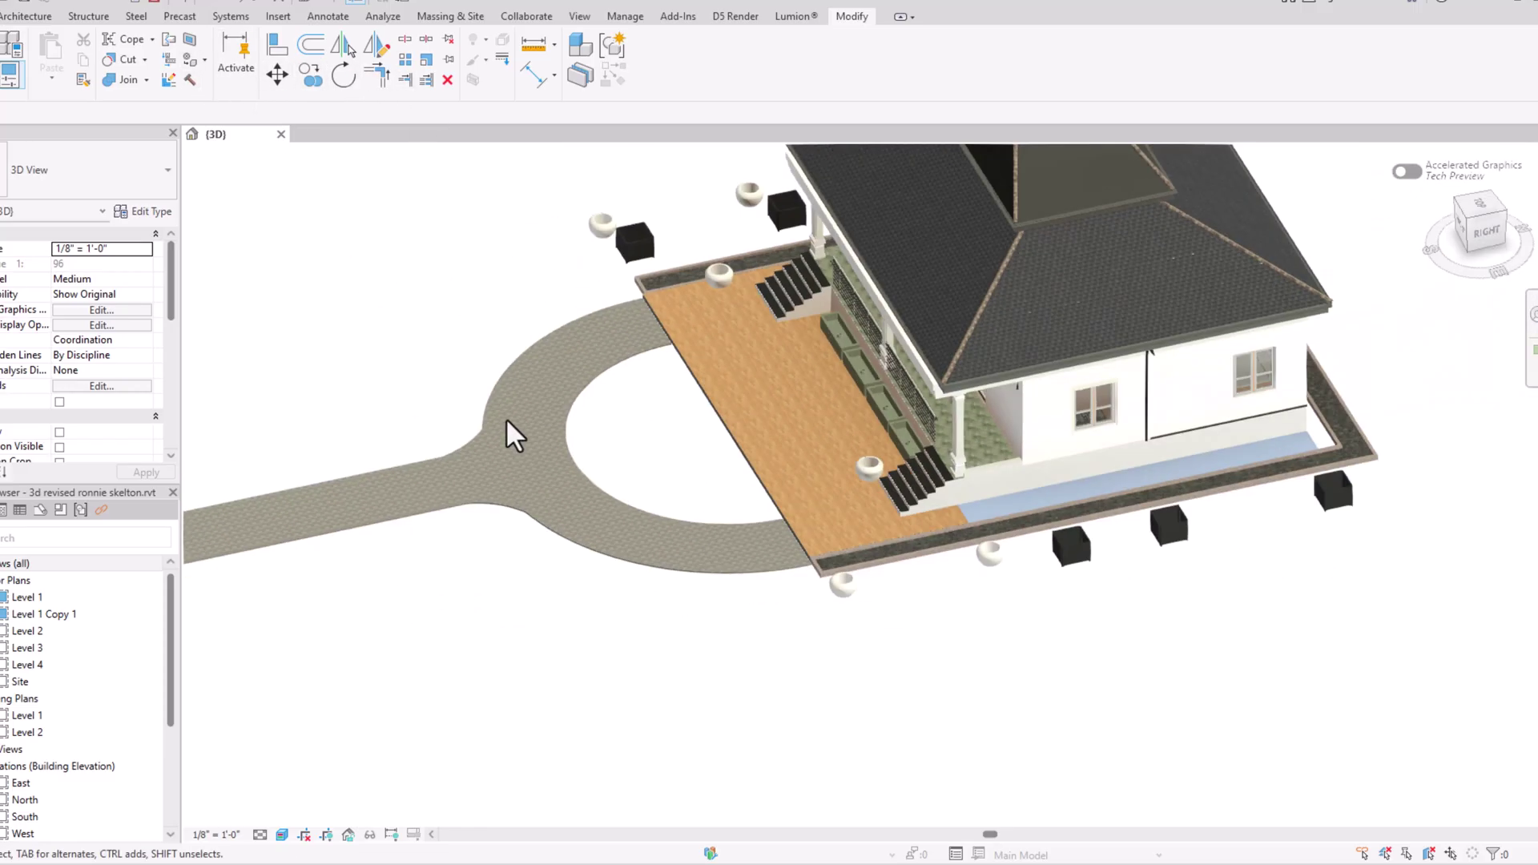
Step: Create a Parking-category in-place model named Parking 1 at the driveway and start a sweep
left_click(650, 523)
left_click(33, 20)
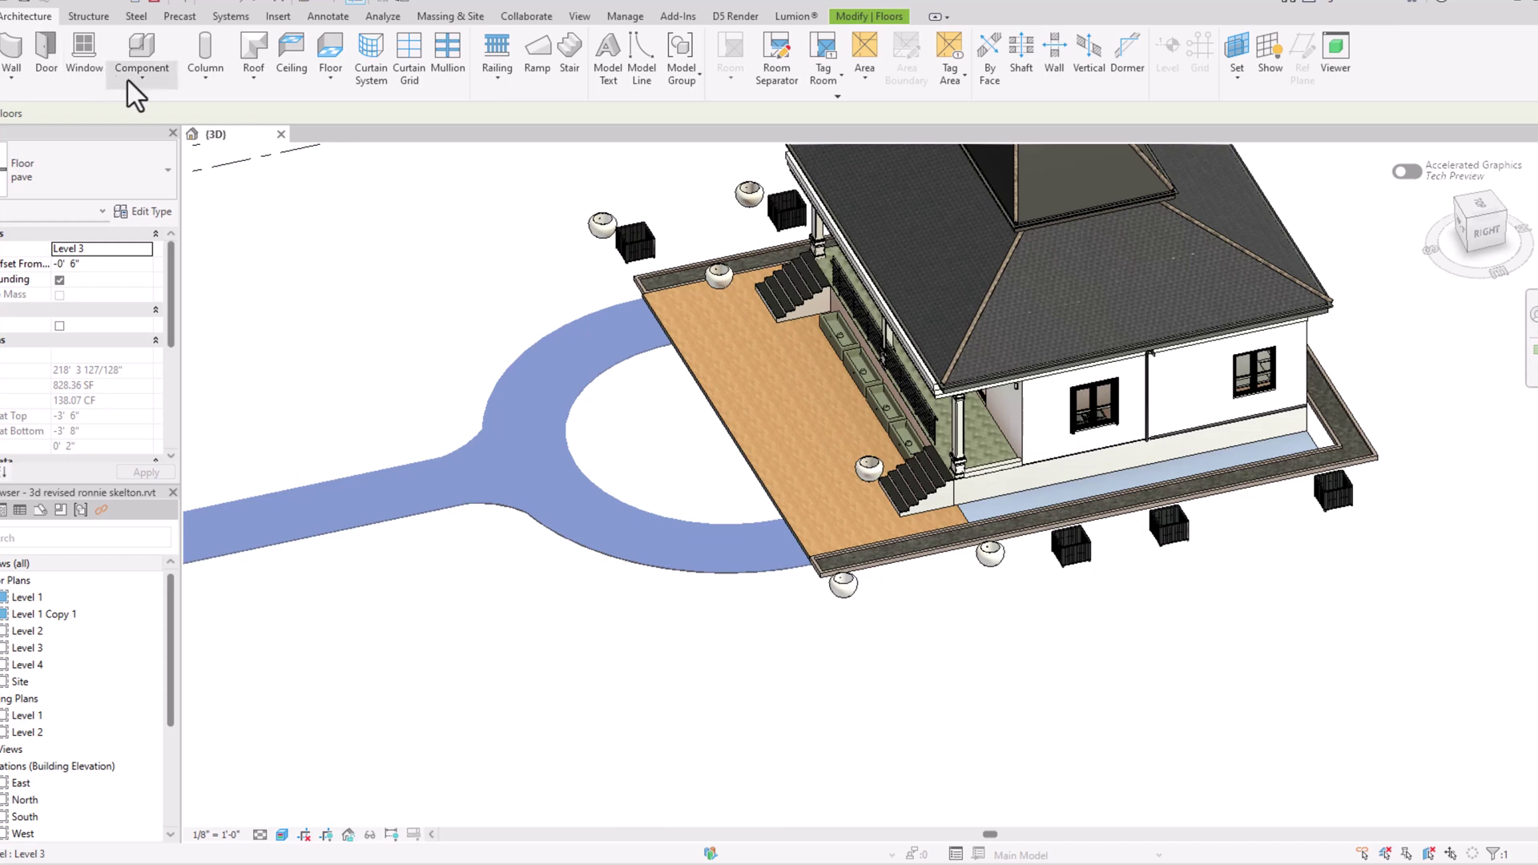
left_click(135, 78)
left_click(160, 145)
scroll(516, 410, "down", 3)
scroll(516, 410, "down", 3)
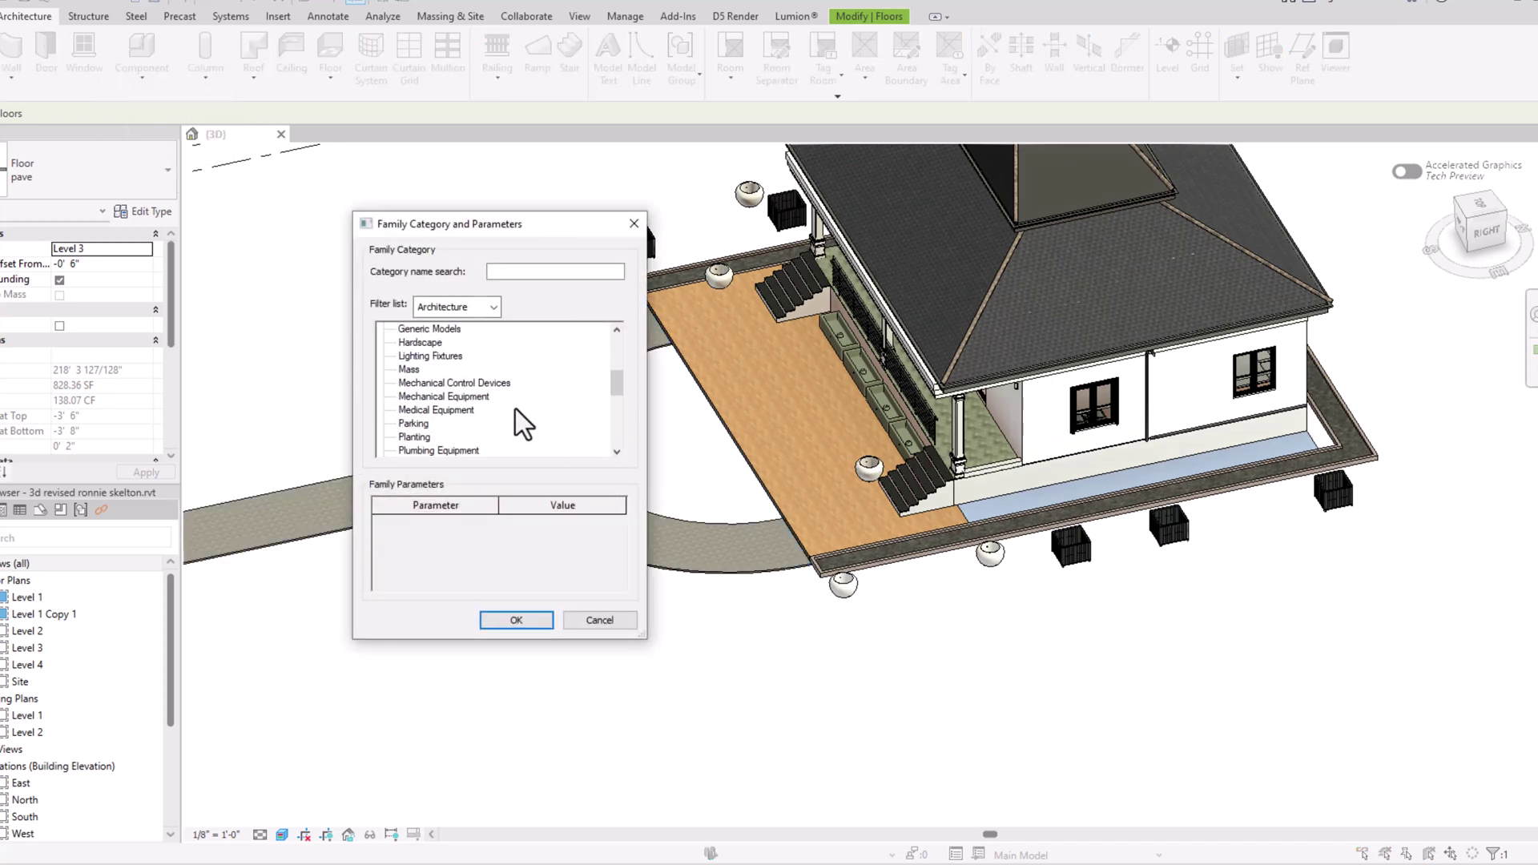
left_click(422, 411)
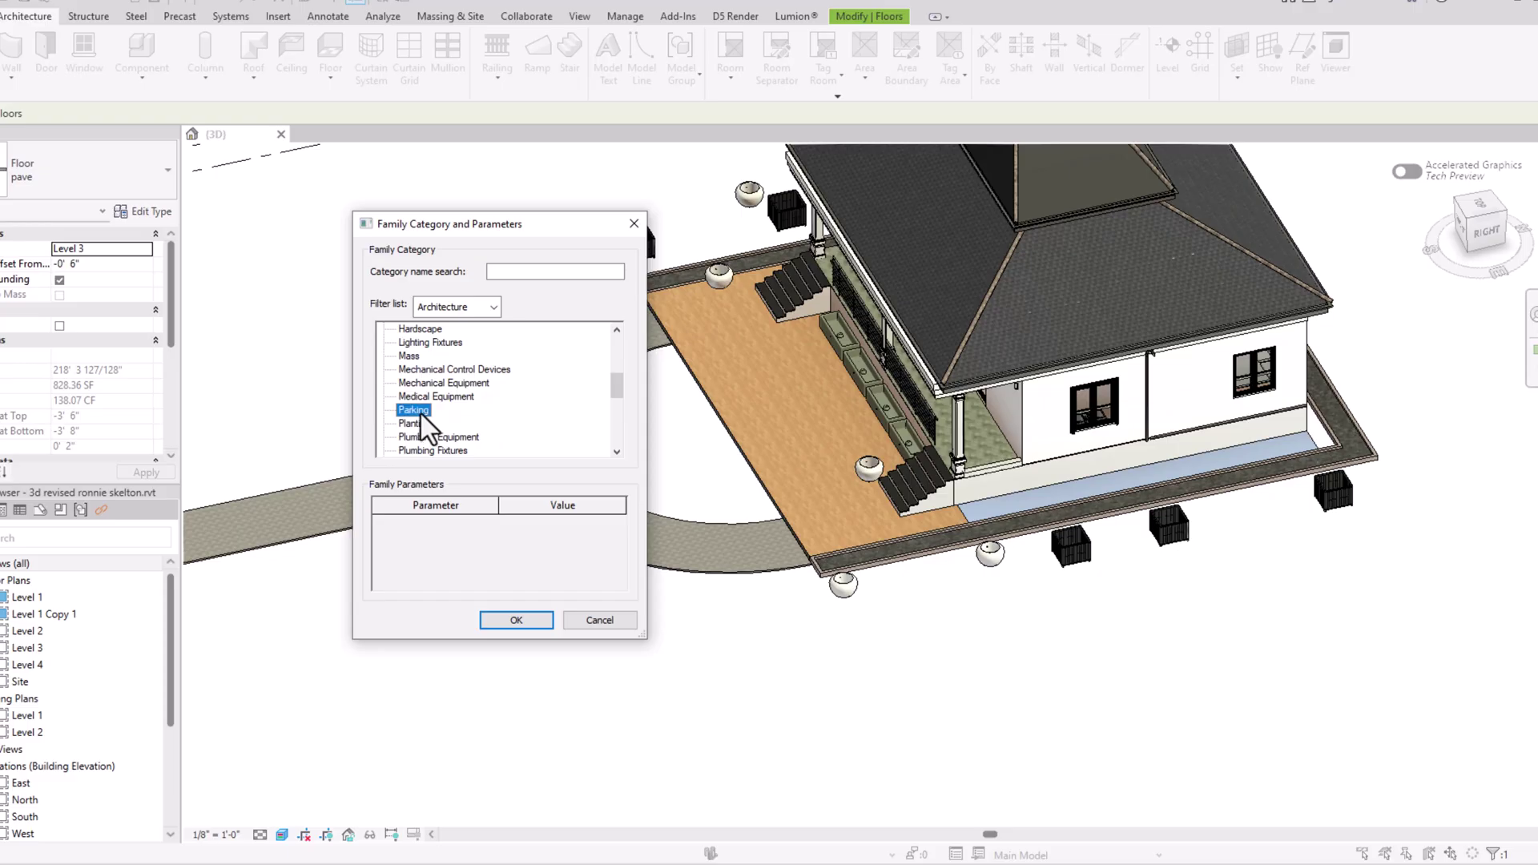
left_click(518, 613)
left_click(319, 463)
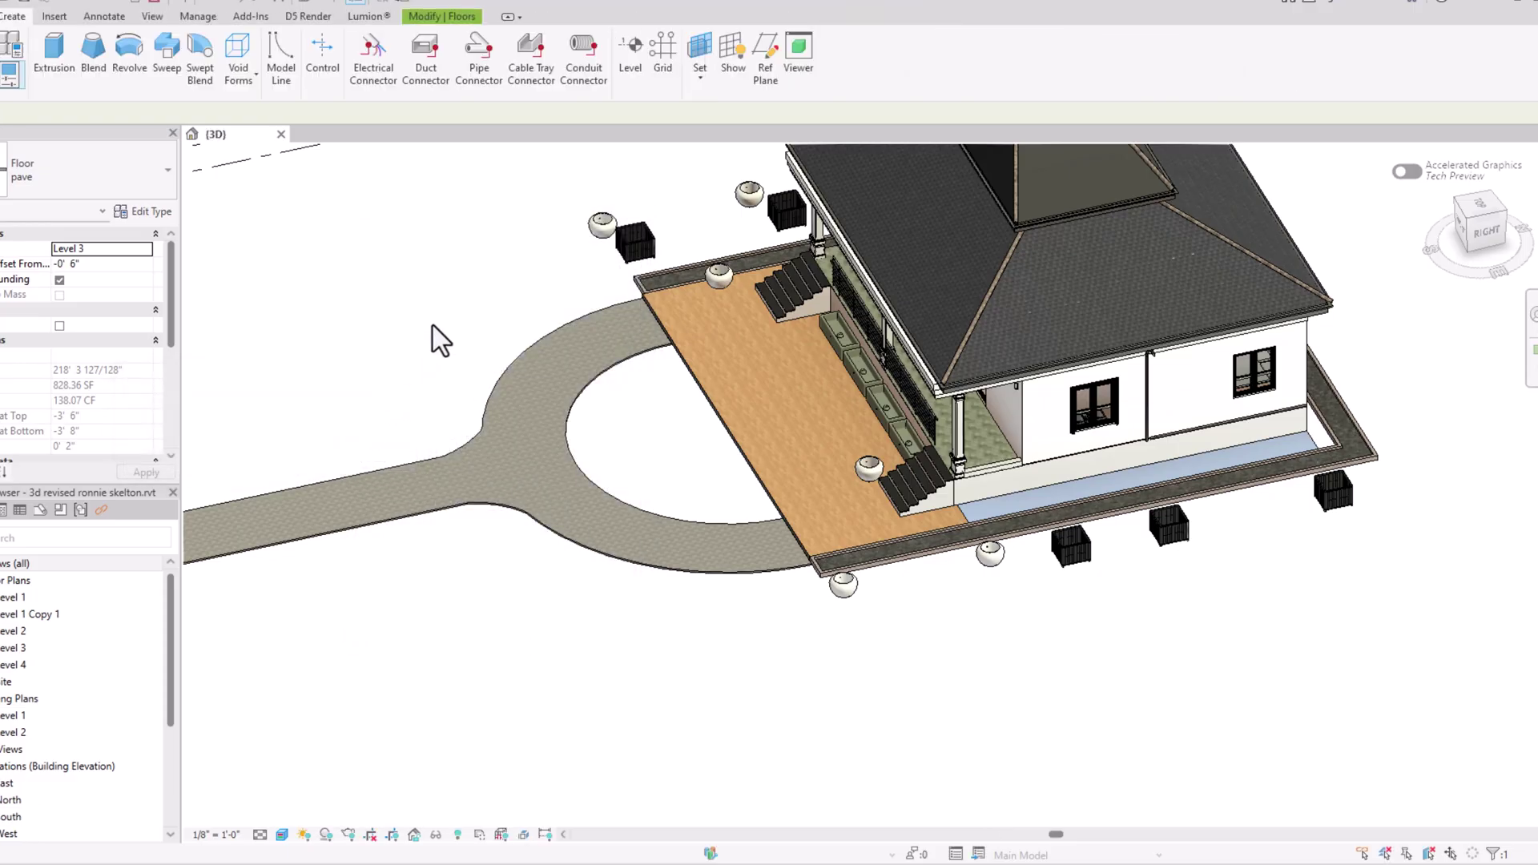
left_click(199, 48)
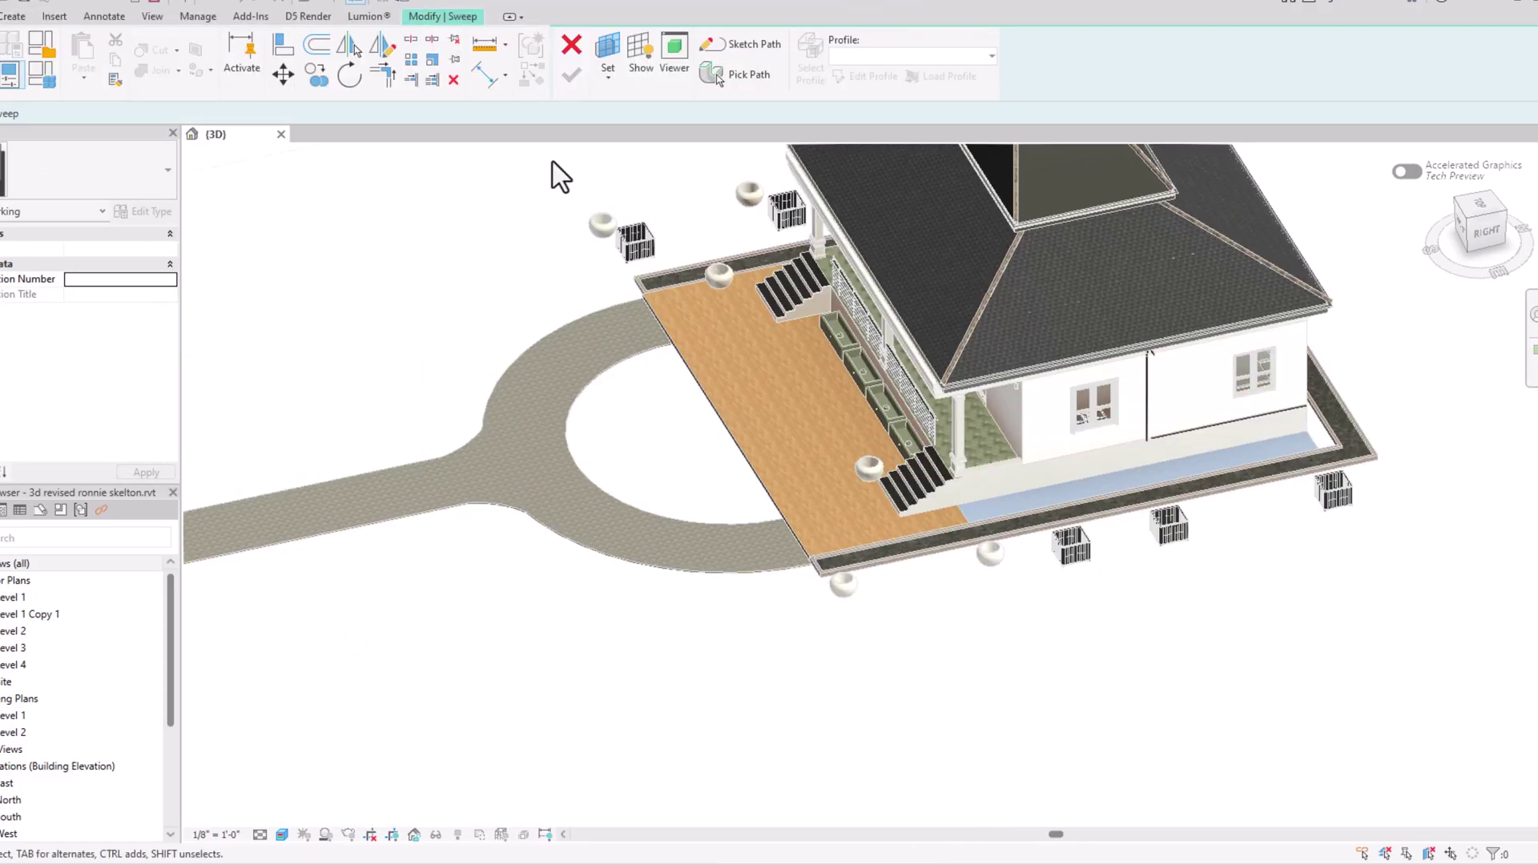
Step: Pick both arcs of the driveway's inner circle edge as the curb's sweep path
left_click(763, 72)
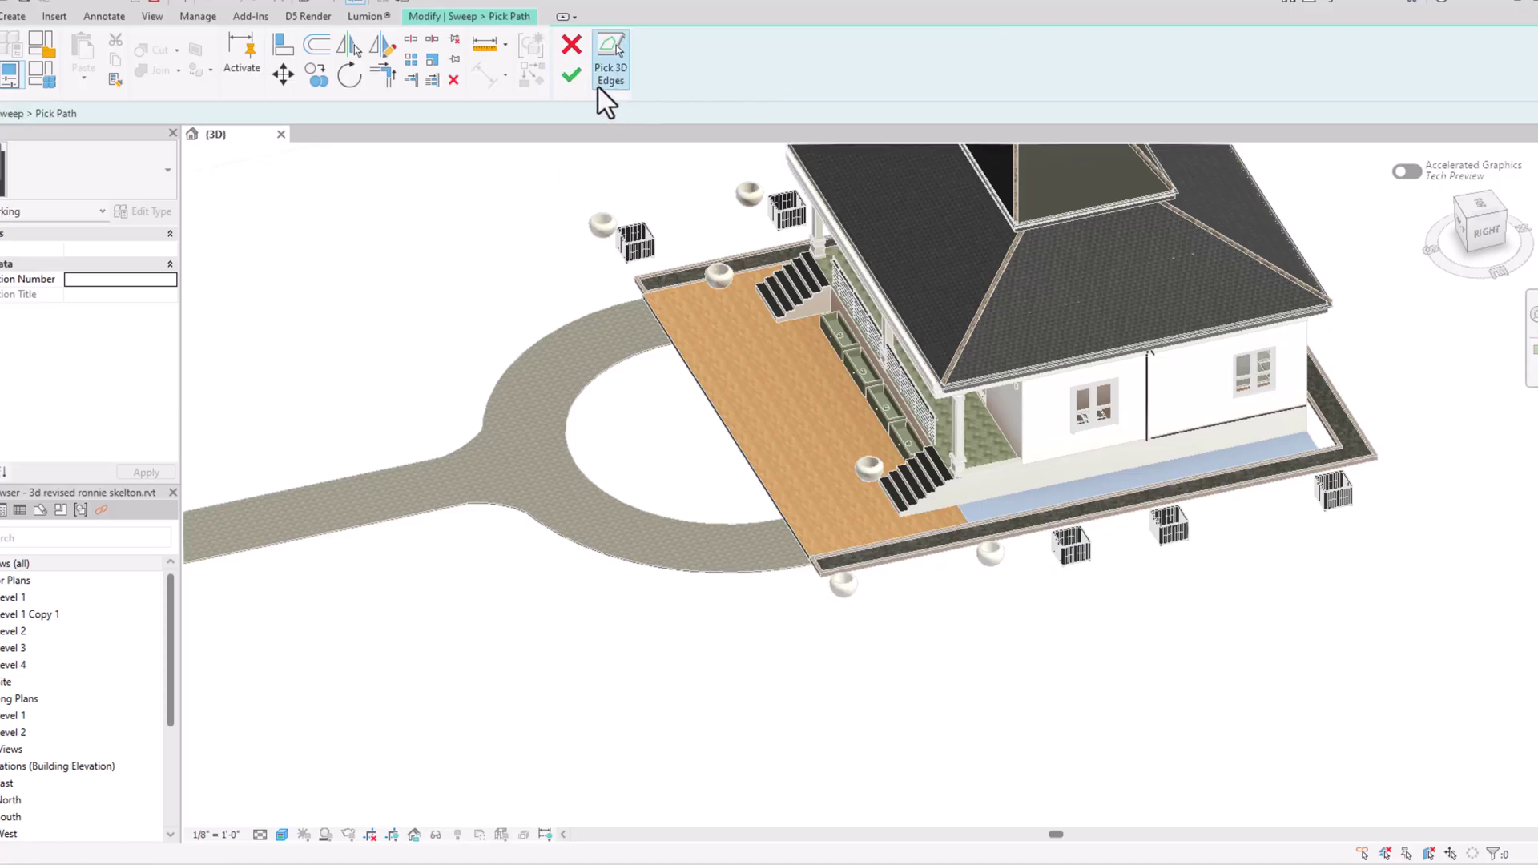
scroll(615, 336, "up", 3)
left_click(610, 377)
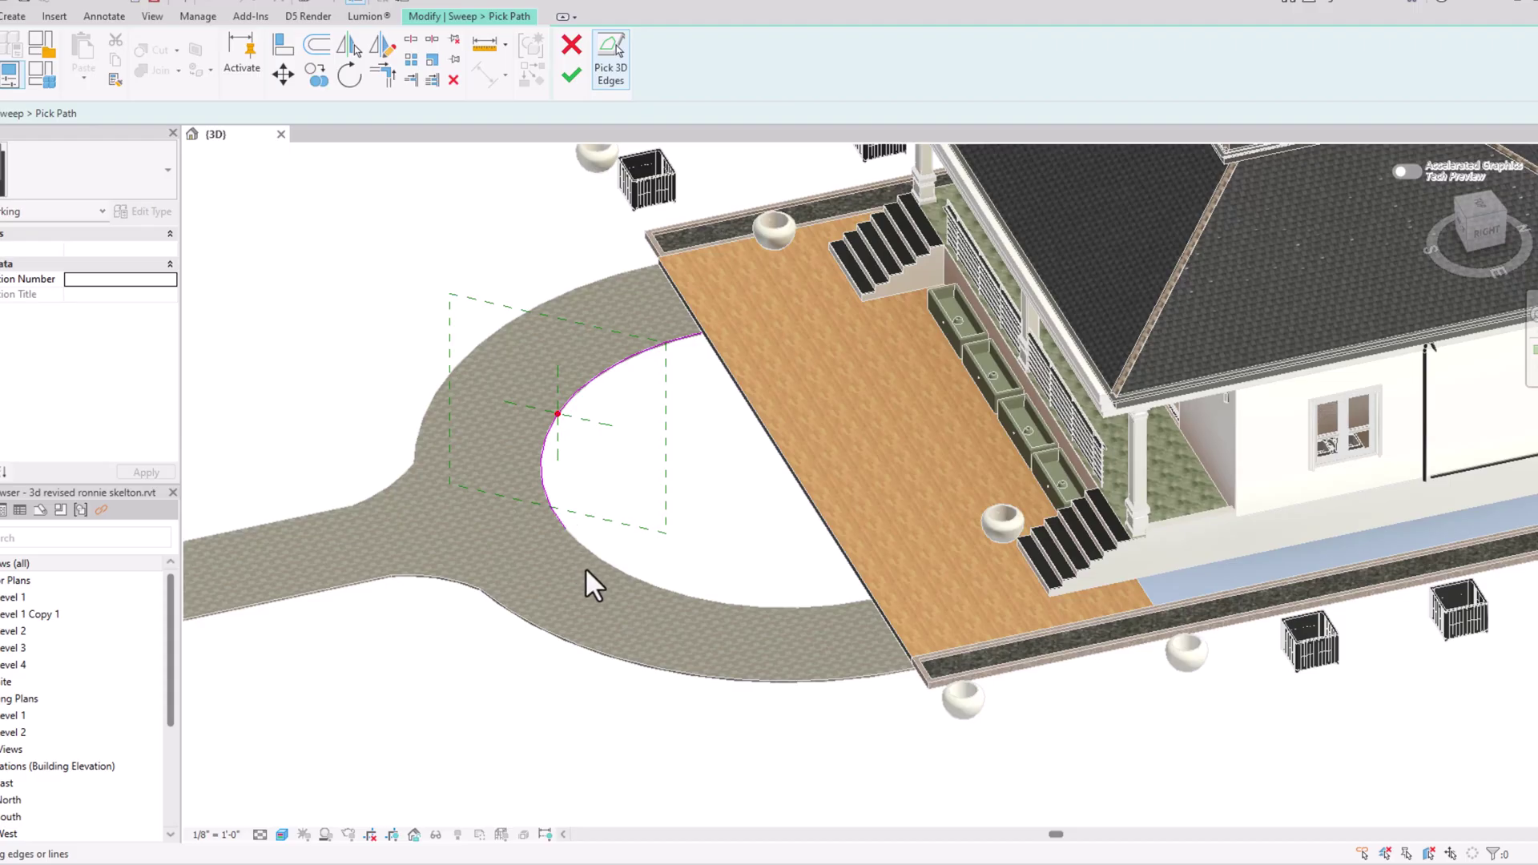
left_click(589, 554)
scroll(617, 416, "up", 2)
left_click(573, 72)
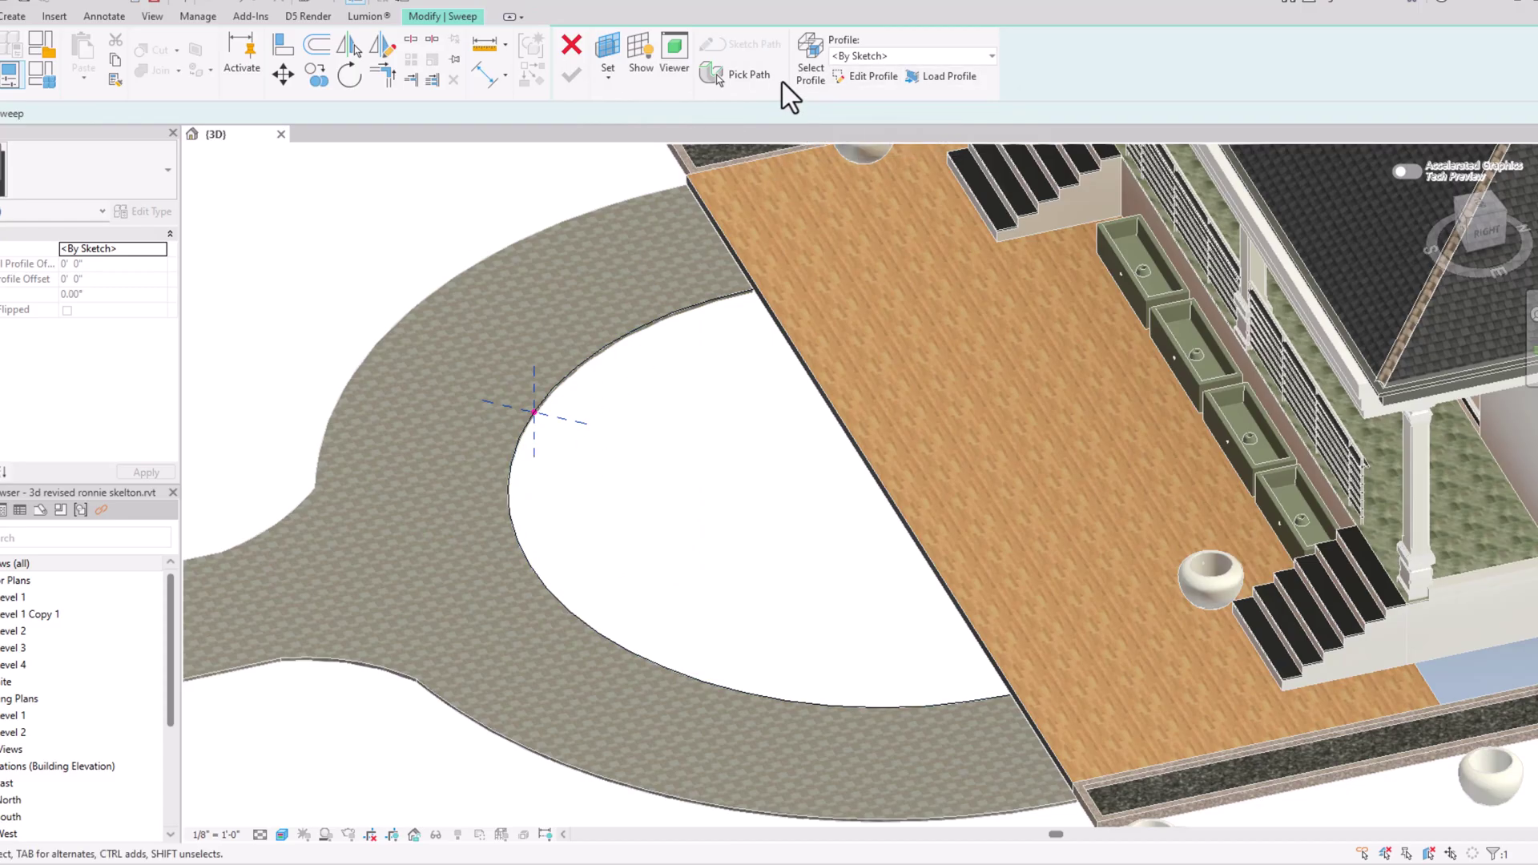
Step: Sketch a small closed curb profile at the path point and finish the sweep
left_click(849, 76)
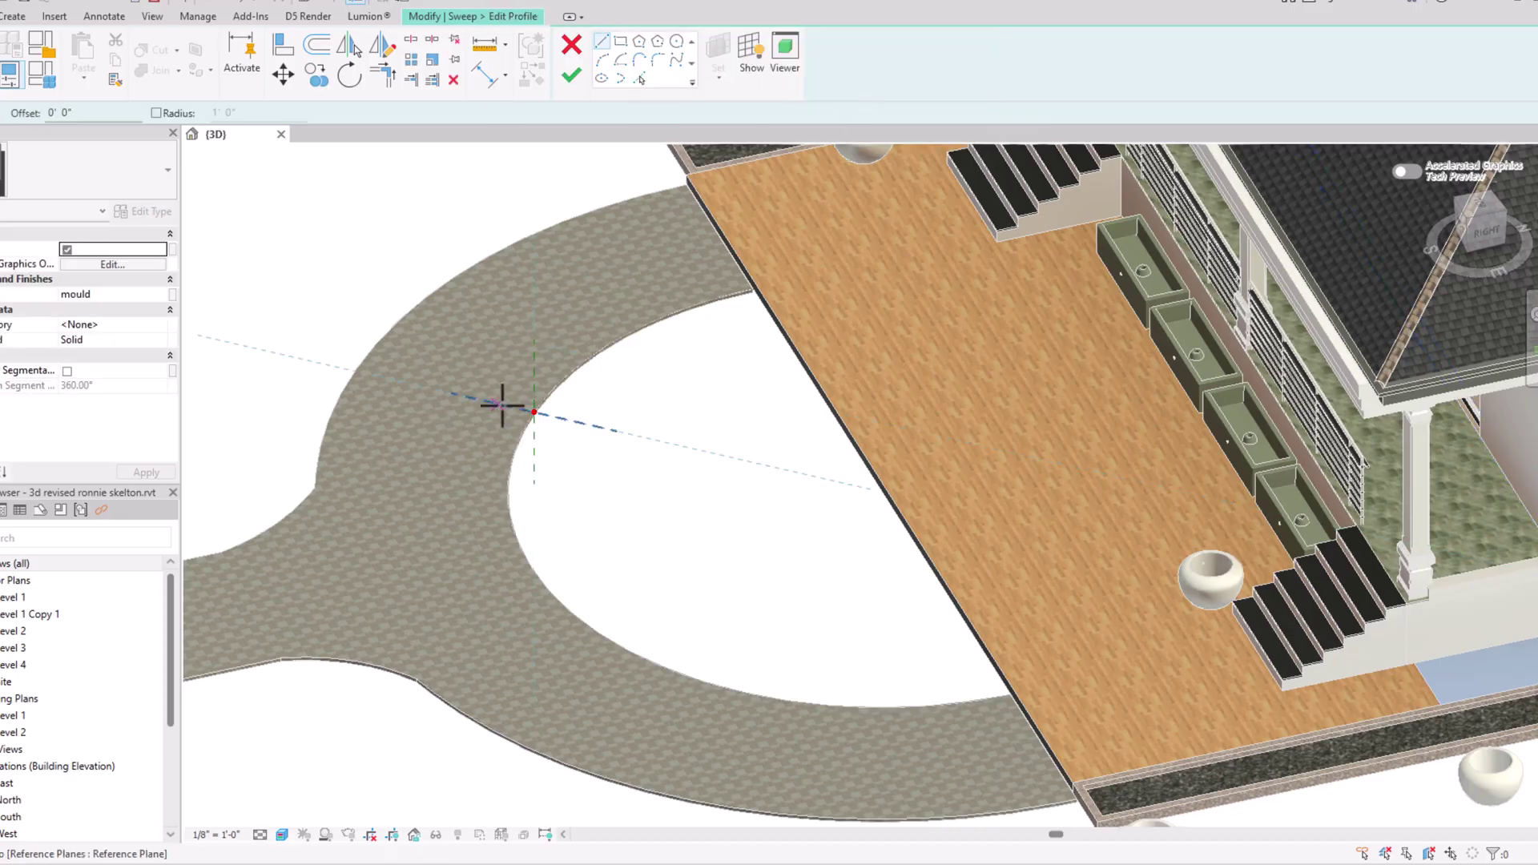
scroll(533, 411, "up", 4)
scroll(533, 411, "up", 2)
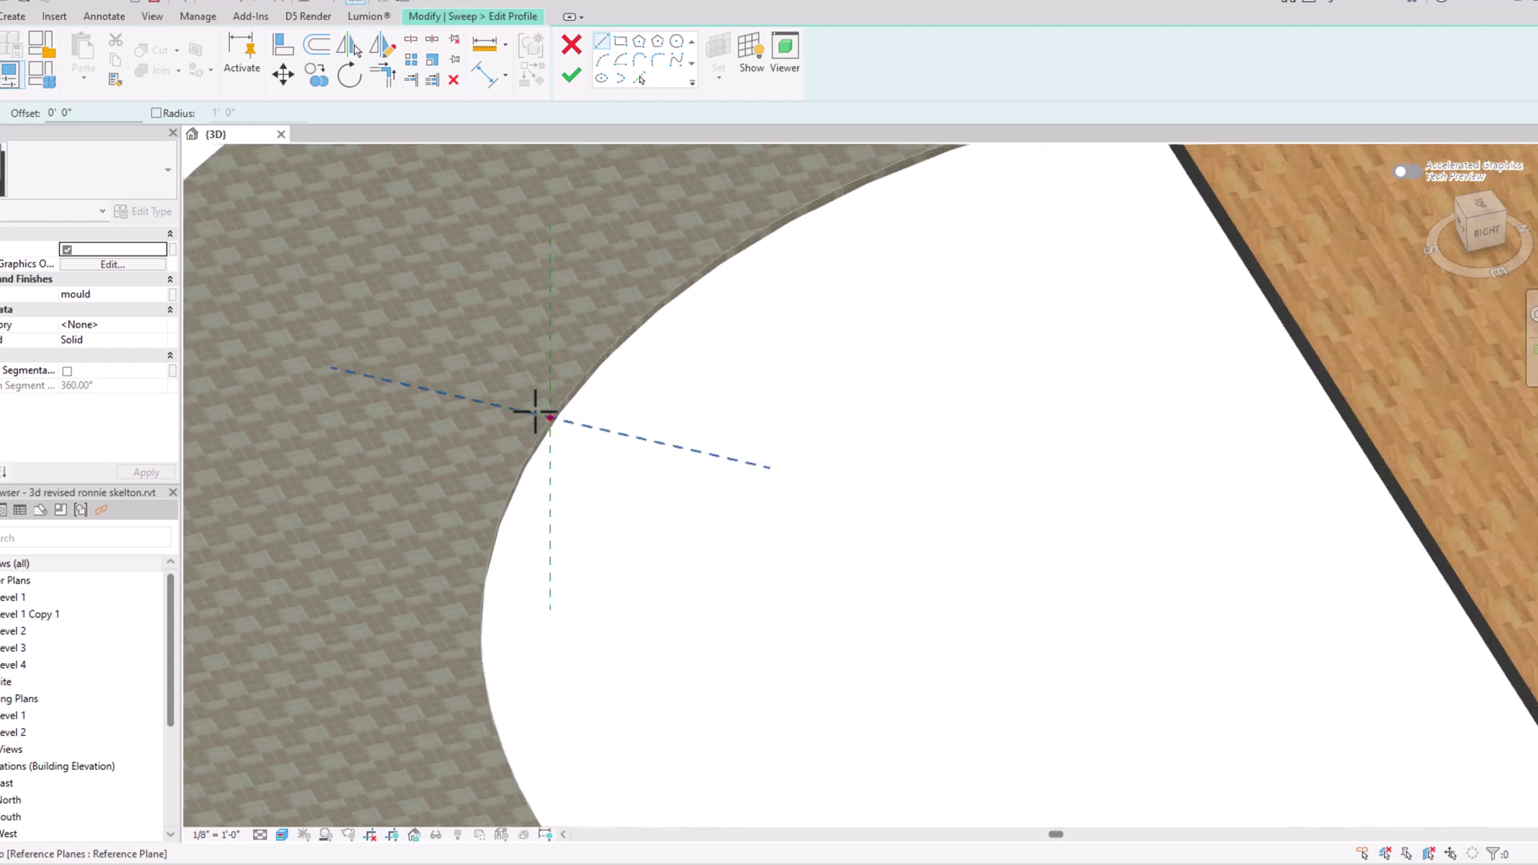
left_click(550, 418)
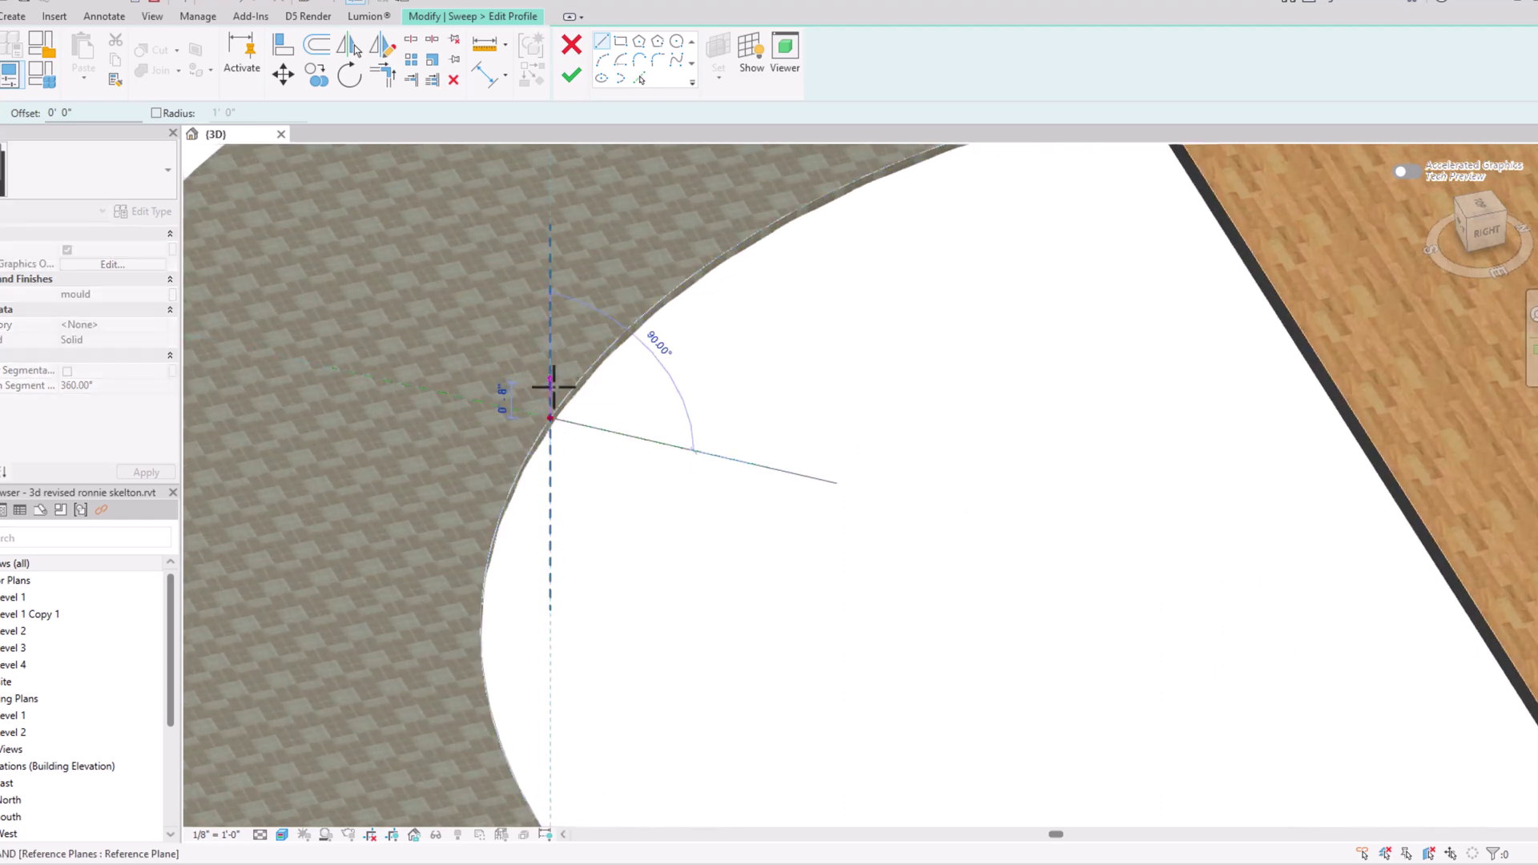
scroll(570, 386, "up", 2)
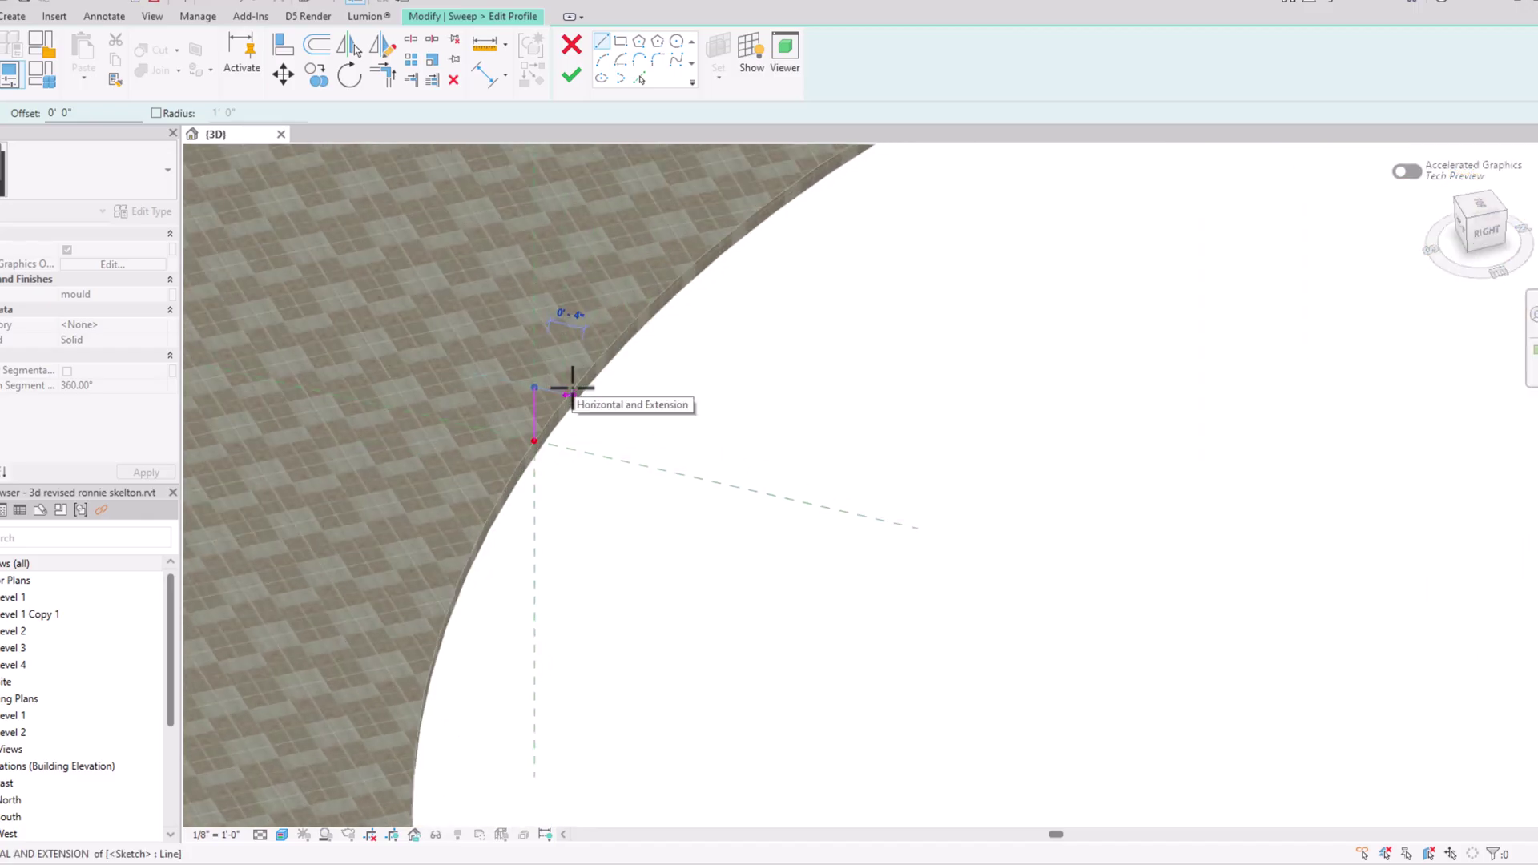
left_click(563, 393)
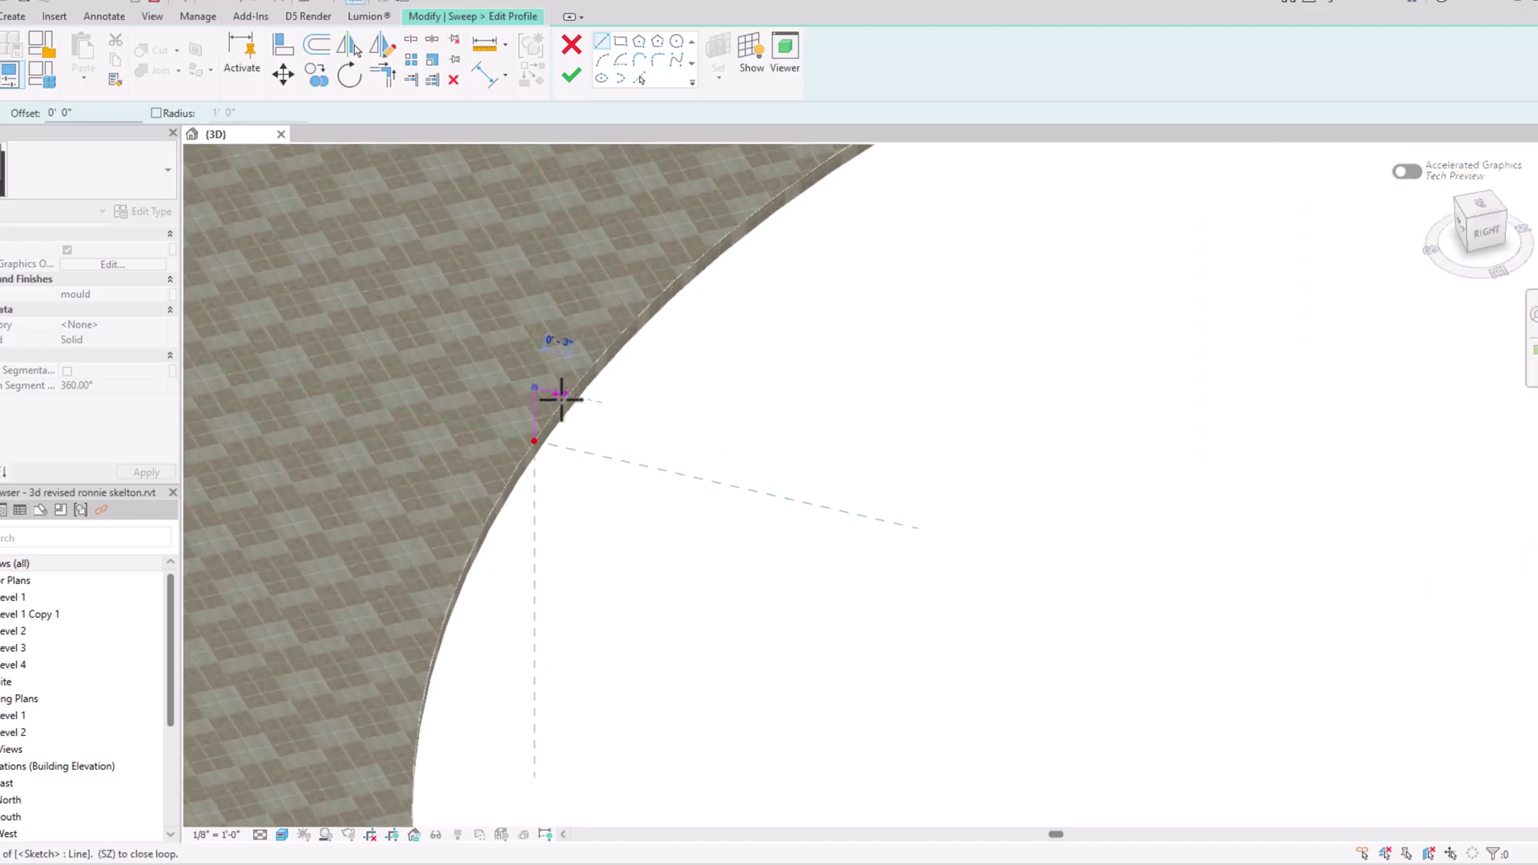
left_click(578, 450)
left_click(534, 439)
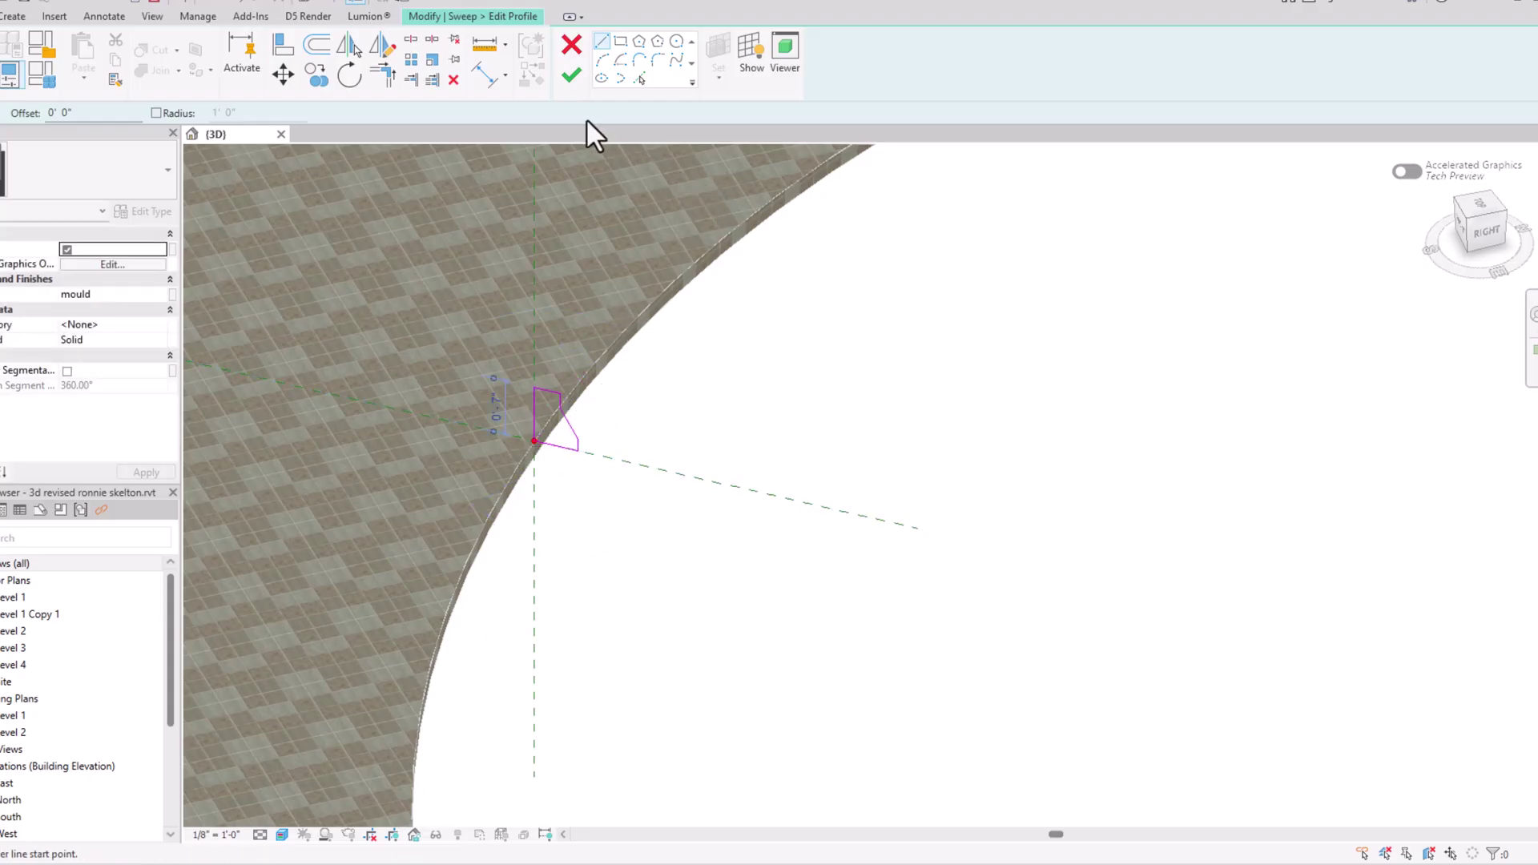
left_click(571, 75)
left_click(571, 75)
scroll(502, 272, "down", 2)
scroll(502, 272, "down", 3)
scroll(662, 535, "up", 1)
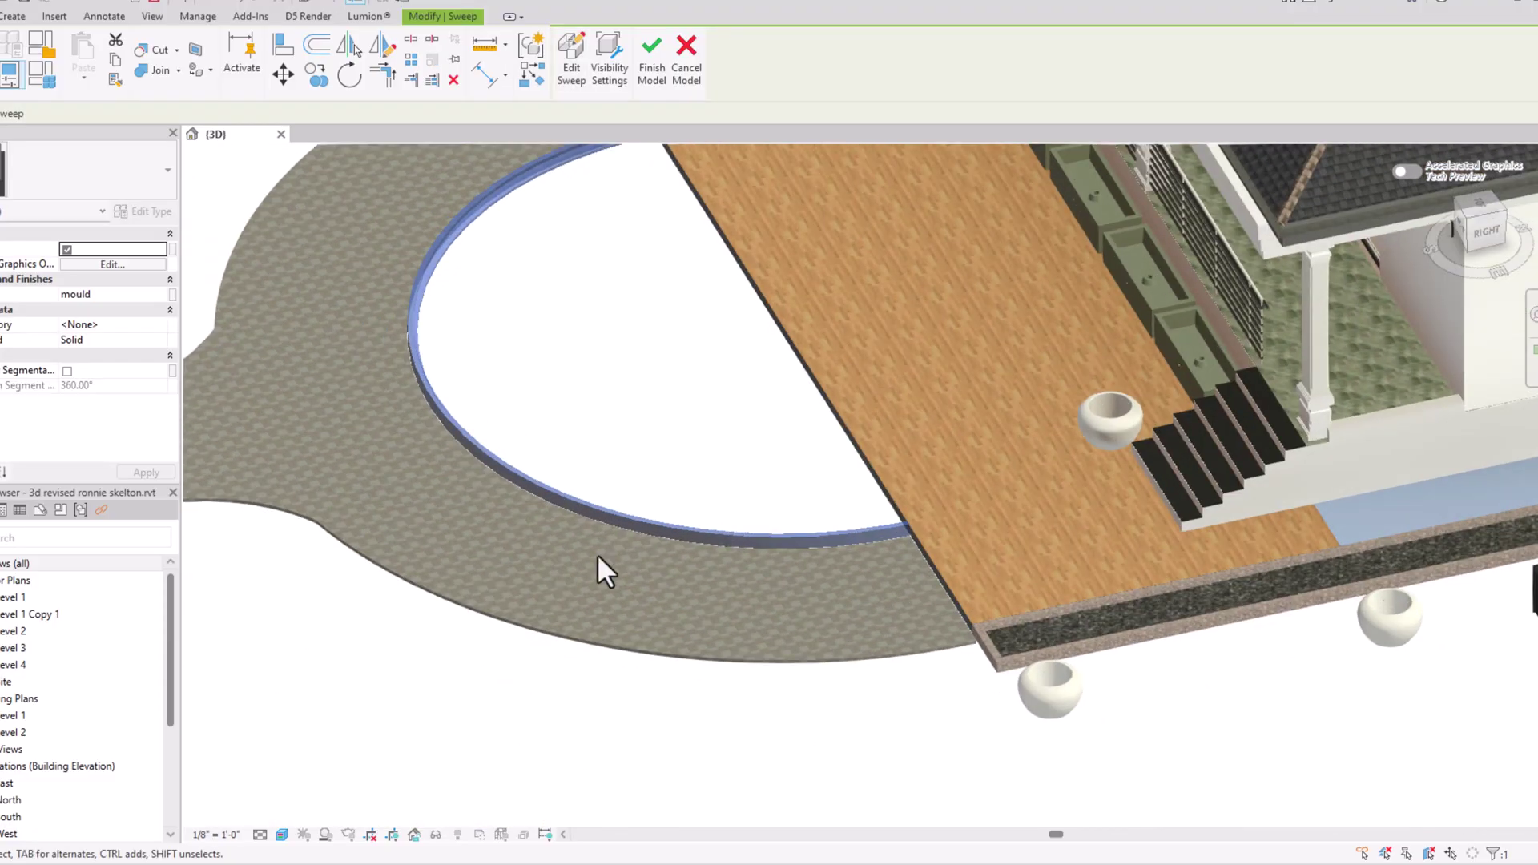
Step: Commit the curb as the finished Parking 1 in-place model
scroll(594, 383, "down", 1)
scroll(657, 219, "up", 2)
key("Escape")
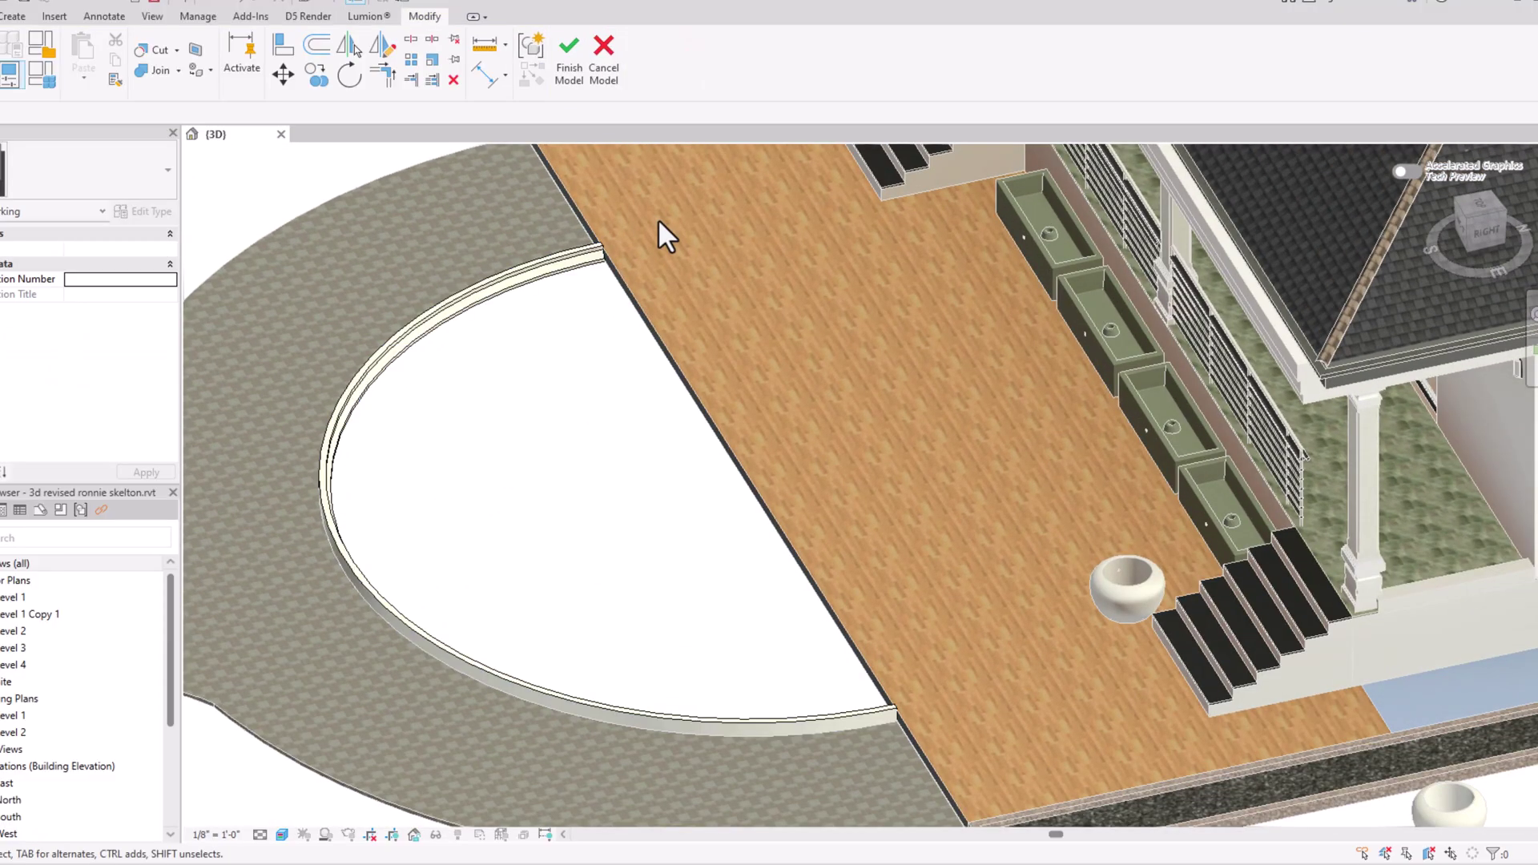
scroll(458, 423, "down", 3)
scroll(566, 457, "down", 1)
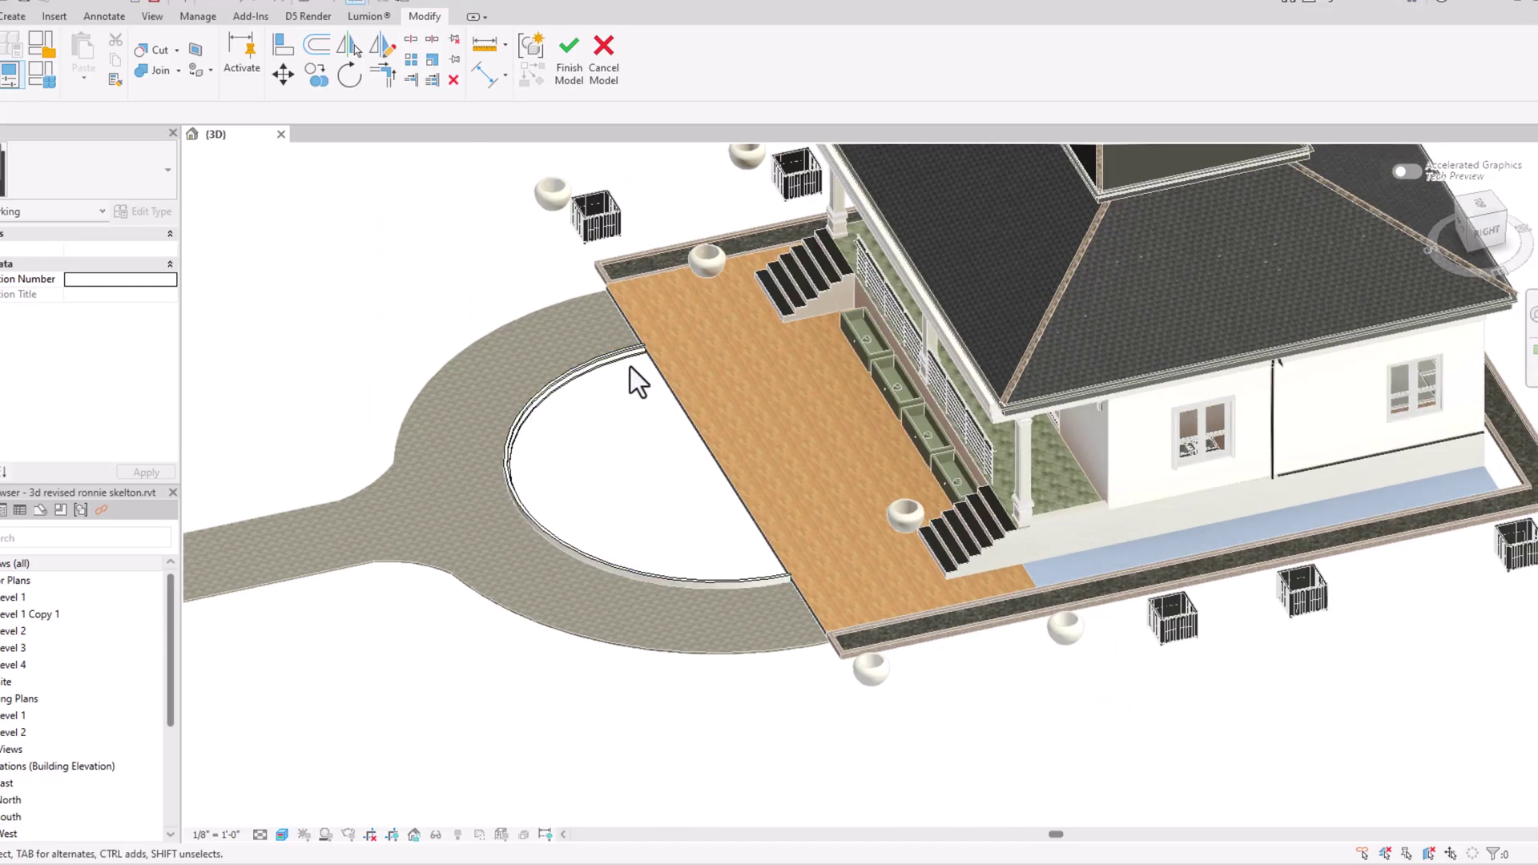
left_click(572, 78)
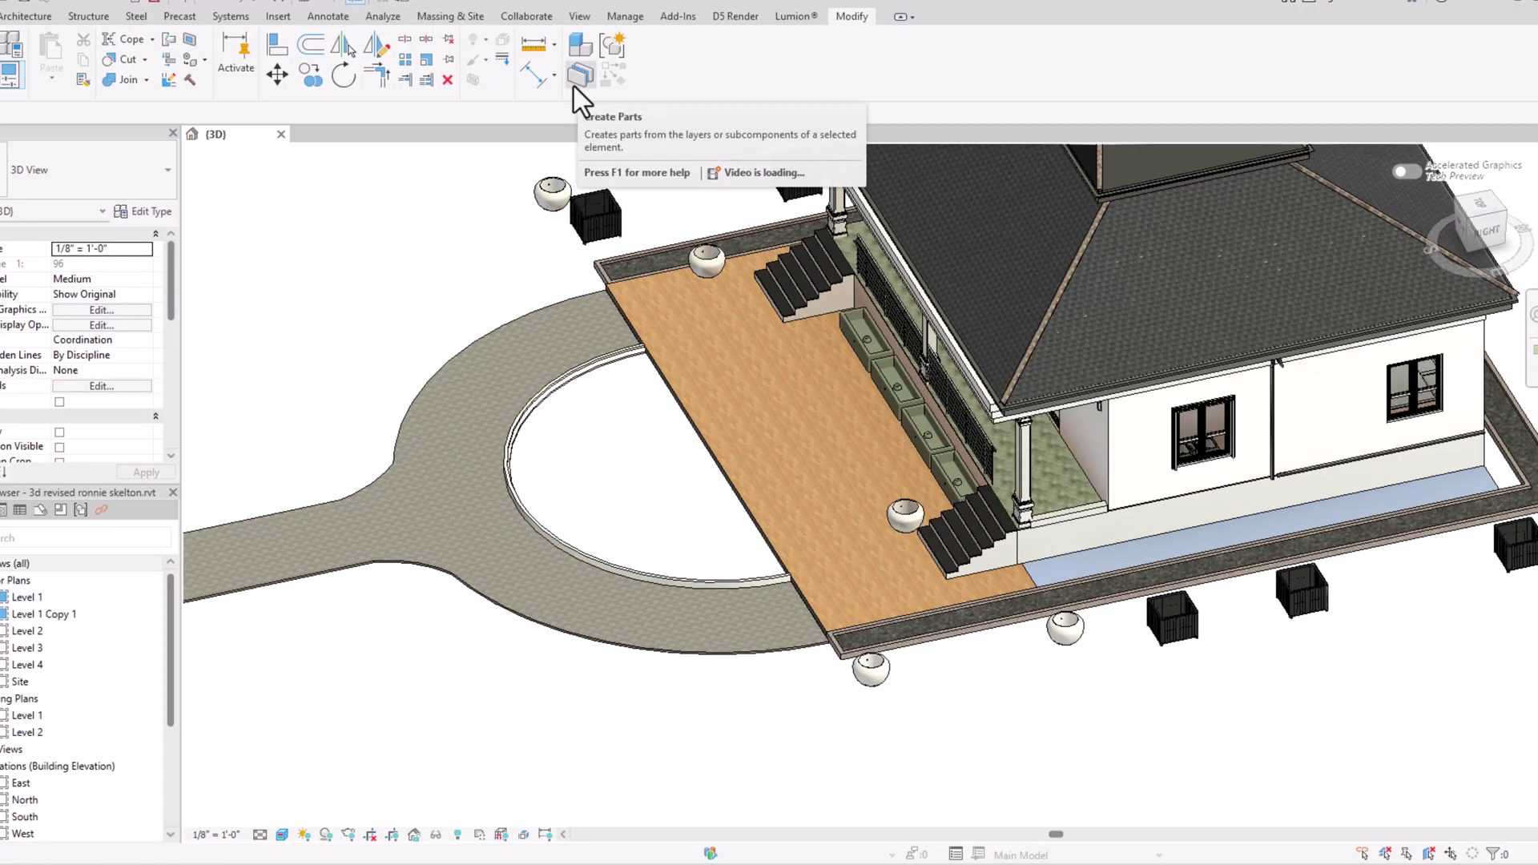
Step: Orbit and zoom around the parking deck to inspect the finished curb
middle_click_drag(839, 497, 847, 650, "shift")
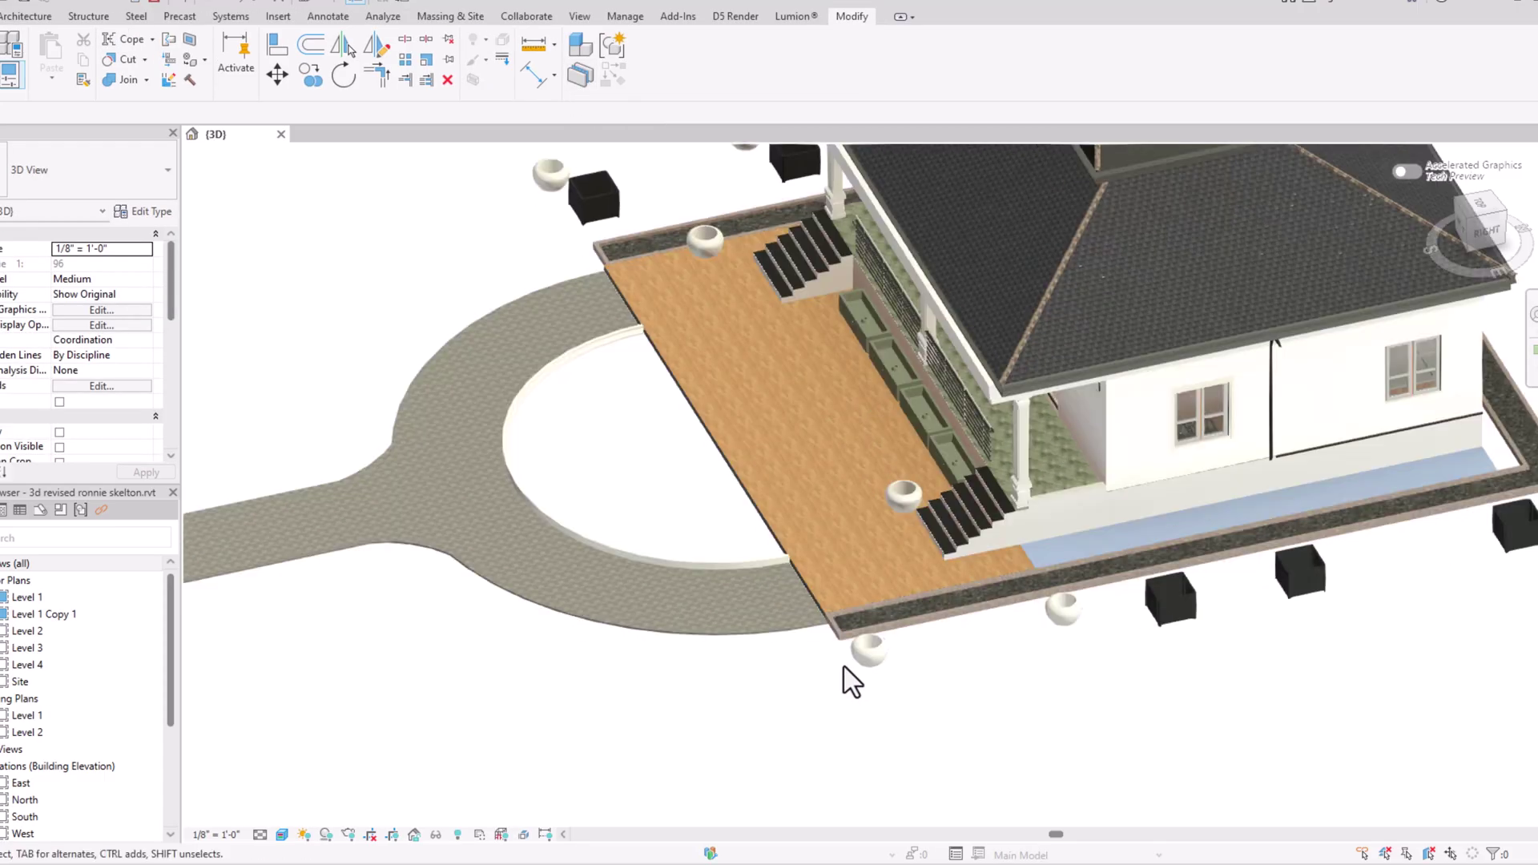
scroll(847, 632, "up", 3)
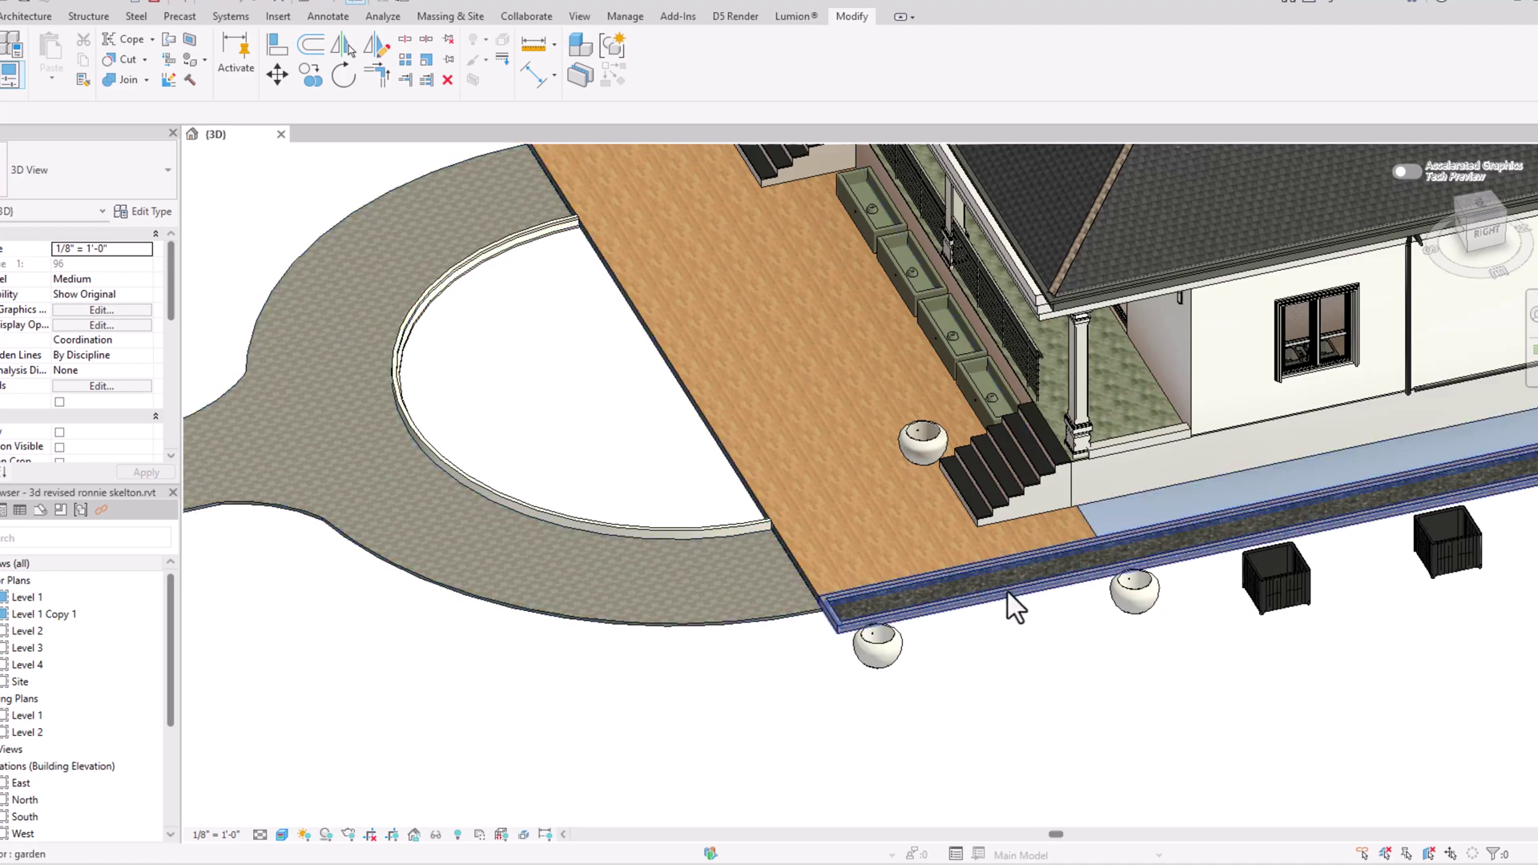
scroll(693, 669, "down", 4)
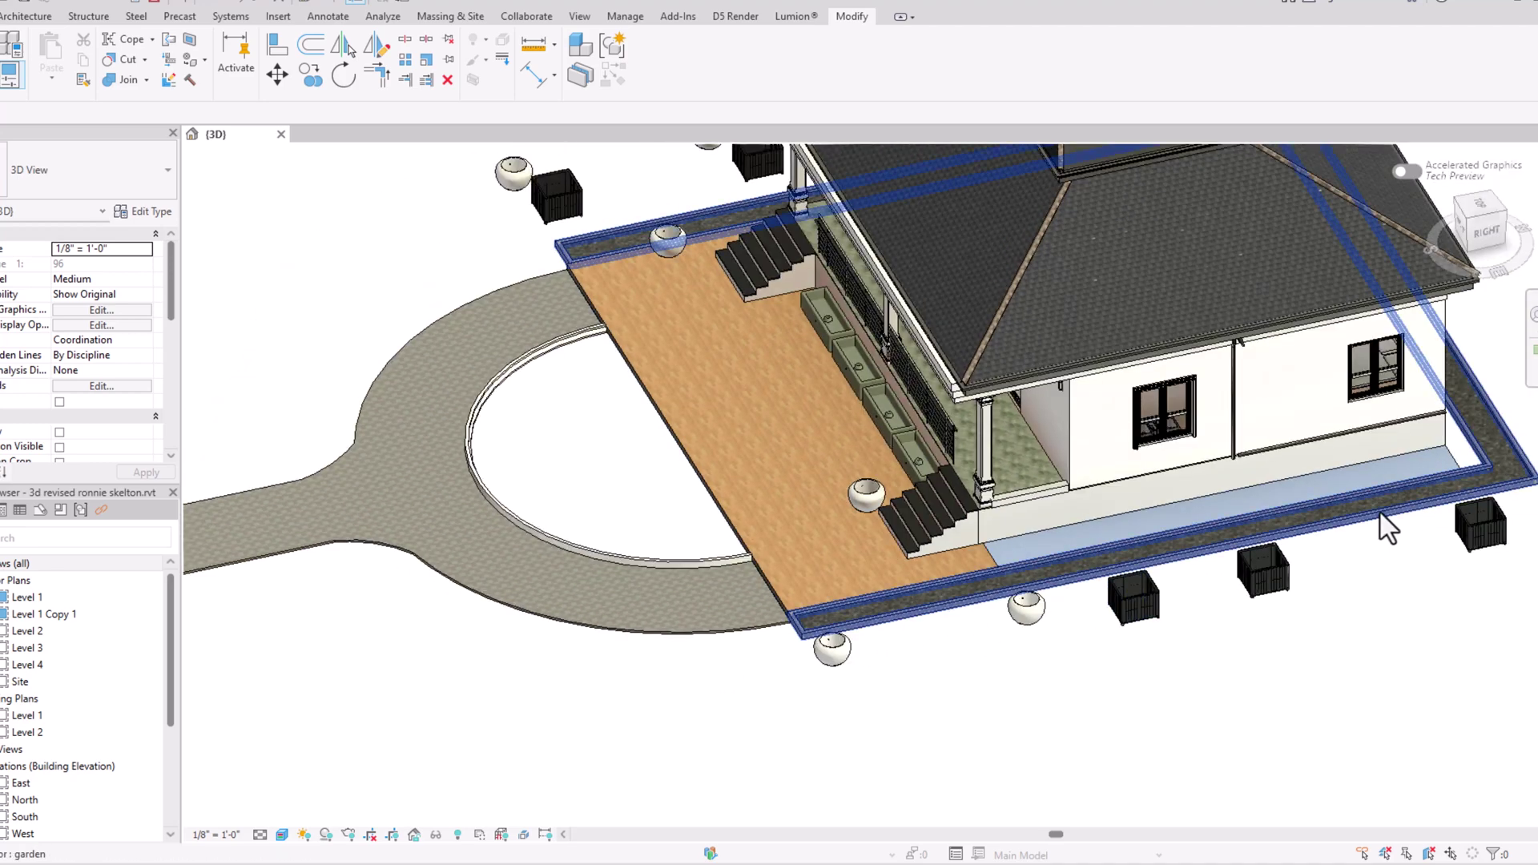
scroll(1023, 577, "up", 3)
scroll(1022, 573, "down", 3)
scroll(1008, 396, "down", 1)
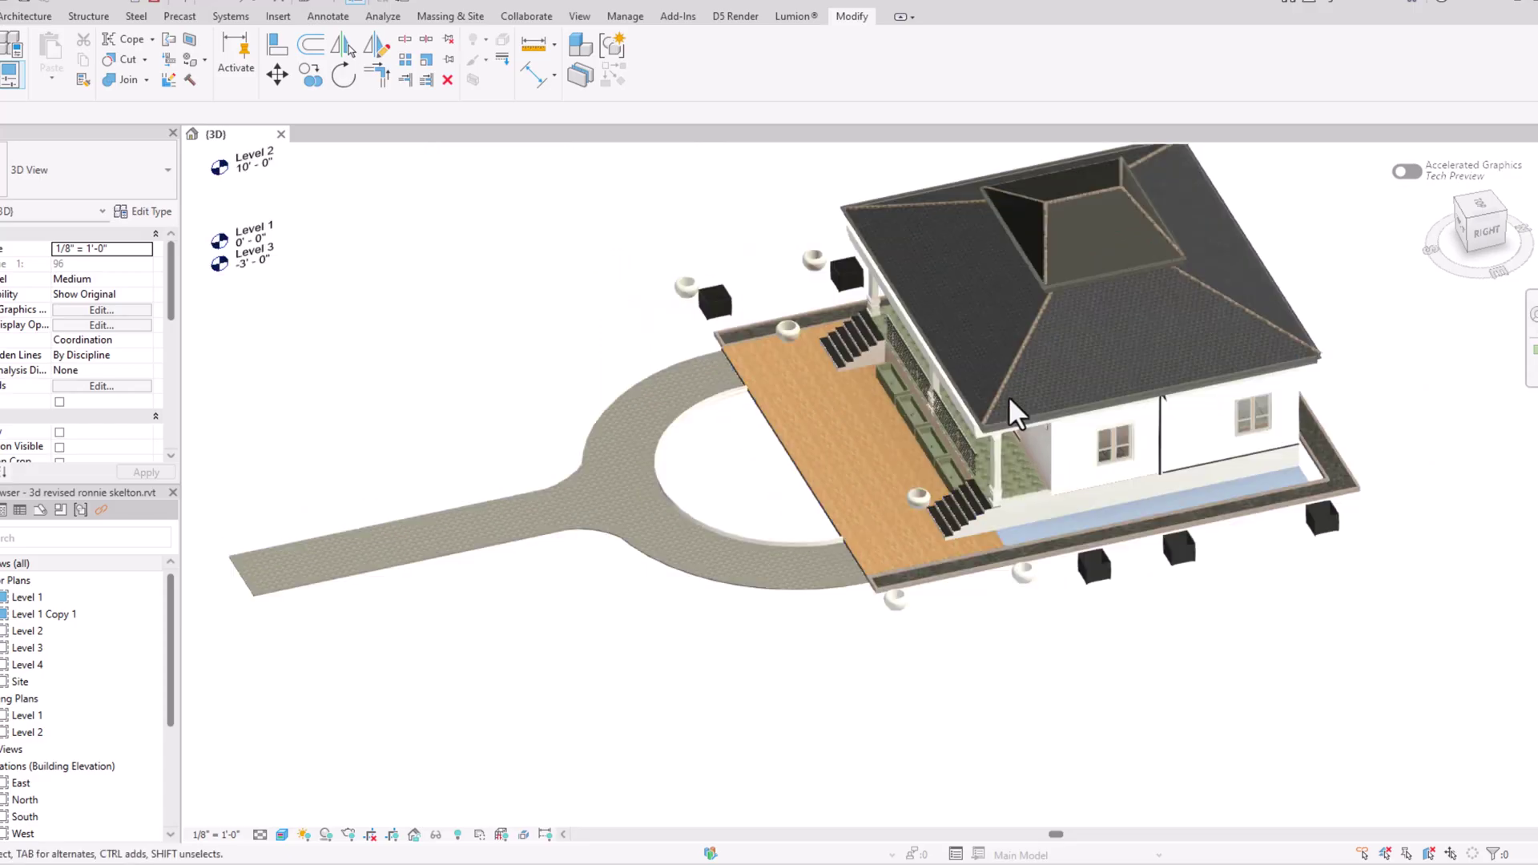
scroll(1334, 373, "up", 5)
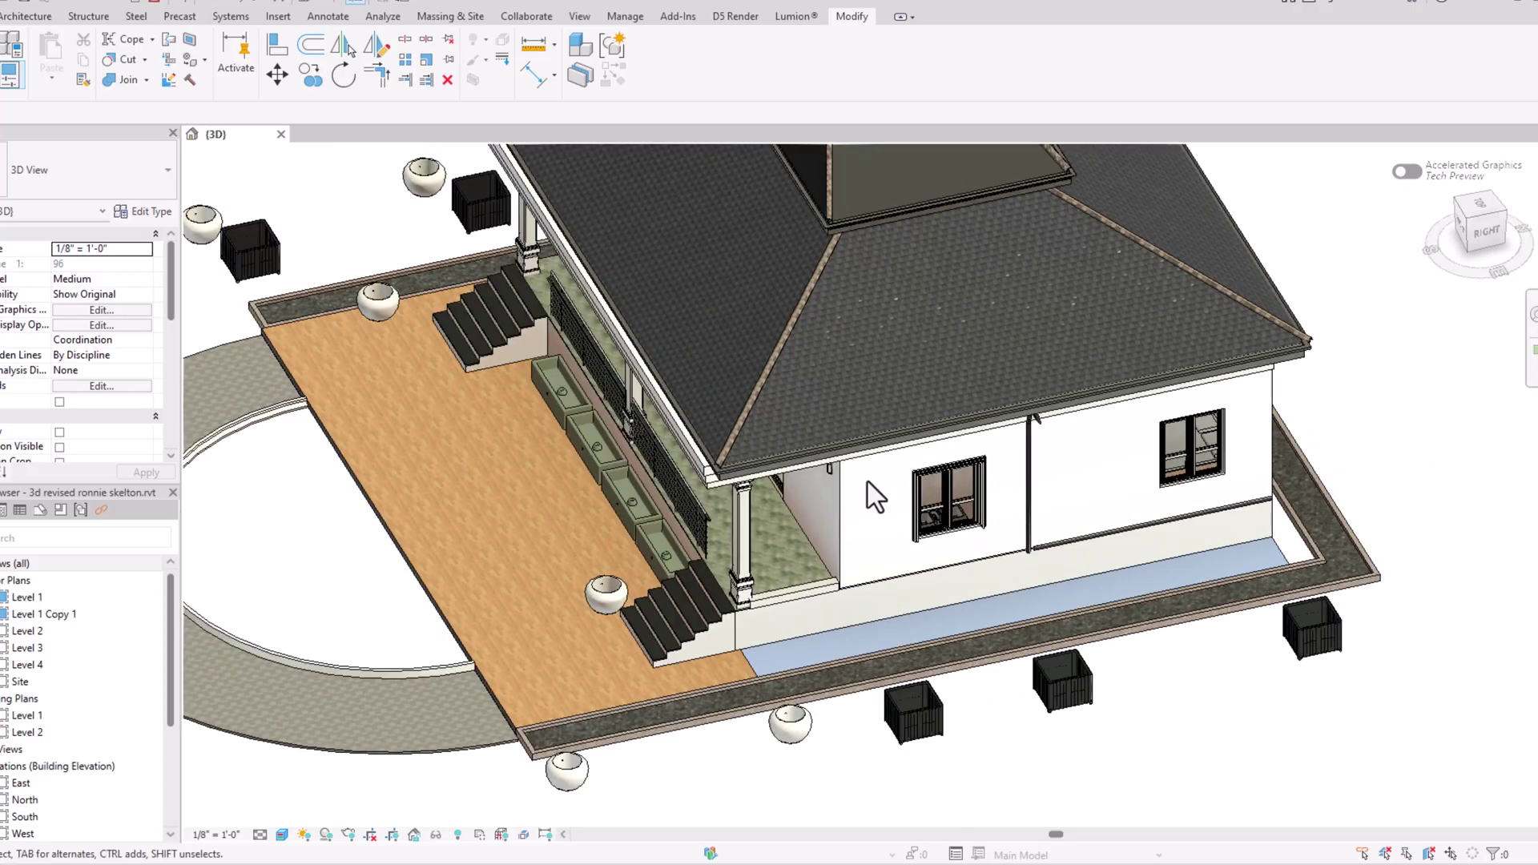
scroll(745, 472, "up", 4)
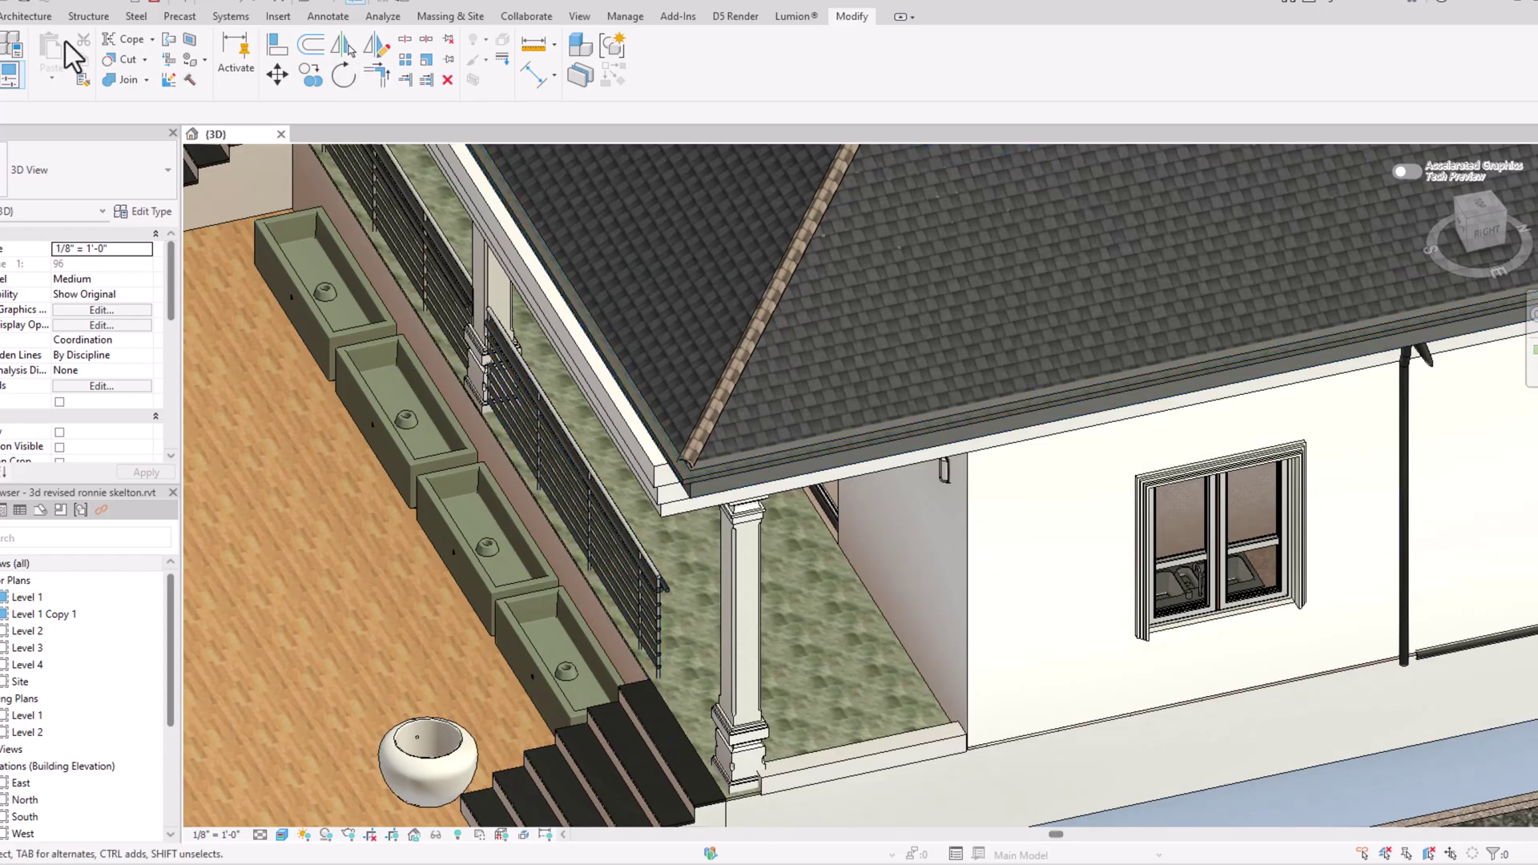
scroll(723, 581, "down", 6)
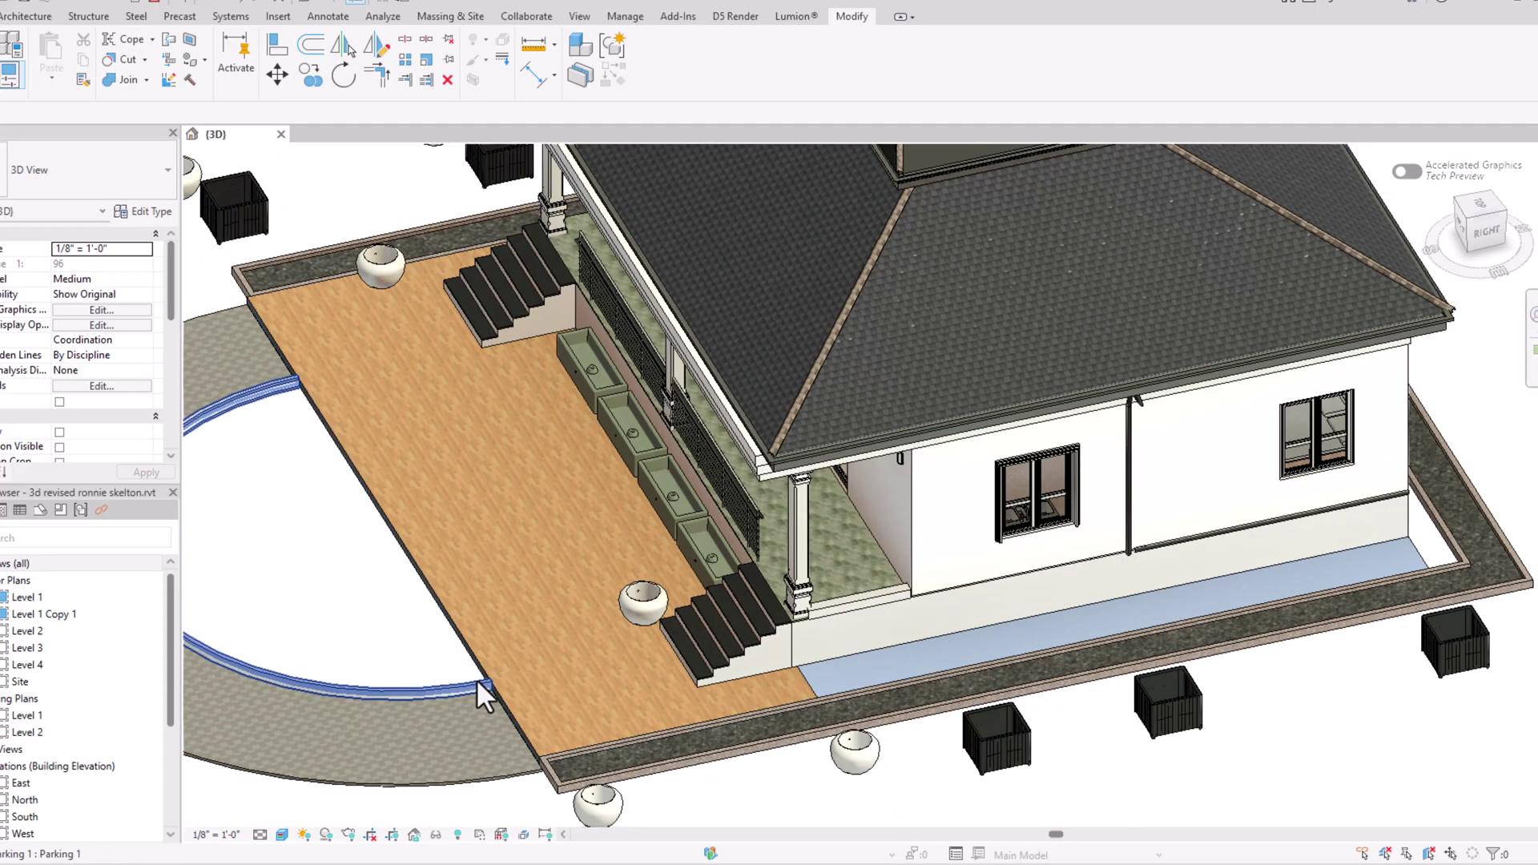
Step: Reopen Parking 1 in place and sketch an S-curved line-and-arc sweep path by the driveway
left_click(474, 286)
left_click(657, 69)
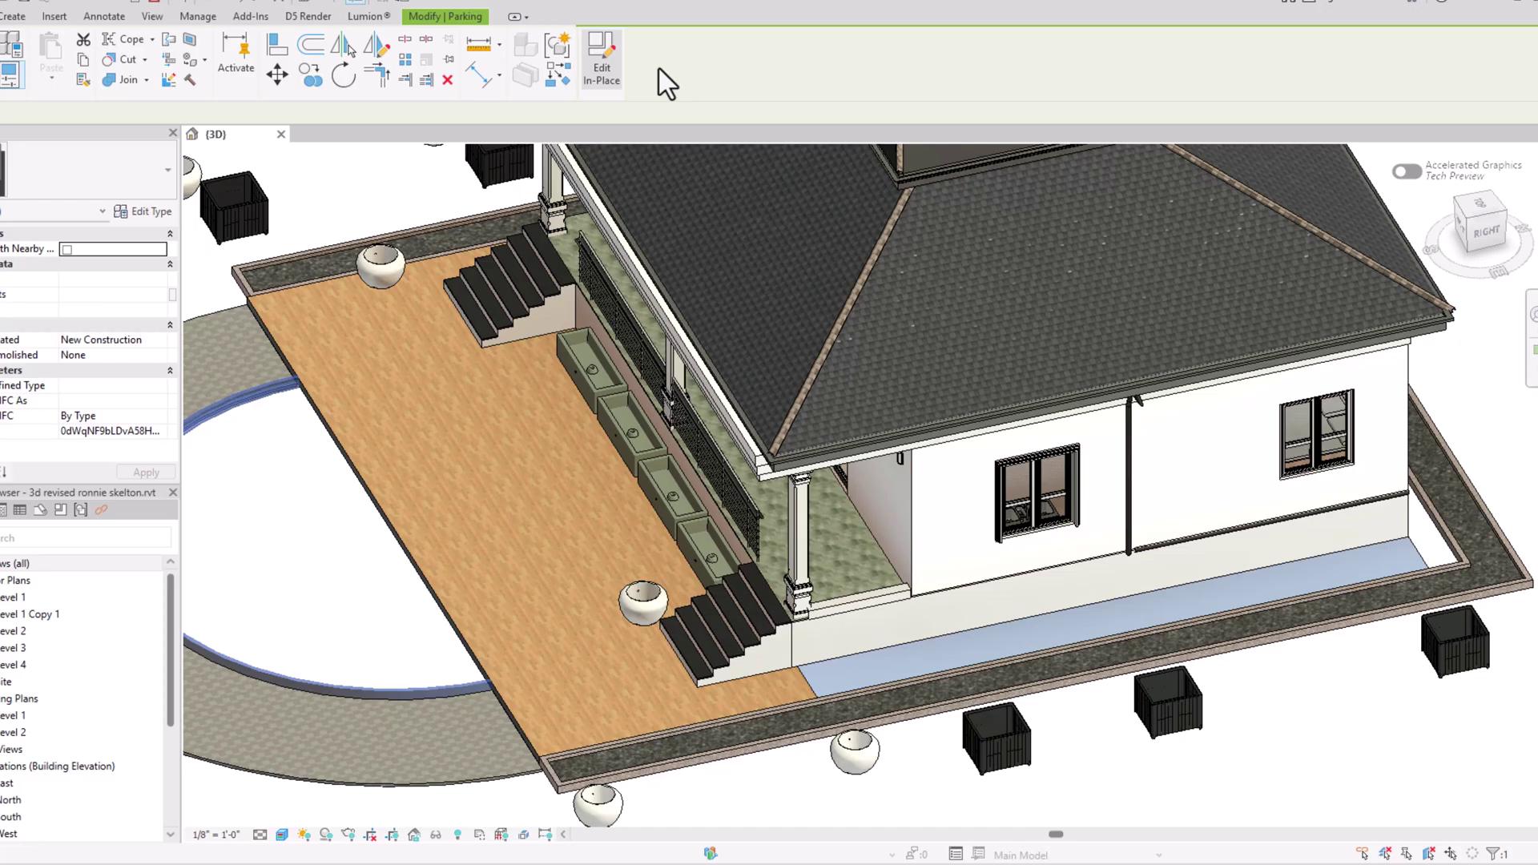
left_click(12, 16)
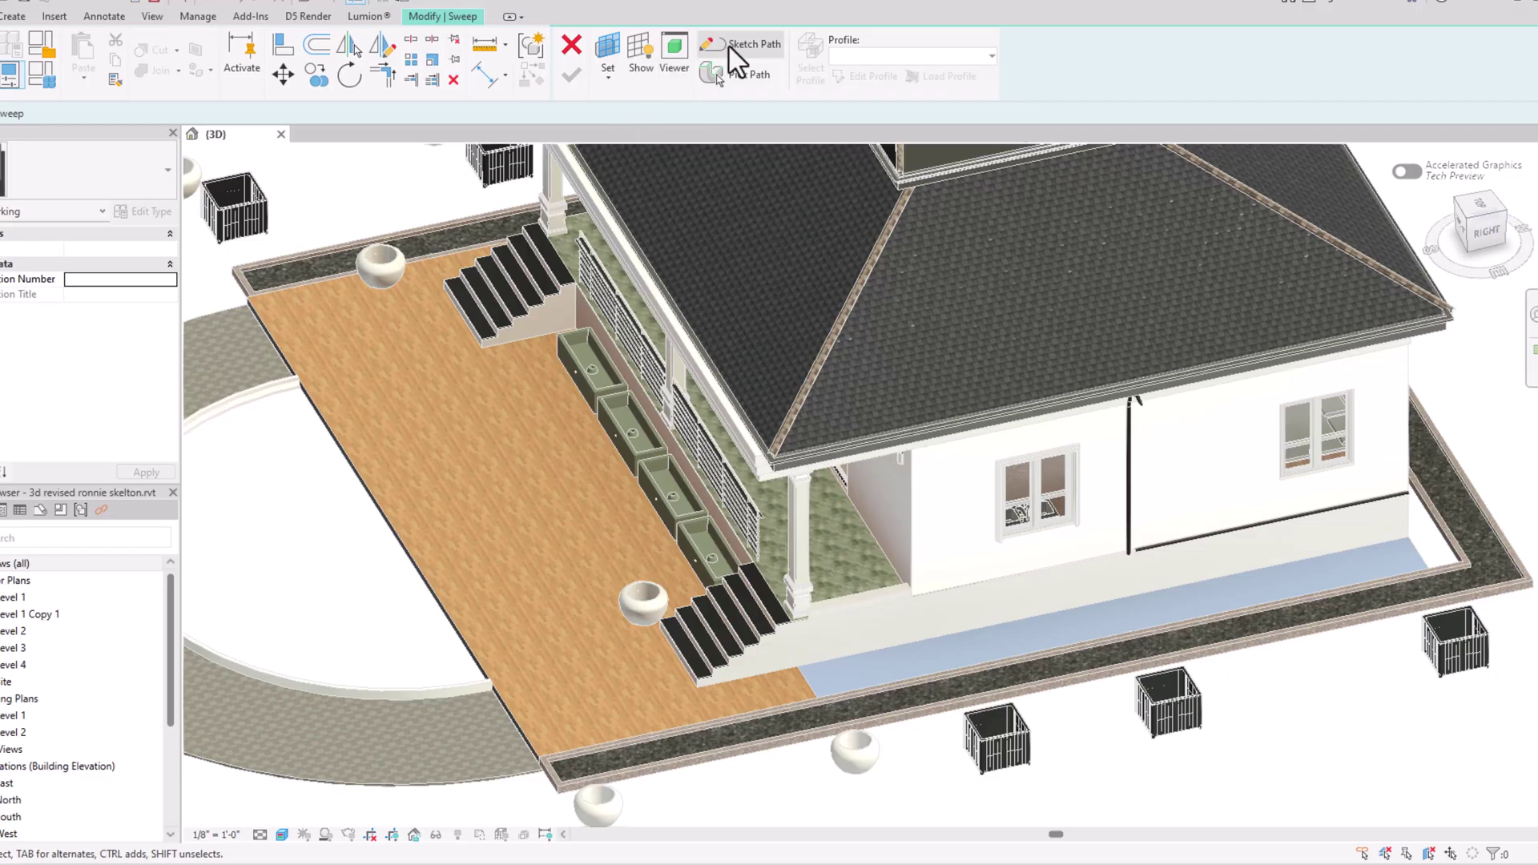
left_click(734, 41)
scroll(891, 270, "down", 6)
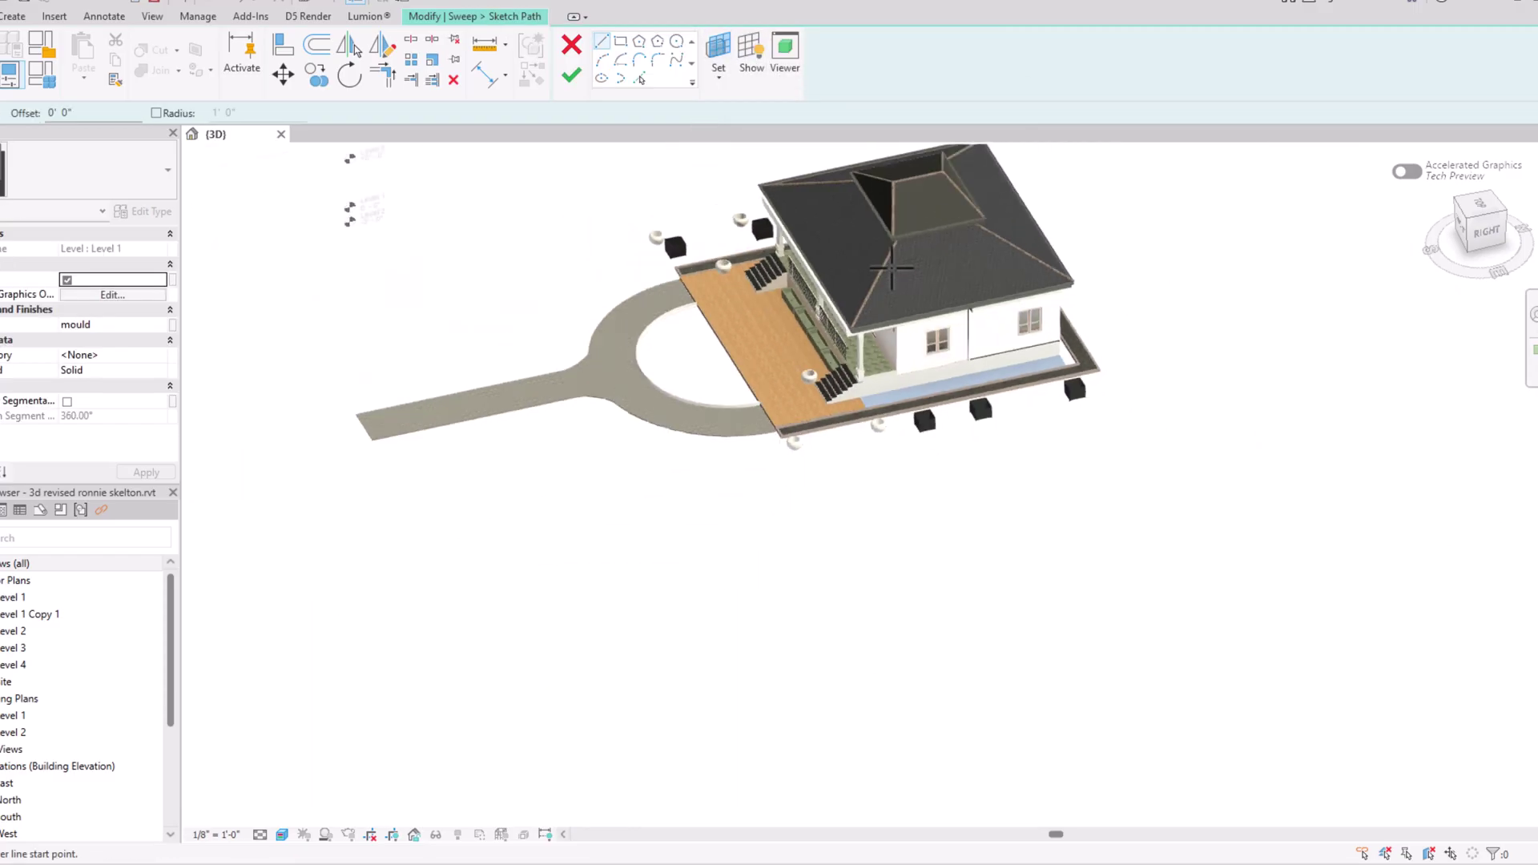
scroll(532, 384, "up", 4)
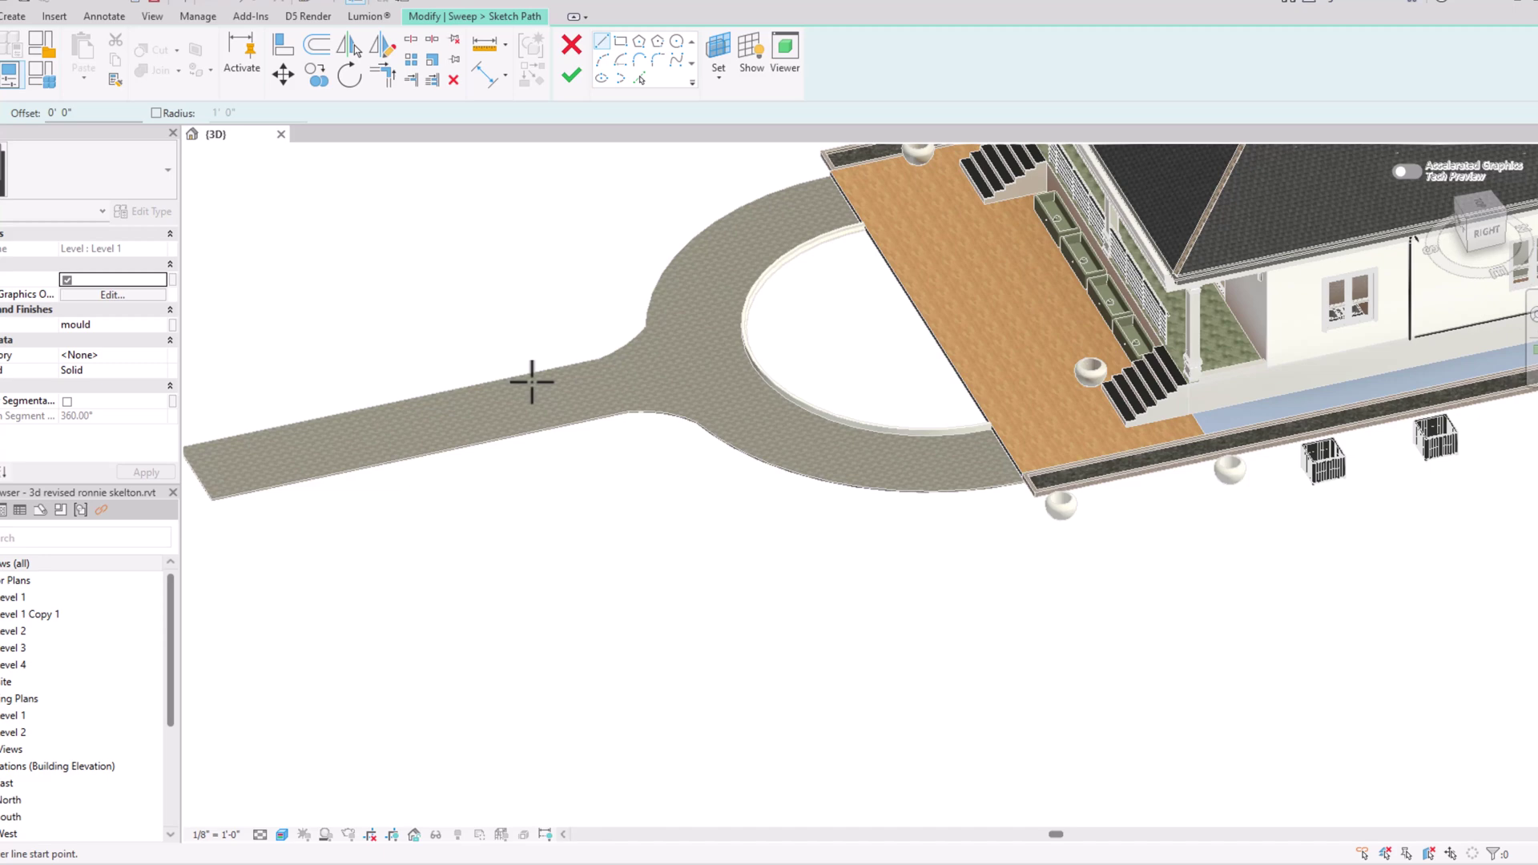
left_click(779, 550)
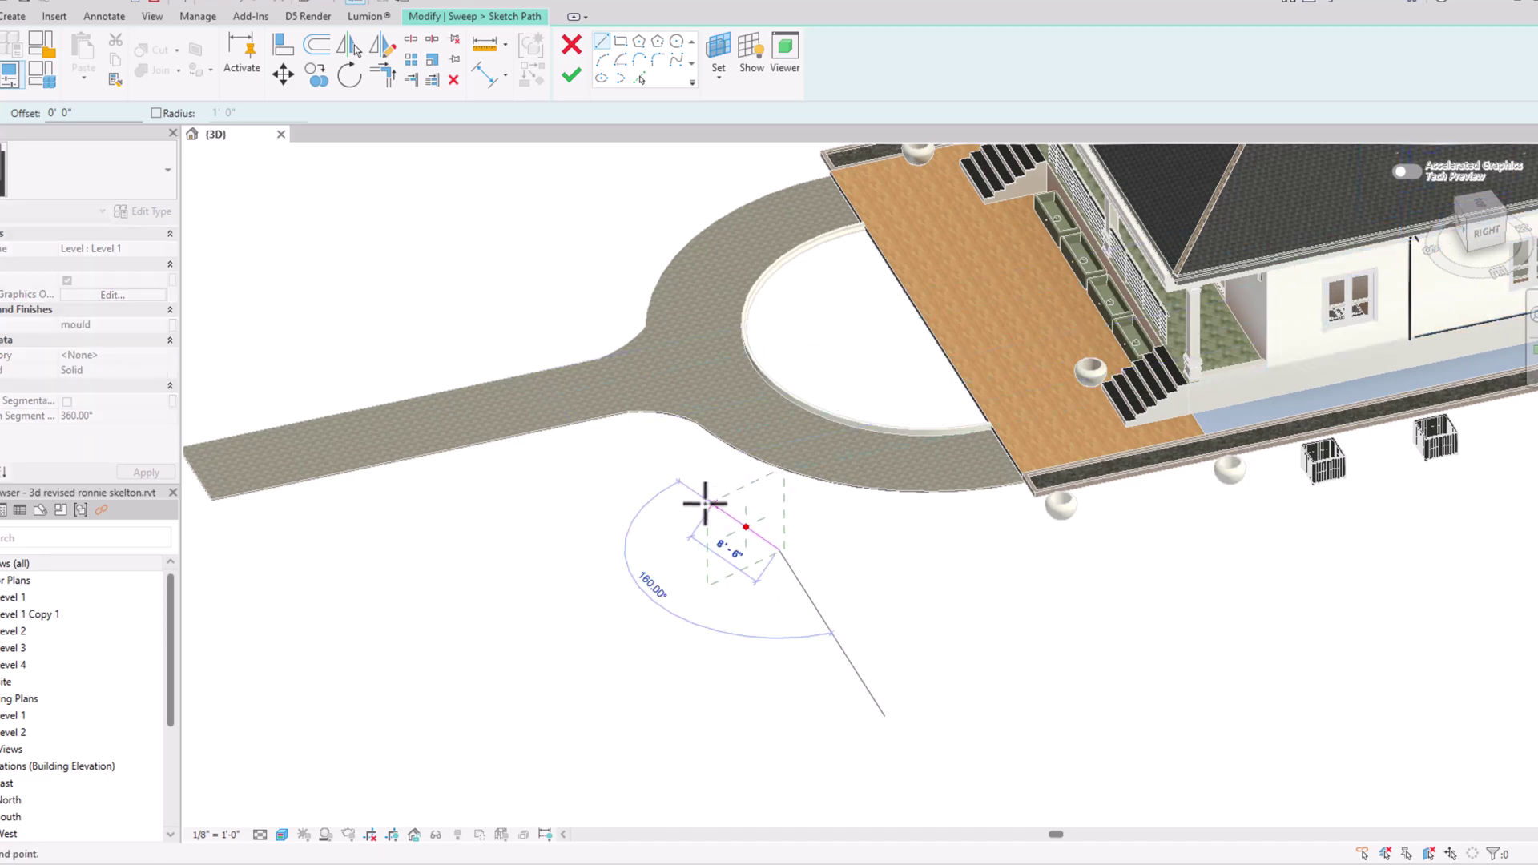
left_click(602, 61)
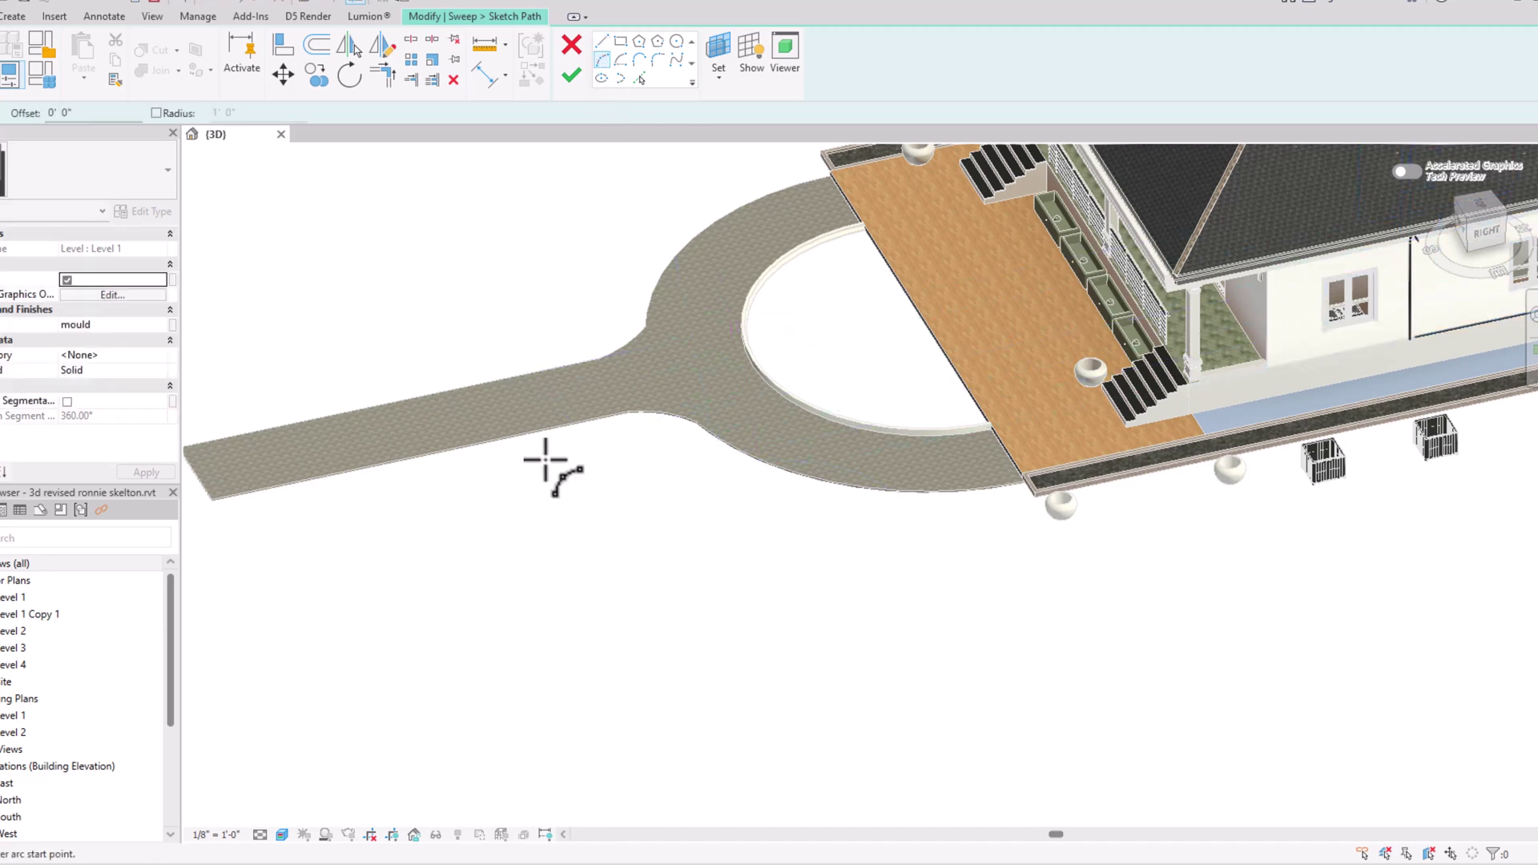
left_click(612, 507)
left_click(773, 577)
left_click(570, 510)
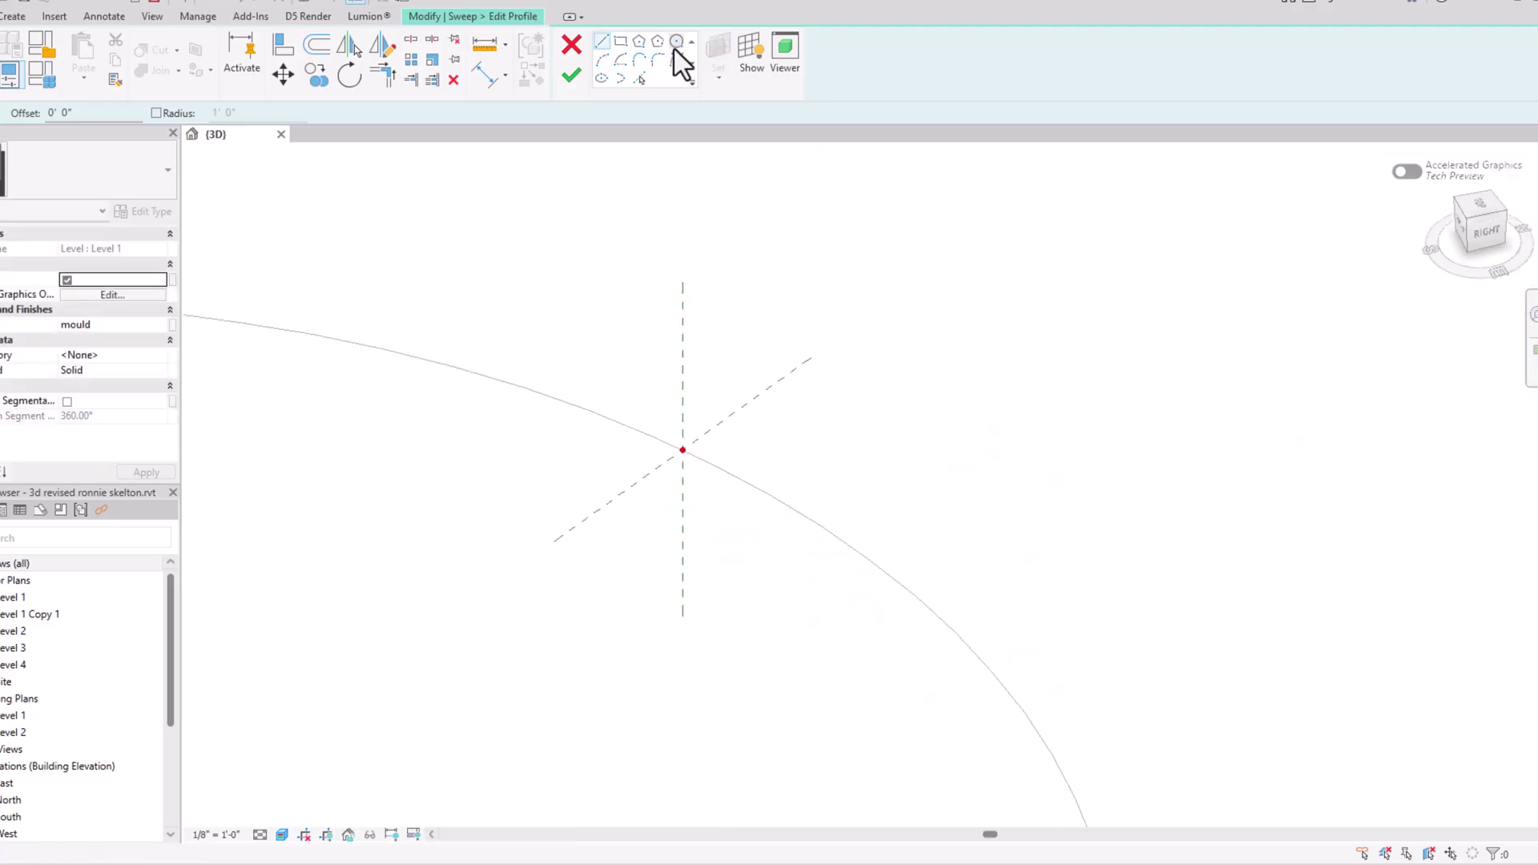
Step: Draw a small circle profile at the plane intersection and finish the tube sweep
left_click(675, 44)
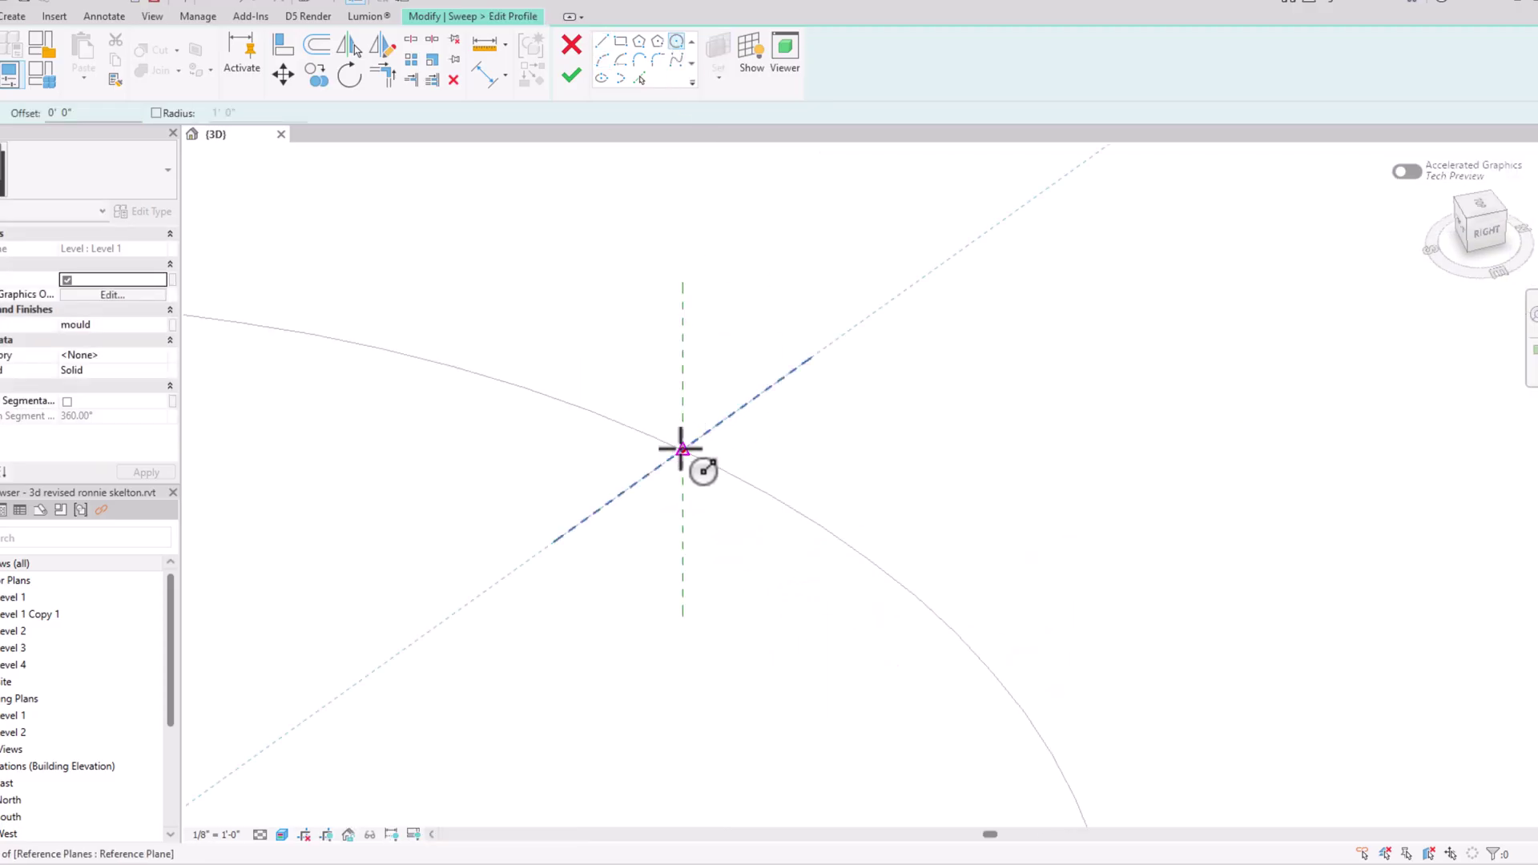
scroll(679, 431, "up", 1)
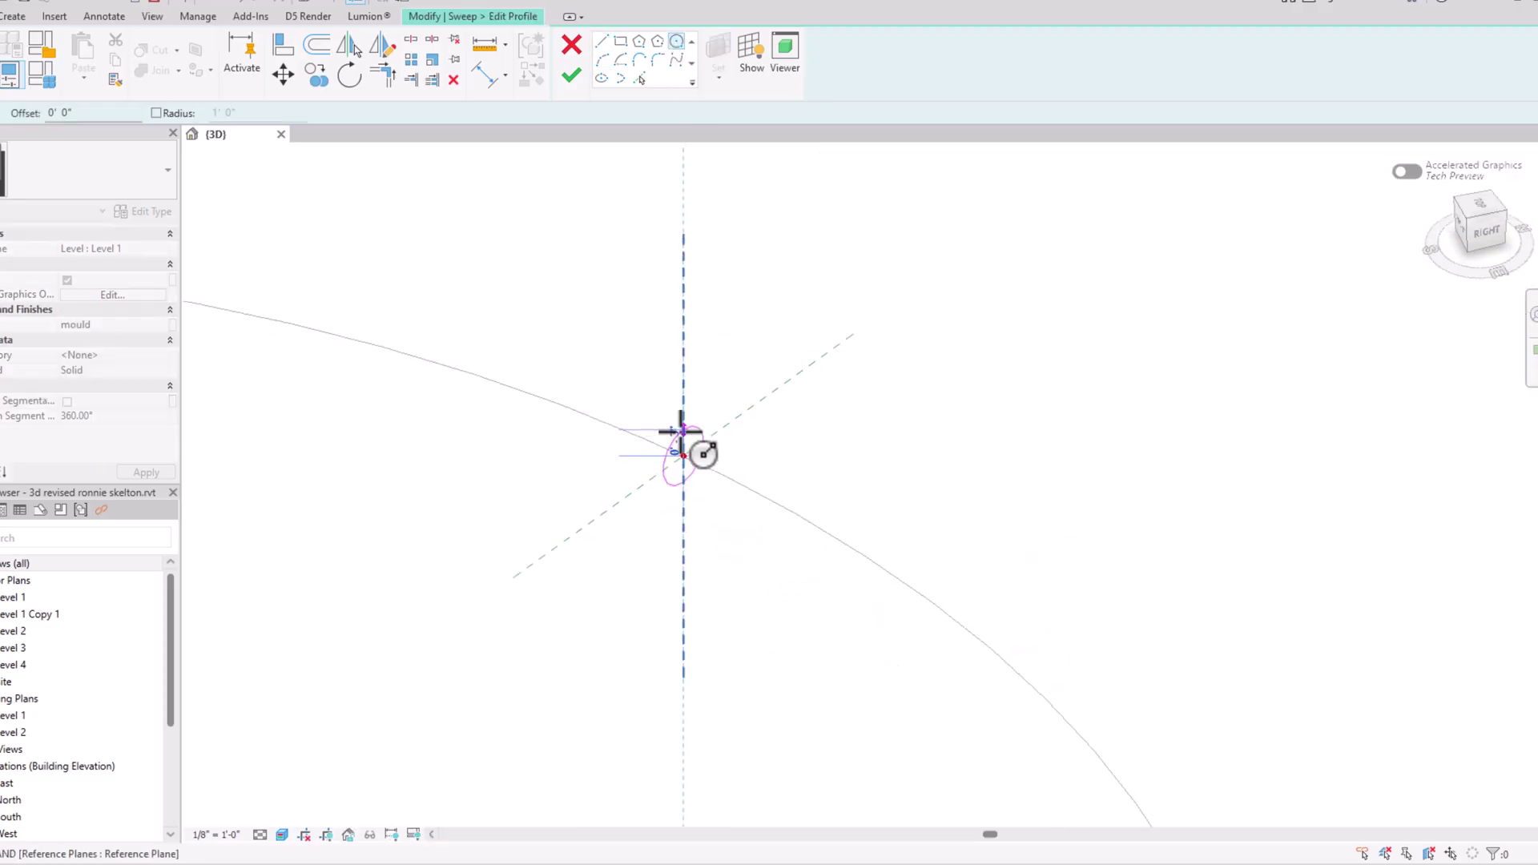
scroll(680, 430, "up", 1)
left_click(680, 431)
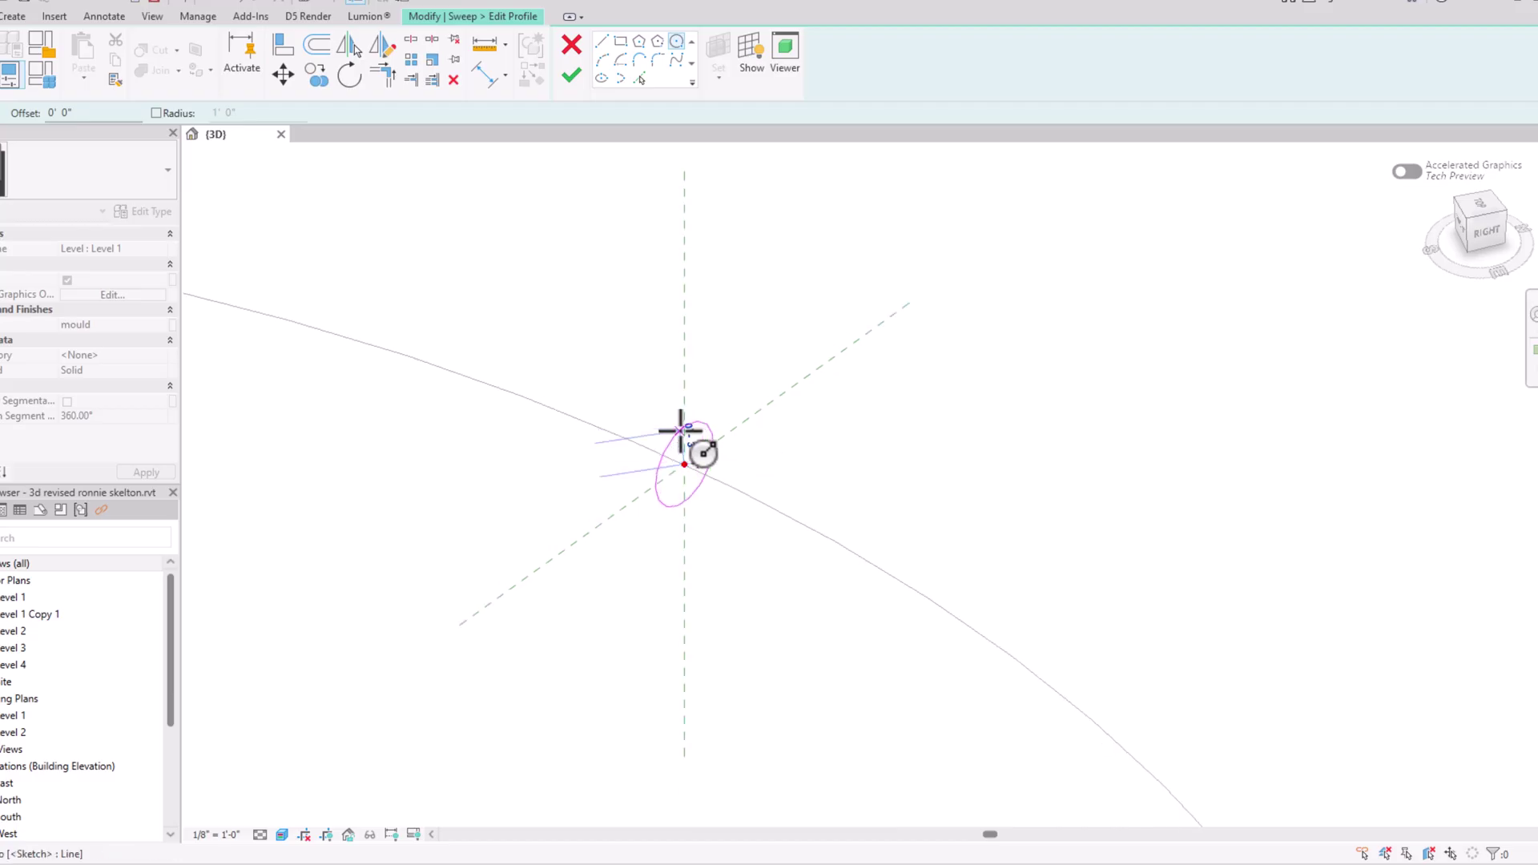
left_click(680, 430)
left_click(571, 74)
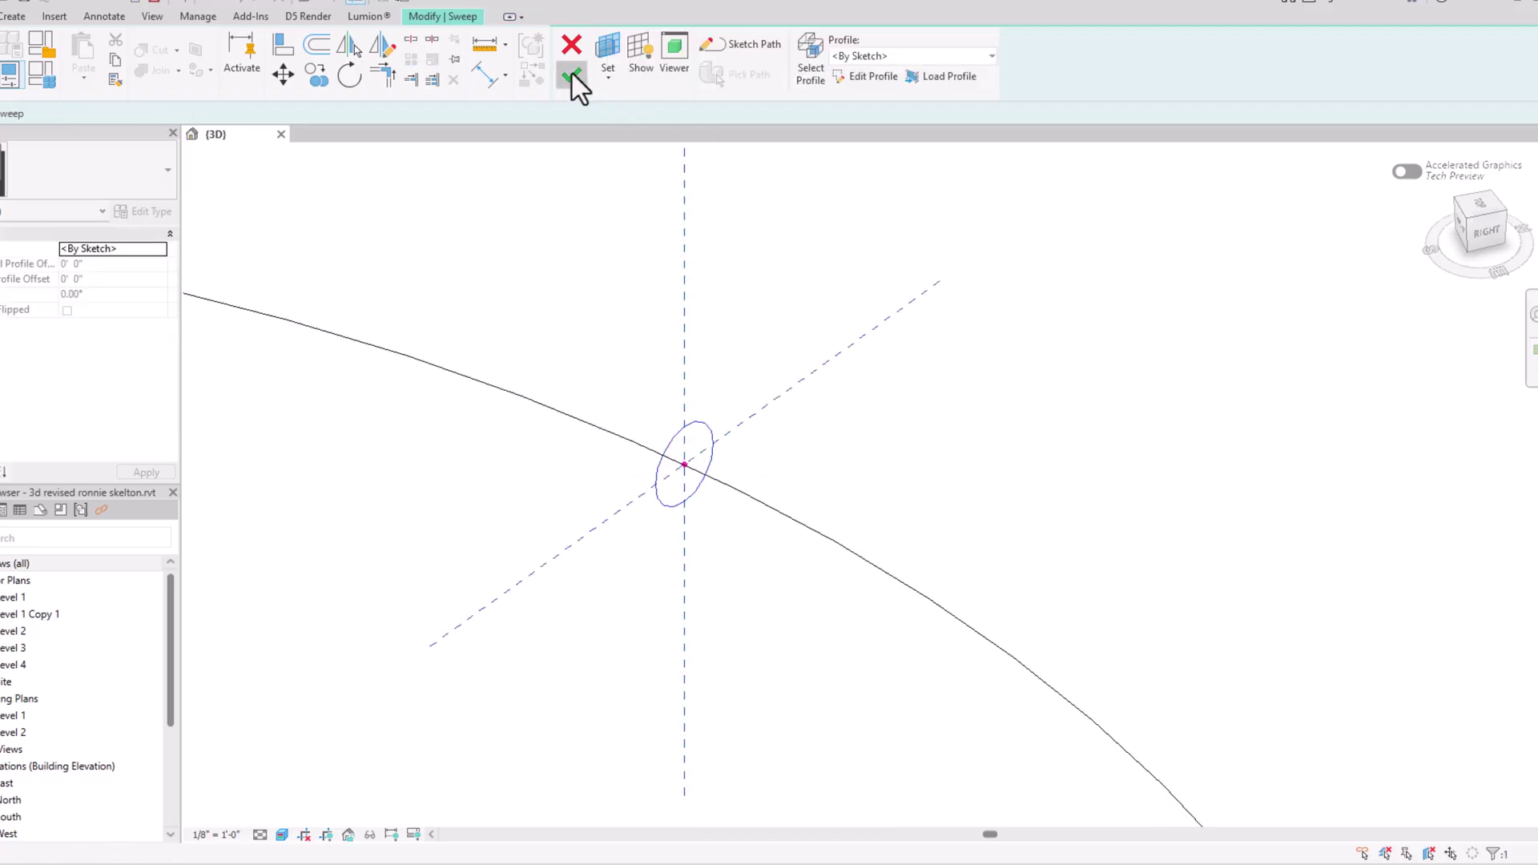
left_click(571, 75)
scroll(724, 306, "down", 5)
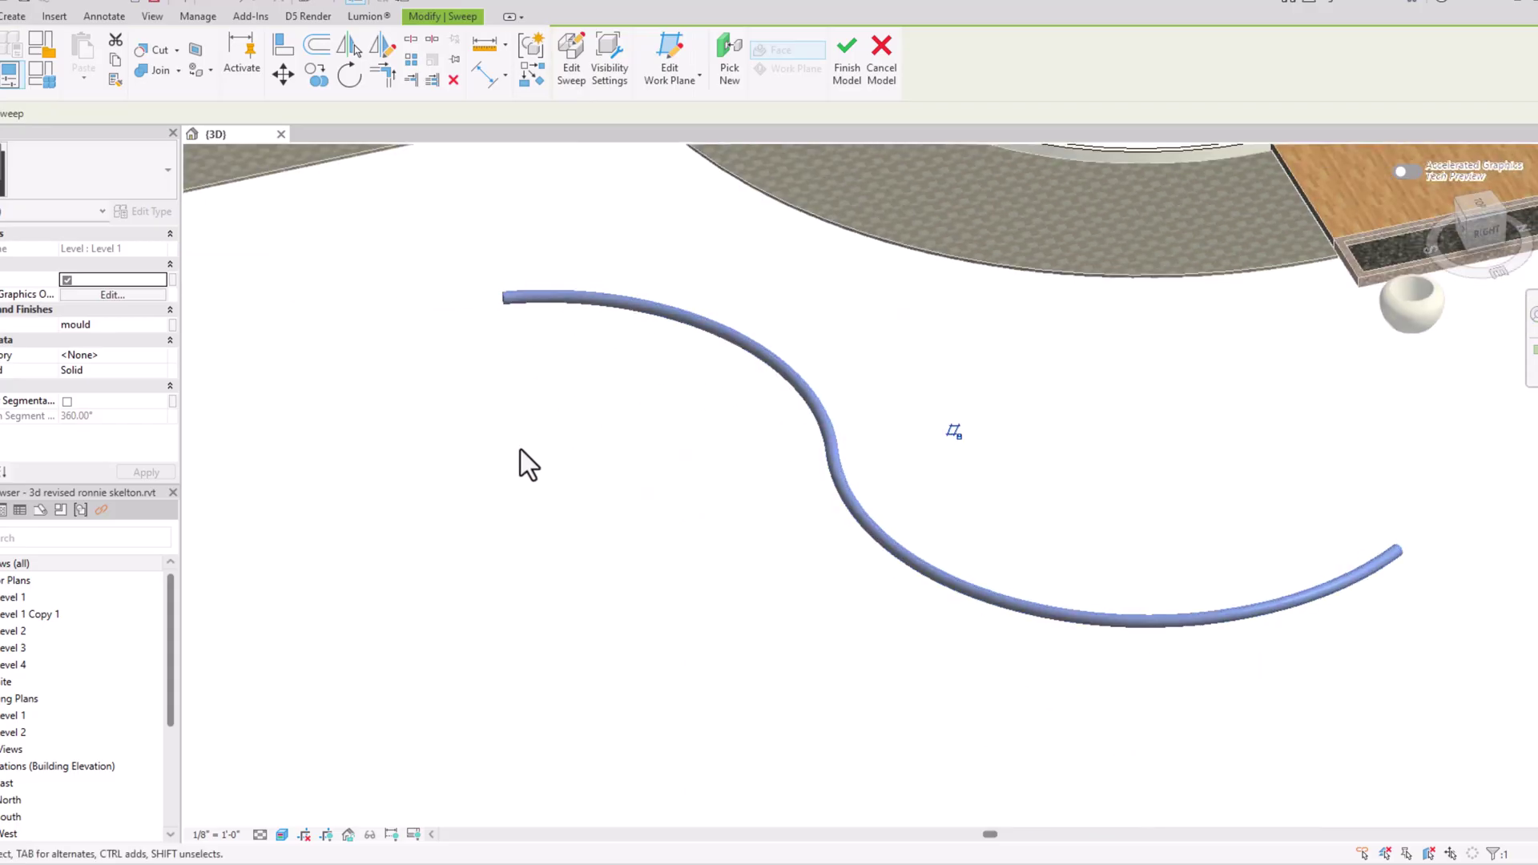
Step: Commit the curved tube rail into Parking 1 and orbit out to view the whole site
scroll(714, 620, "down", 1)
scroll(508, 683, "down", 2)
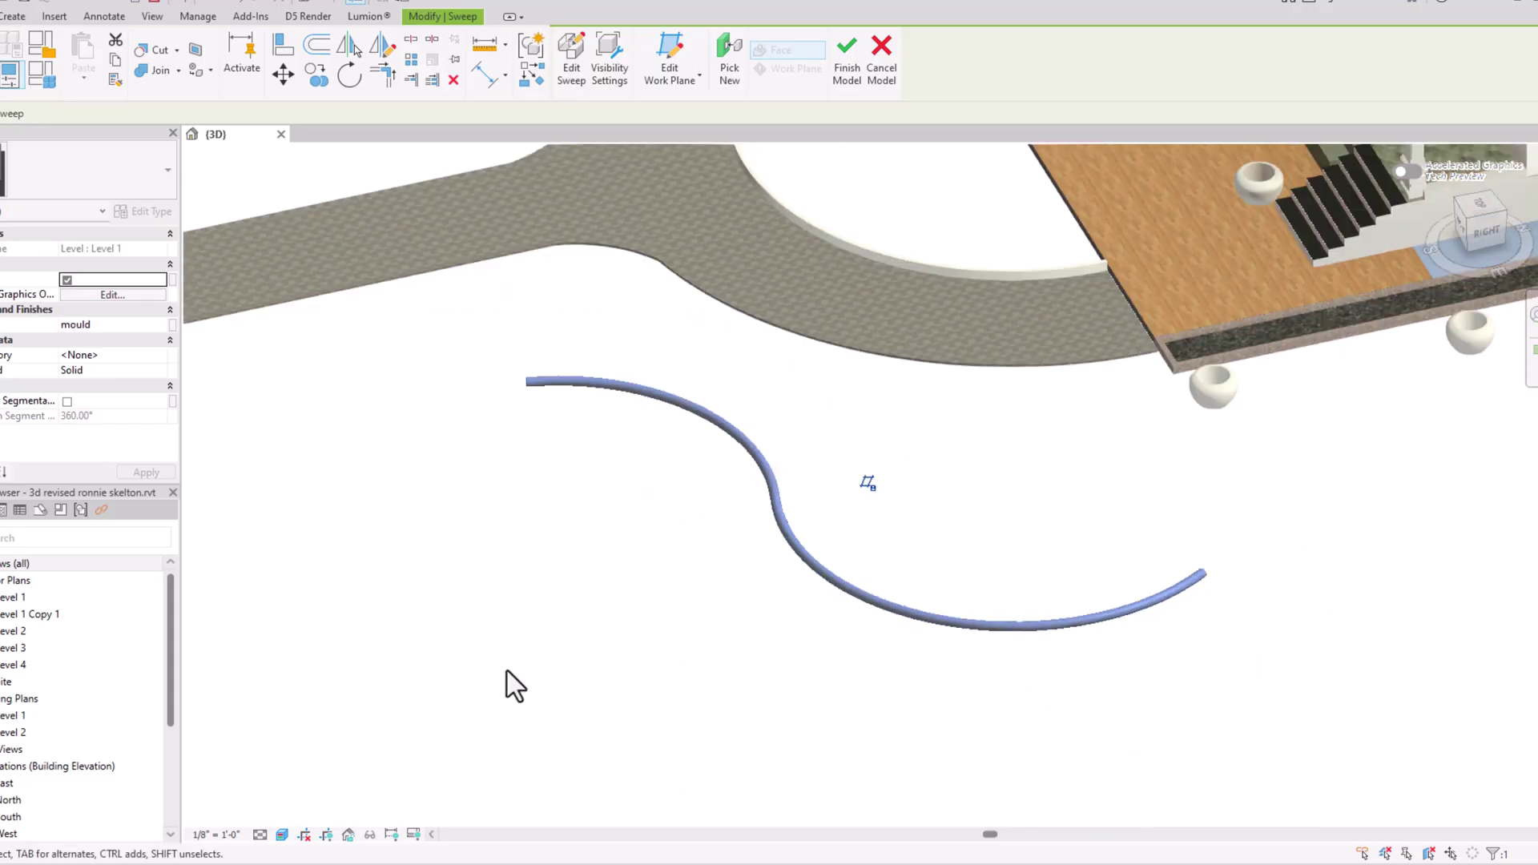
middle_click_drag(864, 584, 522, 604, "shift")
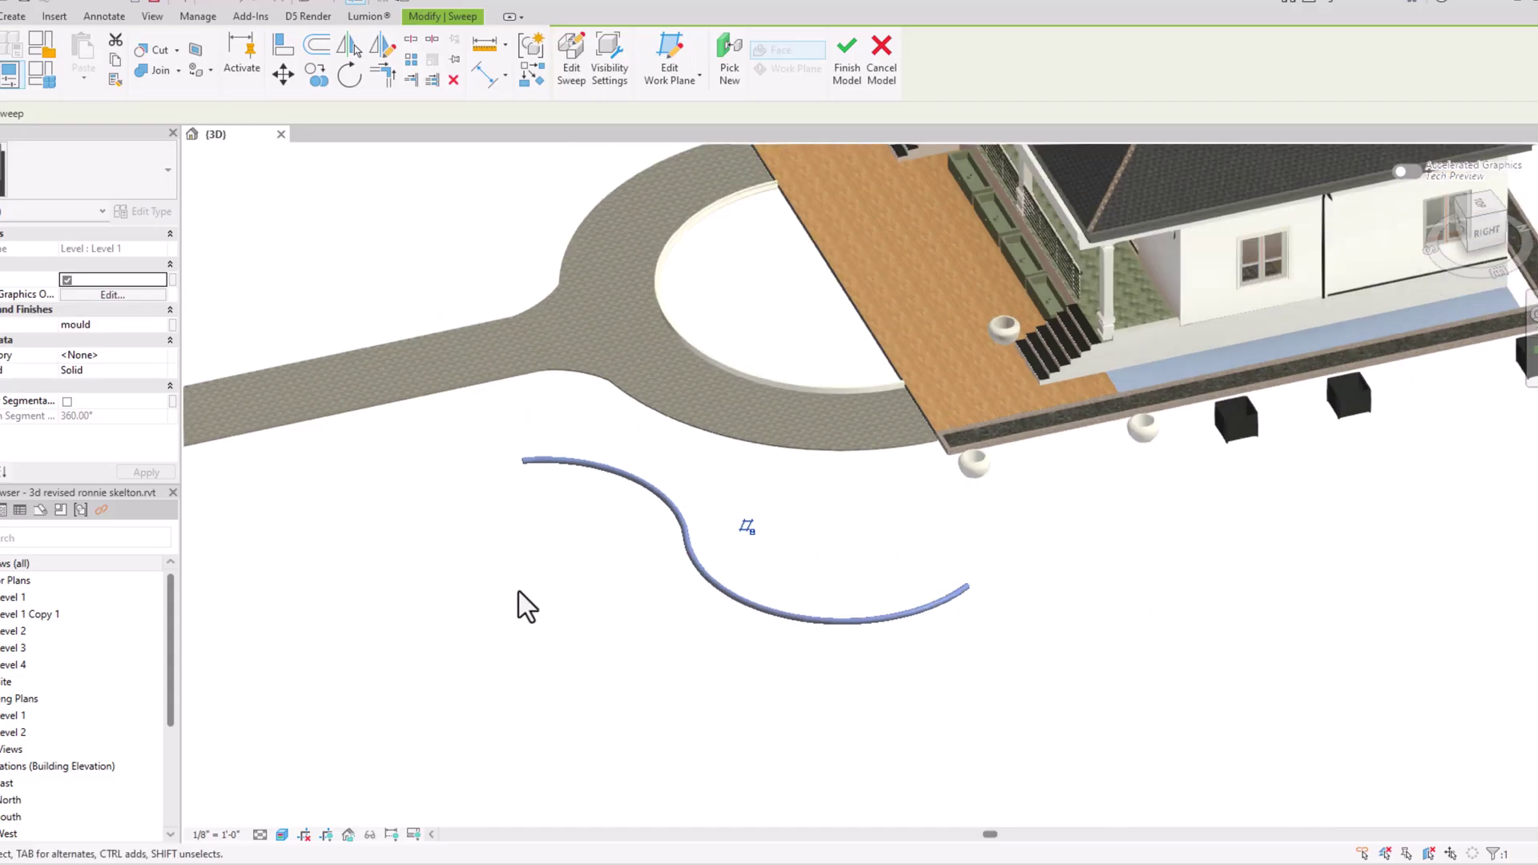
left_click(839, 75)
middle_click_drag(650, 554, 939, 487, "shift")
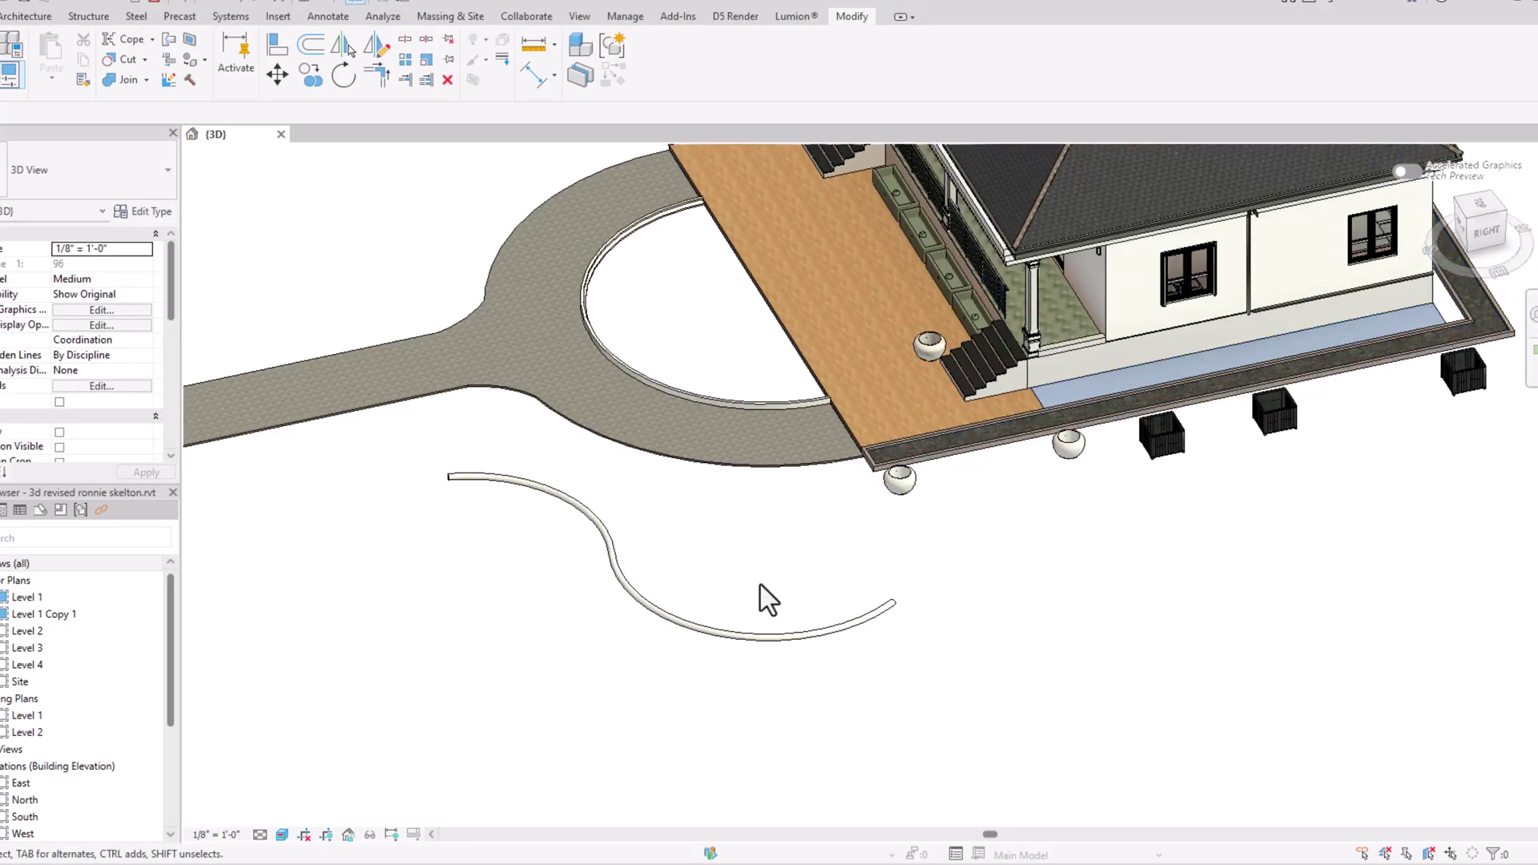
scroll(720, 632, "down", 4)
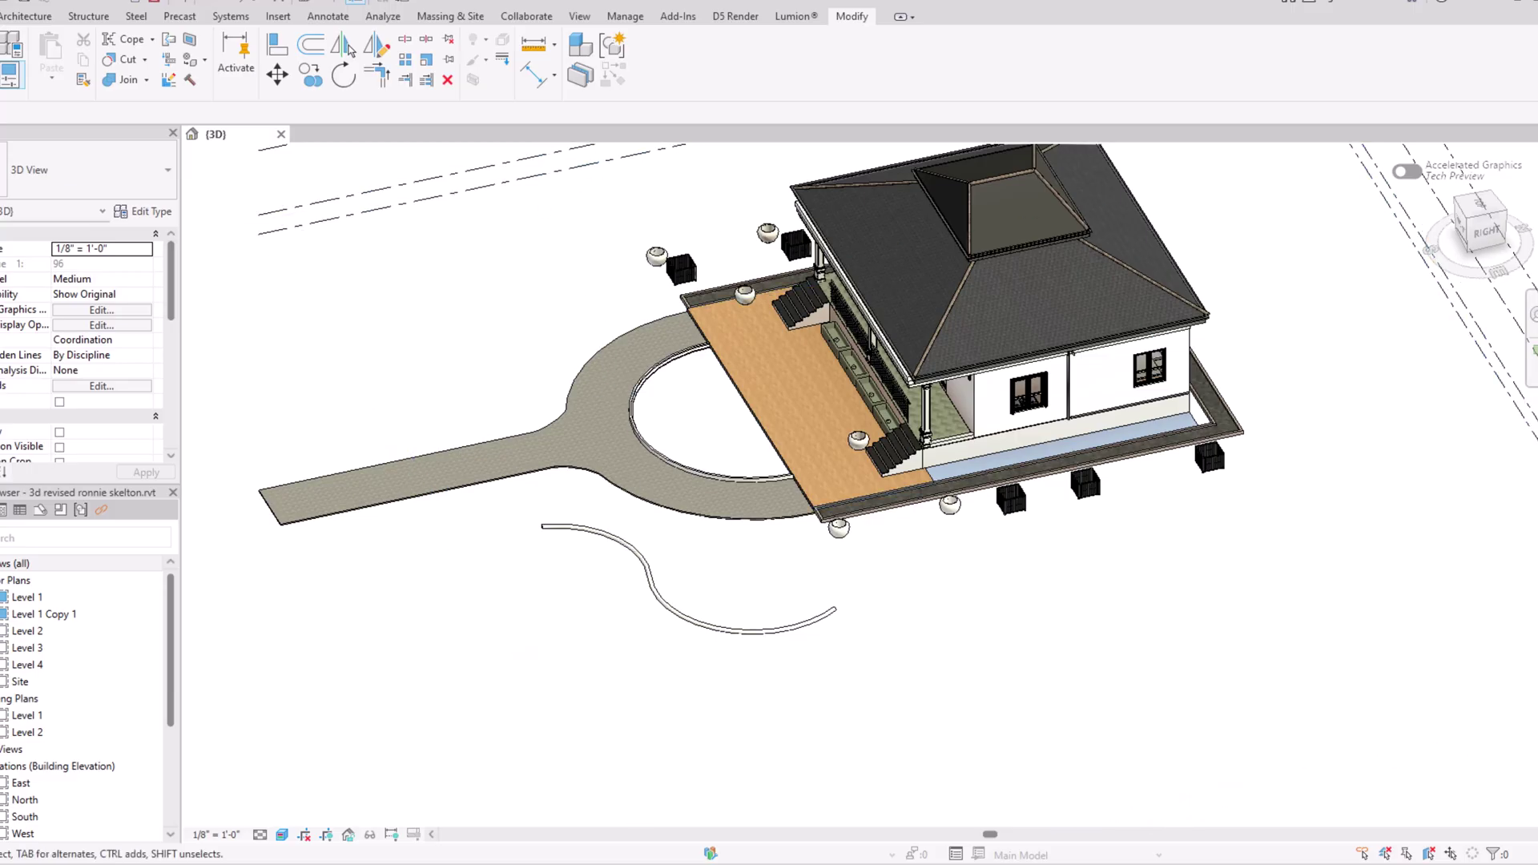
left_click(2, 16)
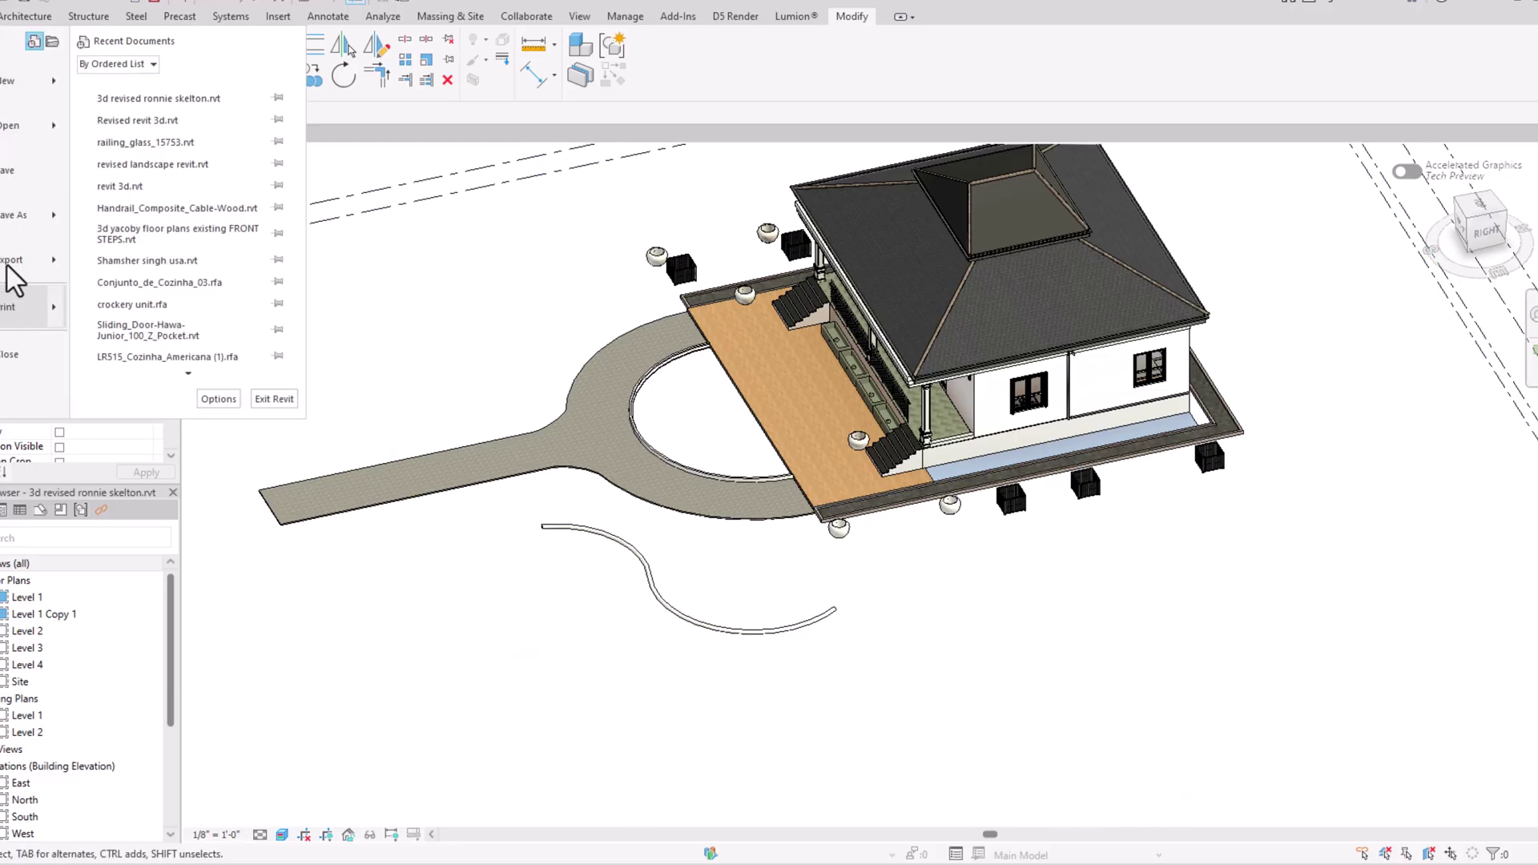
mouse_move(40, 138)
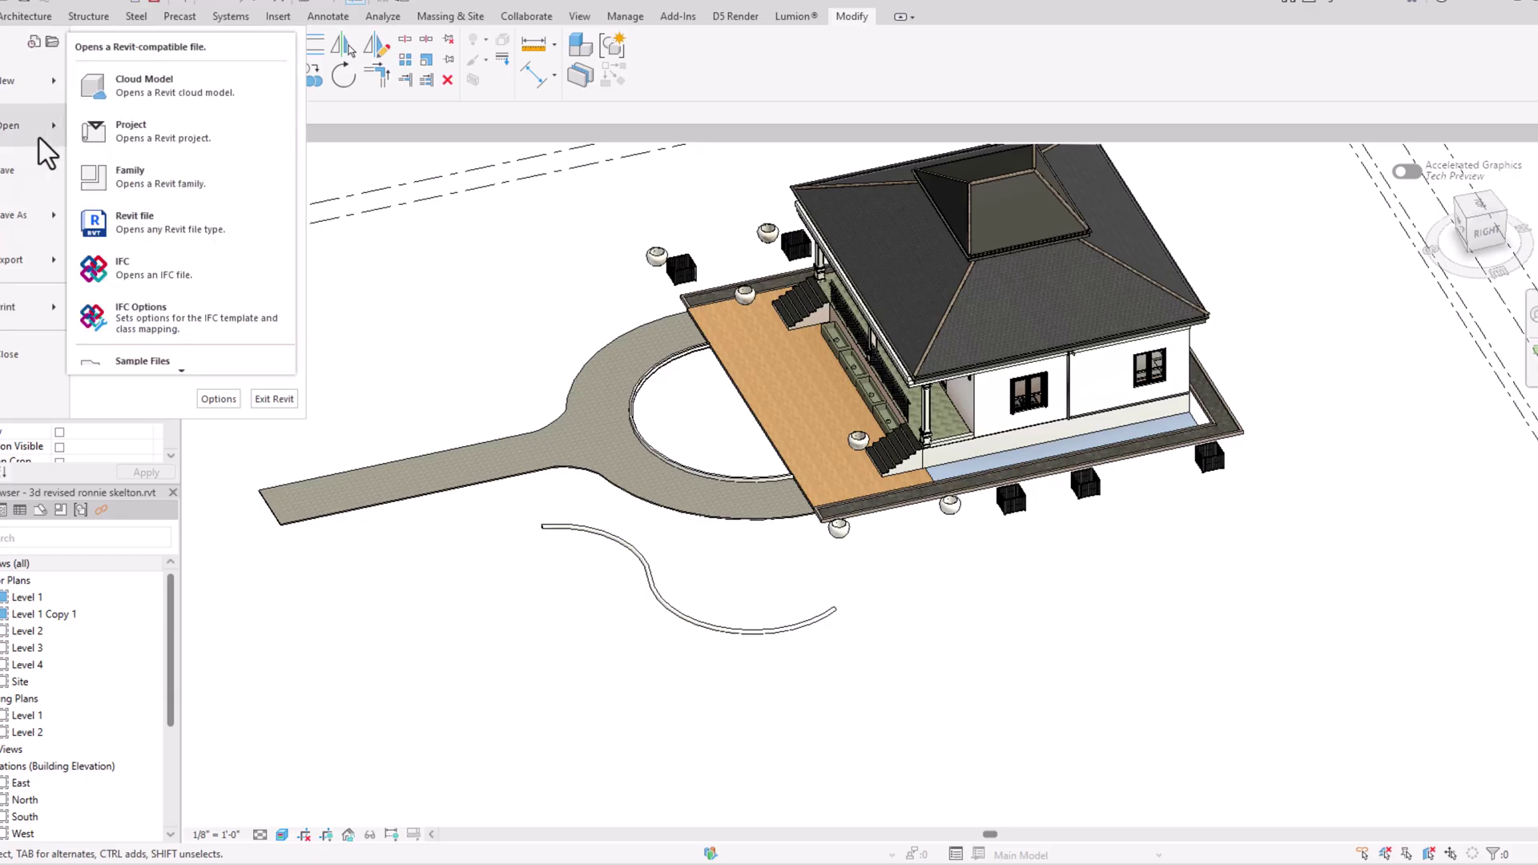
left_click(574, 219)
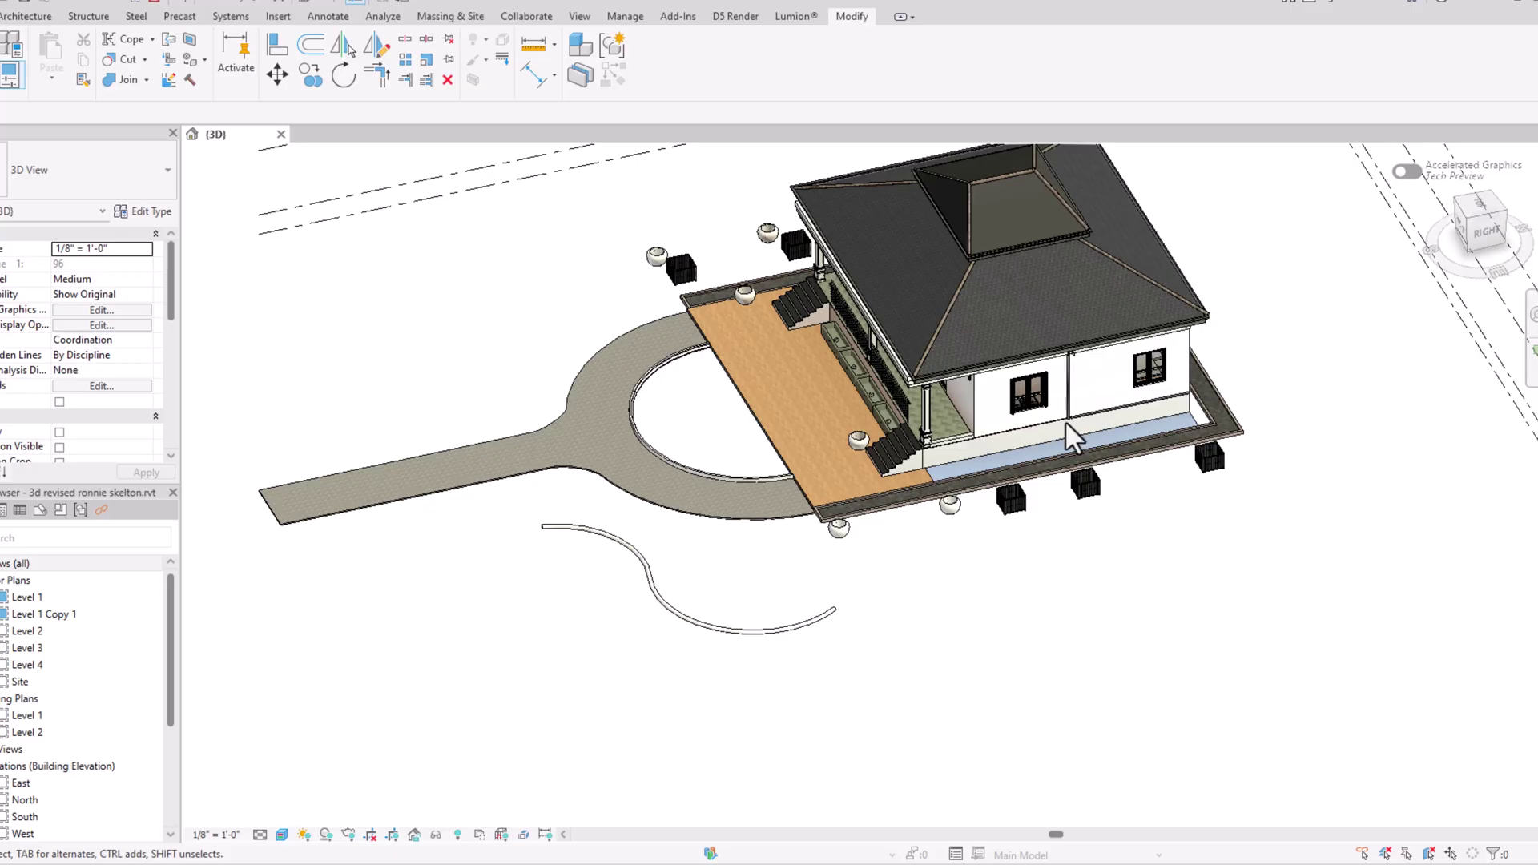